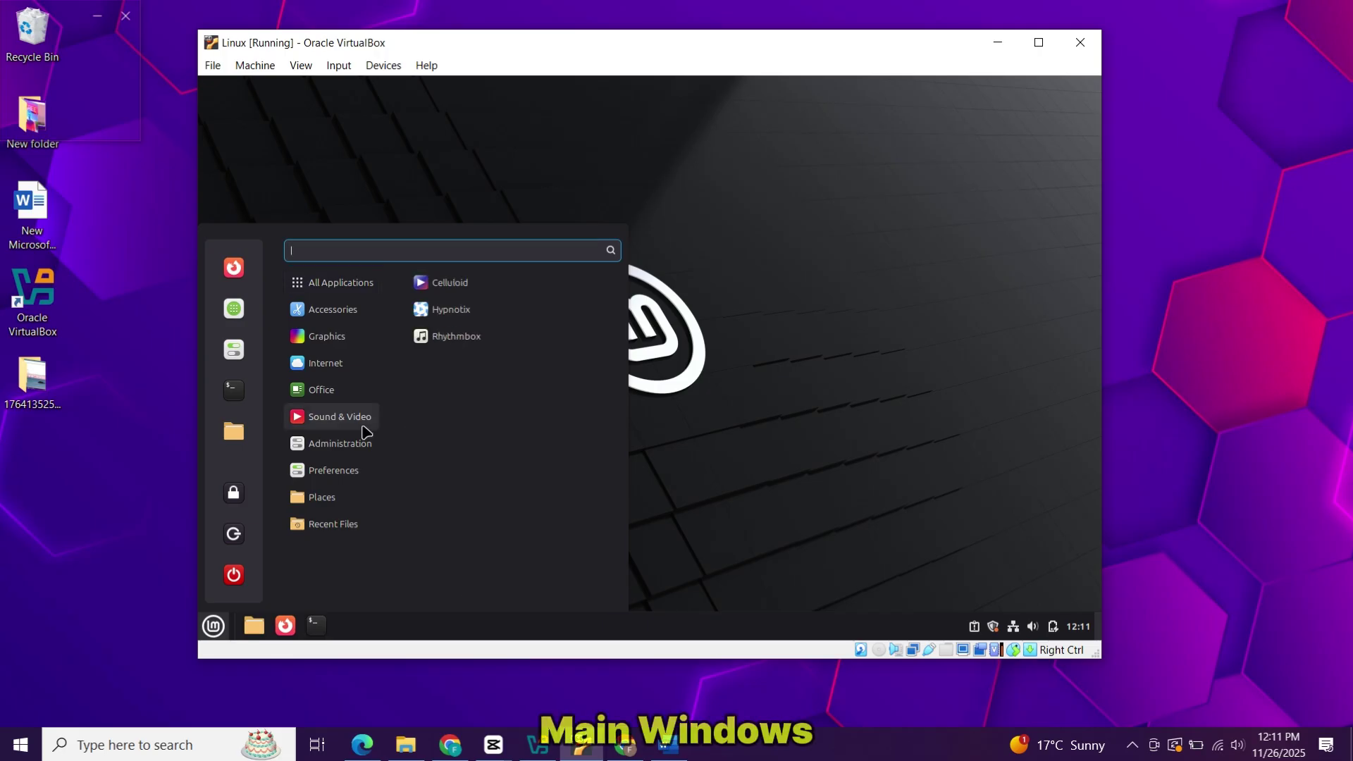
Step: Open Firefox in the Linux virtual machine and go through its welcome pages, skipping the extension personalization
{"action": "left_click", "coordinate": [291, 628]}
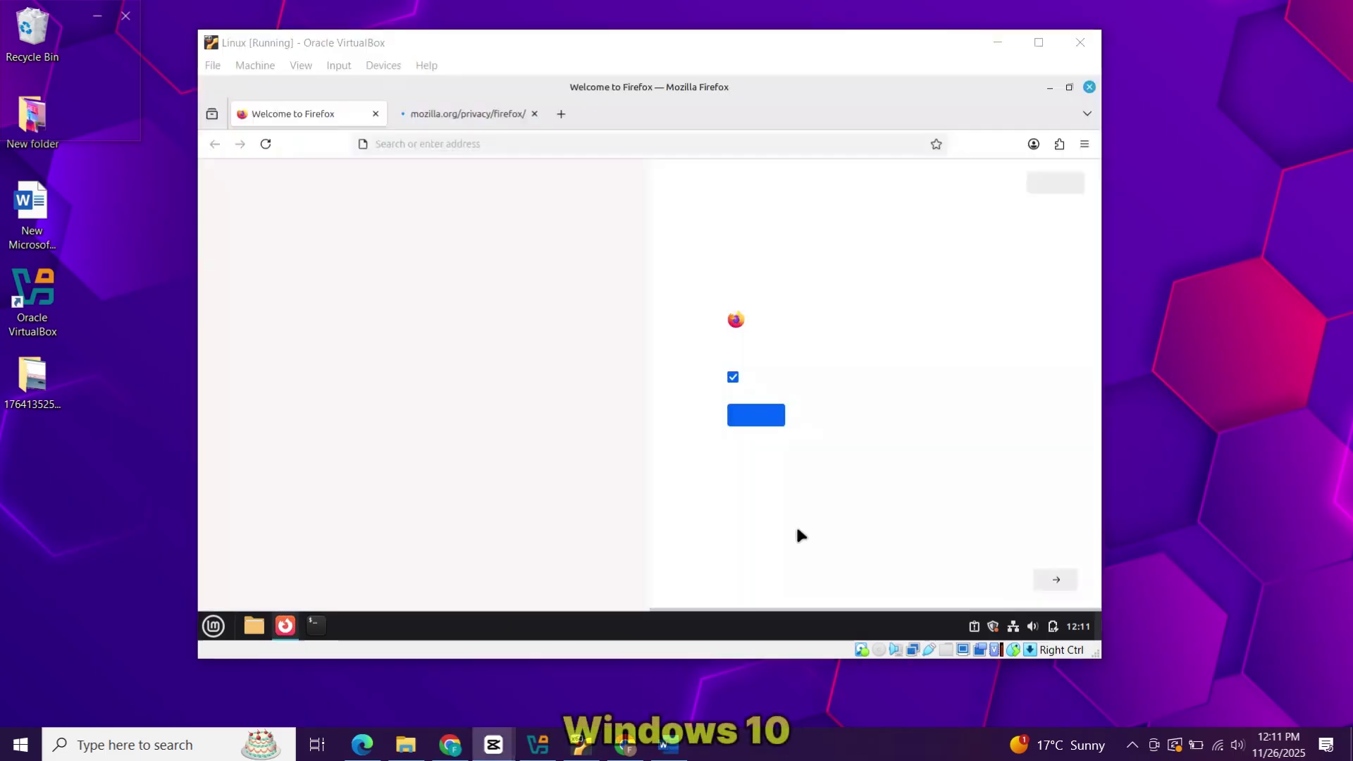
{"action": "left_click", "coordinate": [1054, 579]}
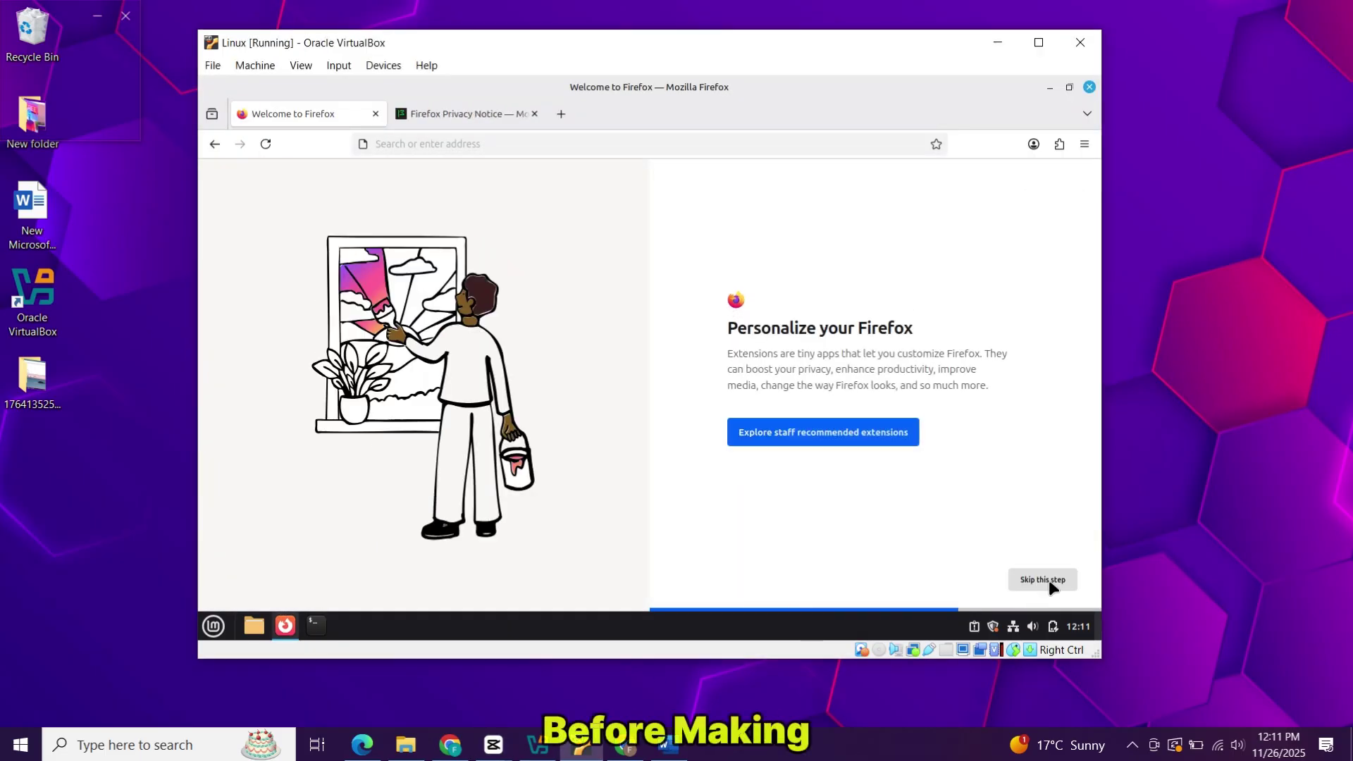
{"action": "left_click", "coordinate": [1050, 582]}
{"action": "left_click", "coordinate": [1050, 582]}
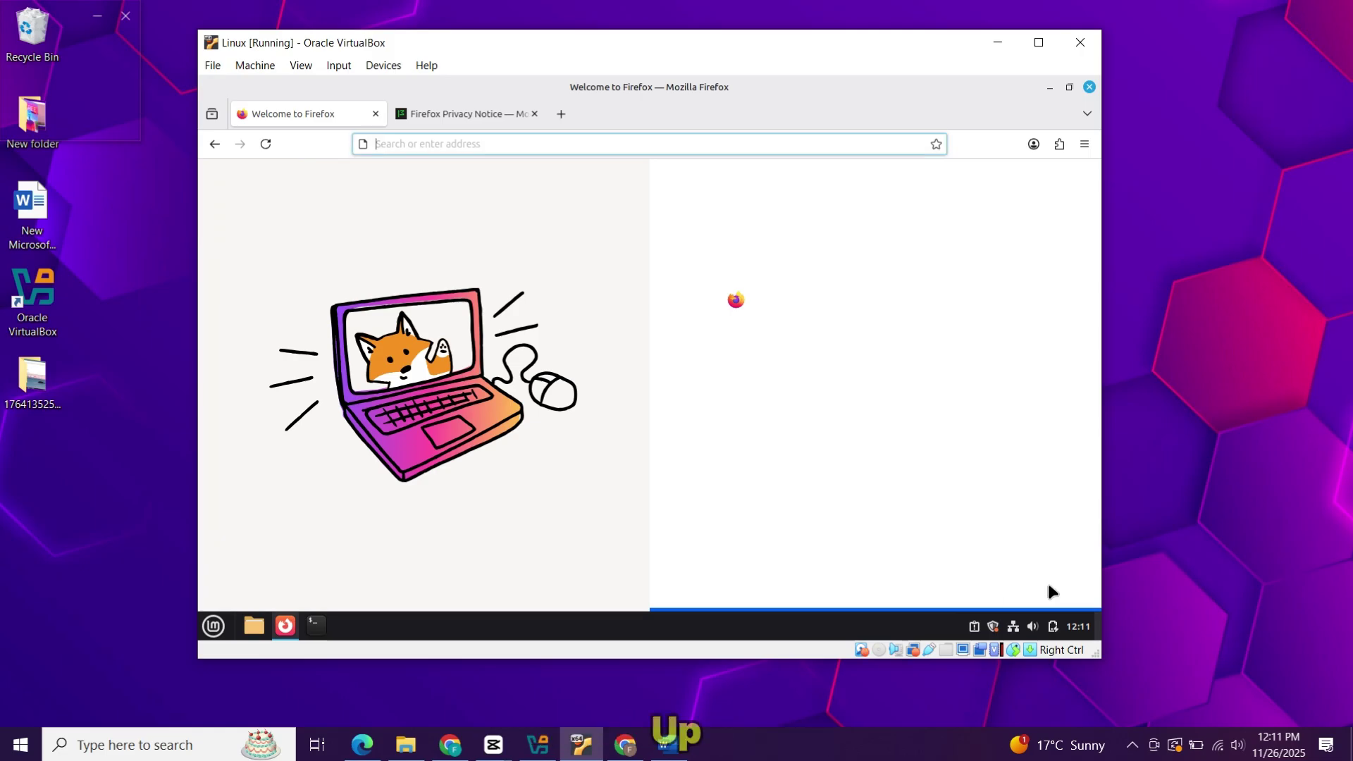
Step: Open YouTube, closing the Firefox Privacy Notice tab, and search it for "linux"
{"action": "left_click", "coordinate": [447, 467]}
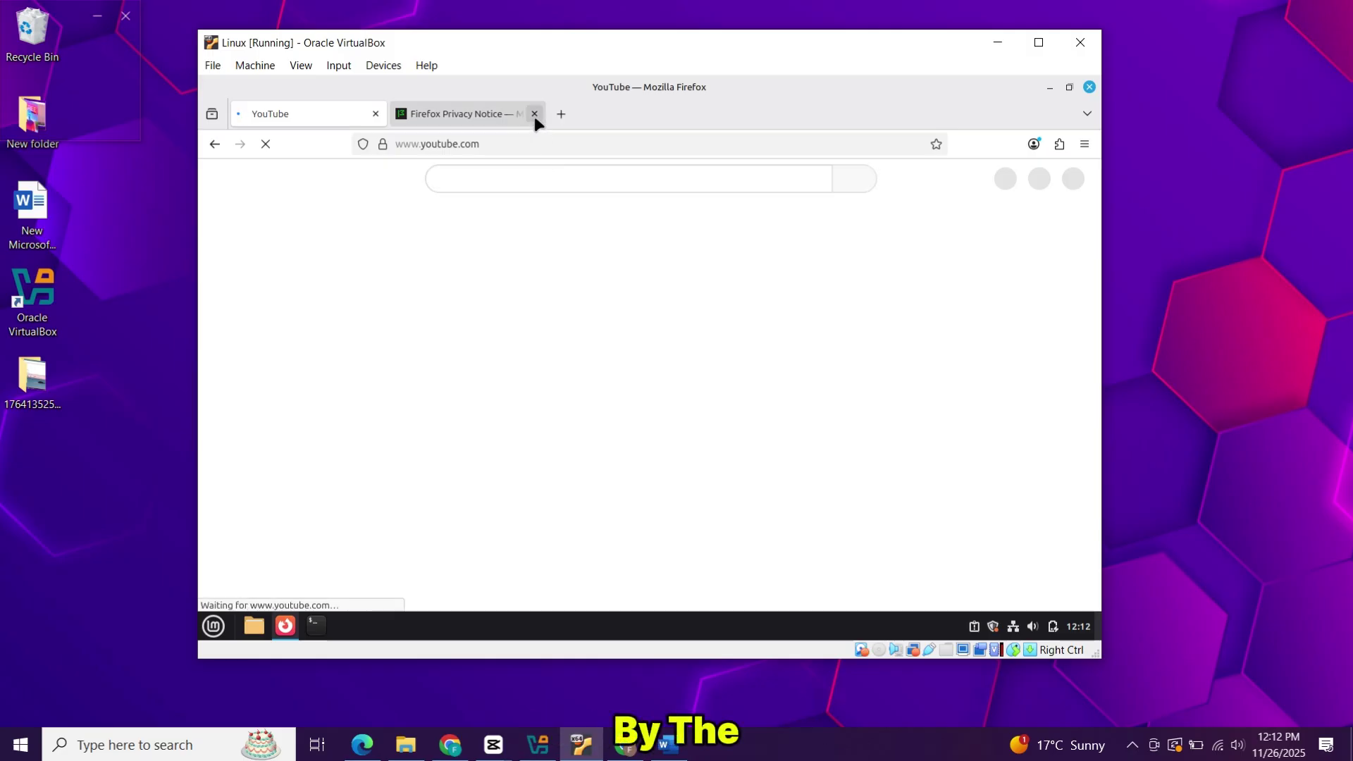
{"action": "left_click", "coordinate": [535, 114]}
{"action": "left_click", "coordinate": [512, 176]}
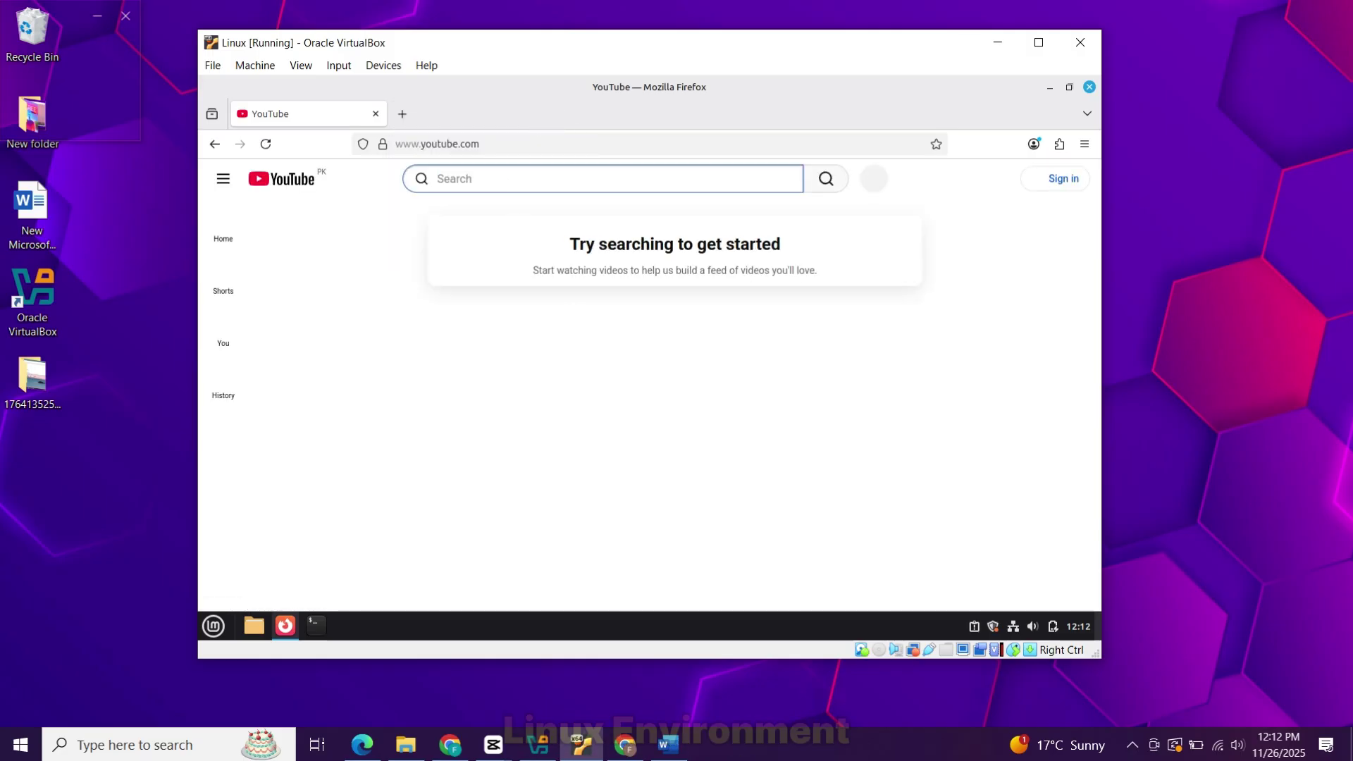
{"action": "type", "text": "linux"}
{"action": "key", "text": "Return"}
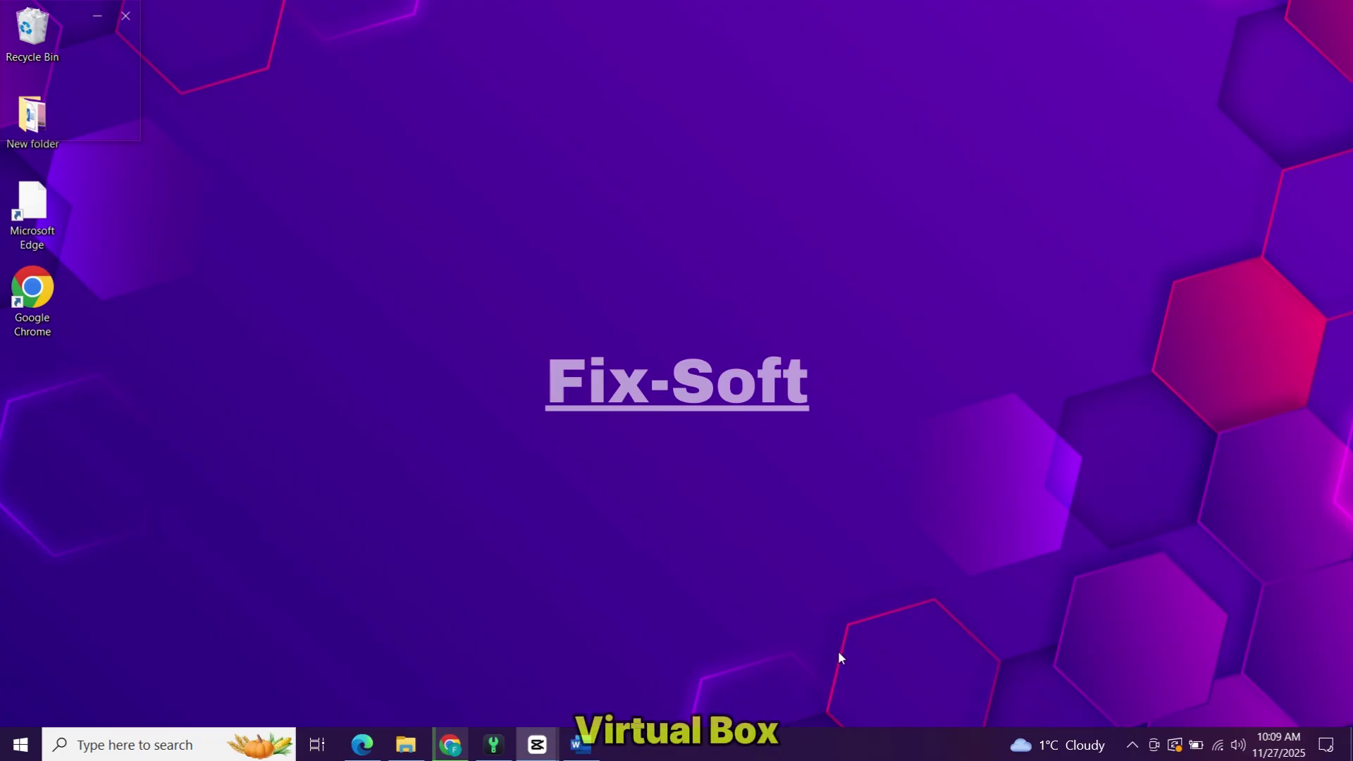
Step: Open Google Chrome on the Windows host and search the web for "virtualbox"
{"action": "left_click", "coordinate": [452, 747]}
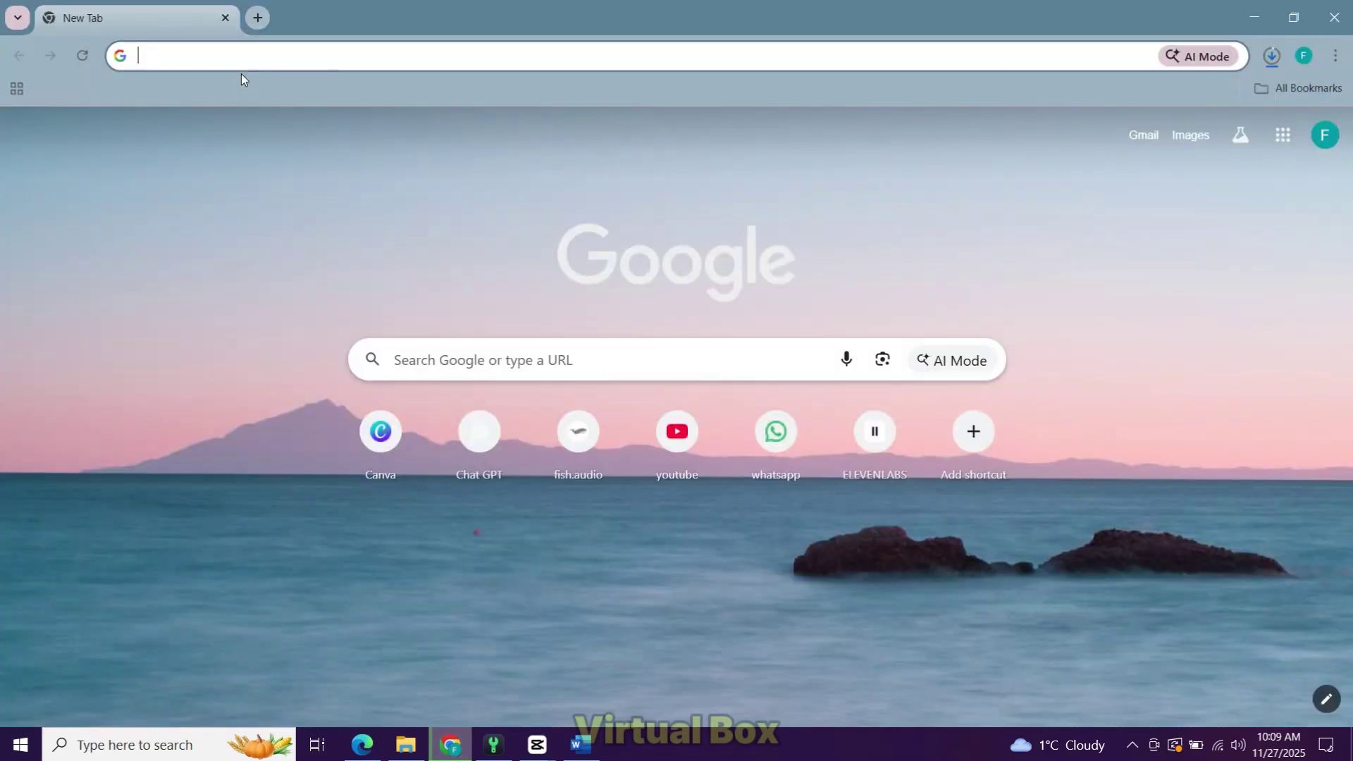
{"action": "left_click", "coordinate": [243, 62]}
{"action": "type", "text": "vi"}
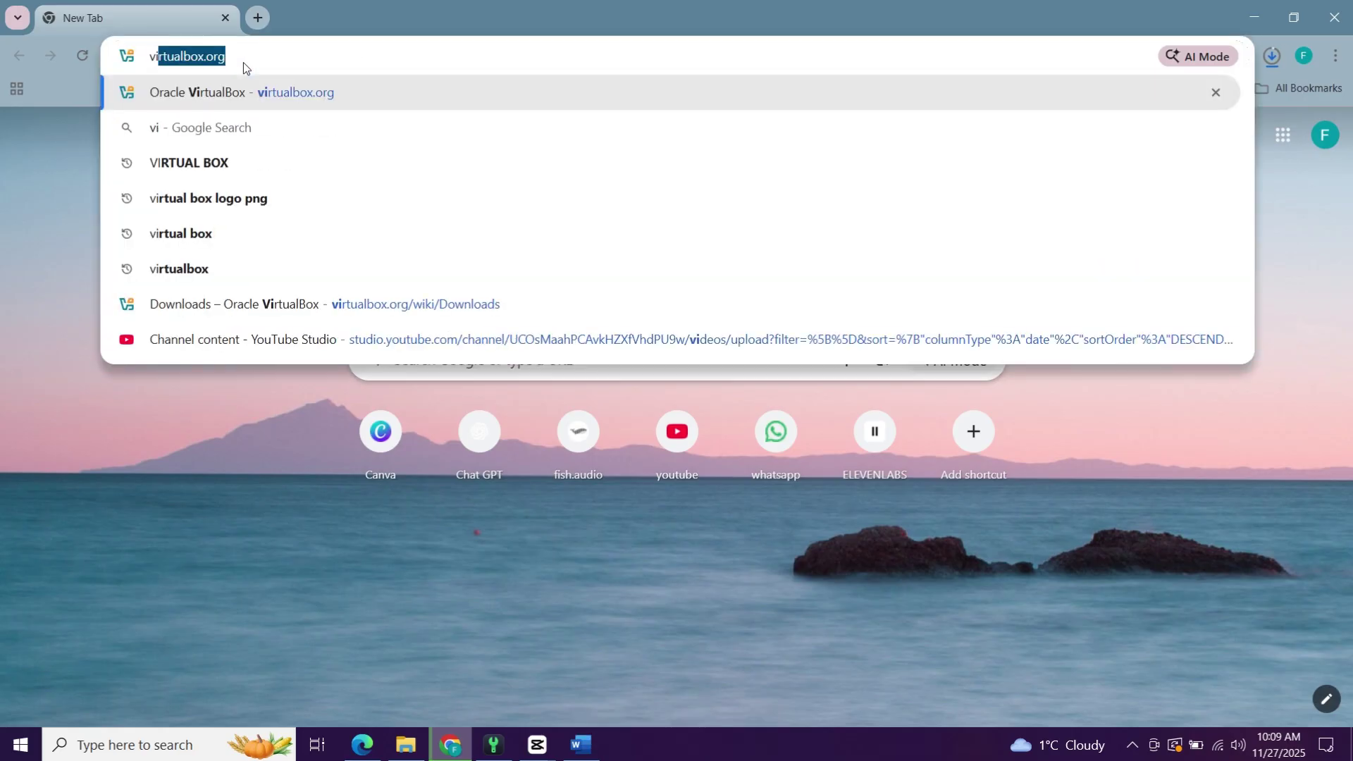
{"action": "type", "text": "rtualbox"}
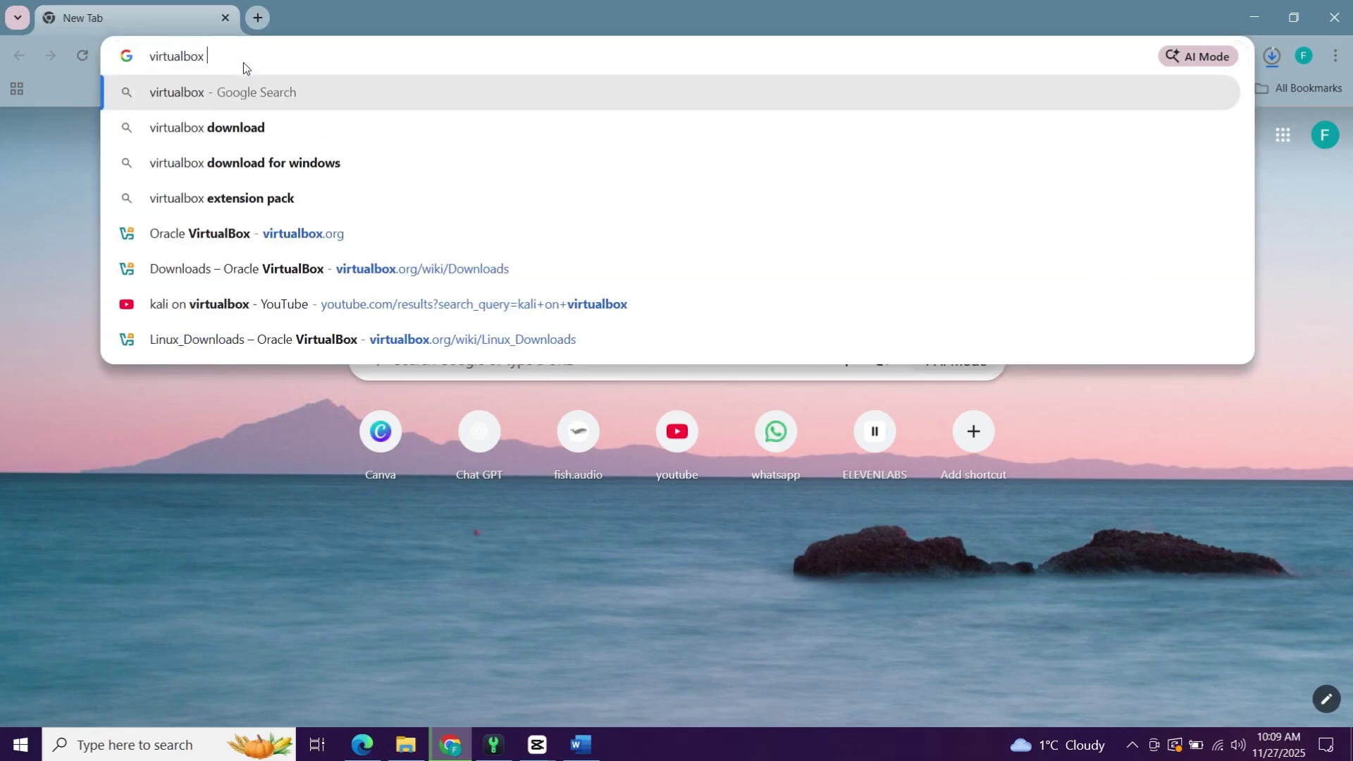
{"action": "key", "text": "Return"}
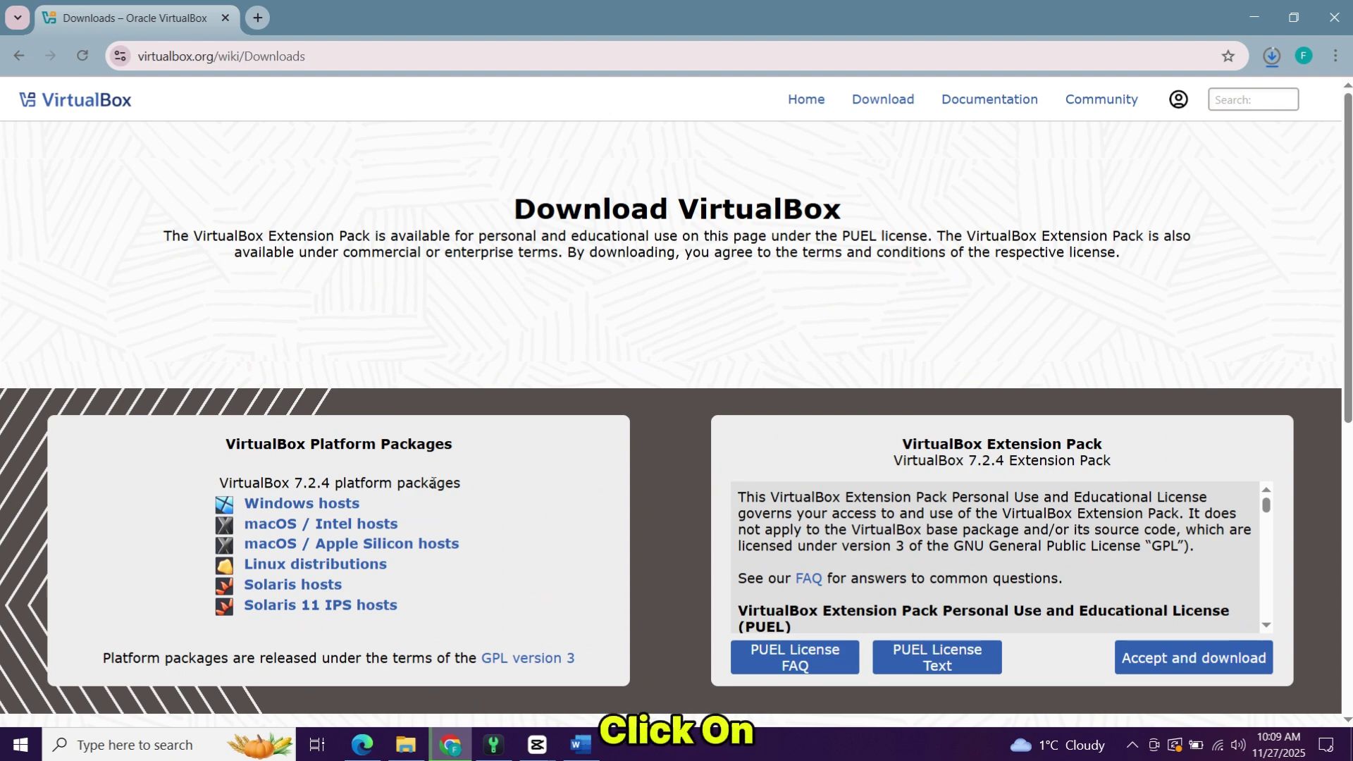
Step: Download the VirtualBox 7.2.4 platform package for Windows hosts and check its progress in the download history
{"action": "left_click", "coordinate": [297, 506]}
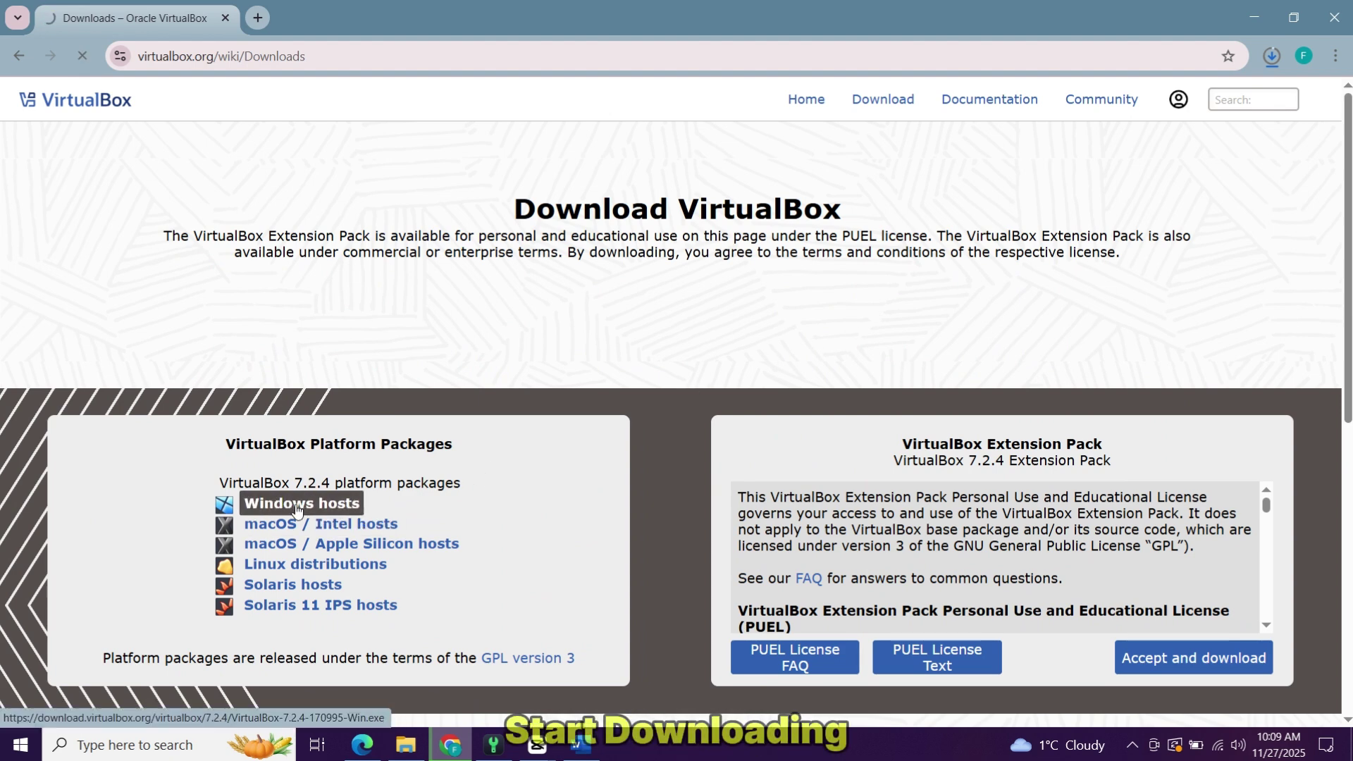
{"action": "left_click", "coordinate": [1272, 57]}
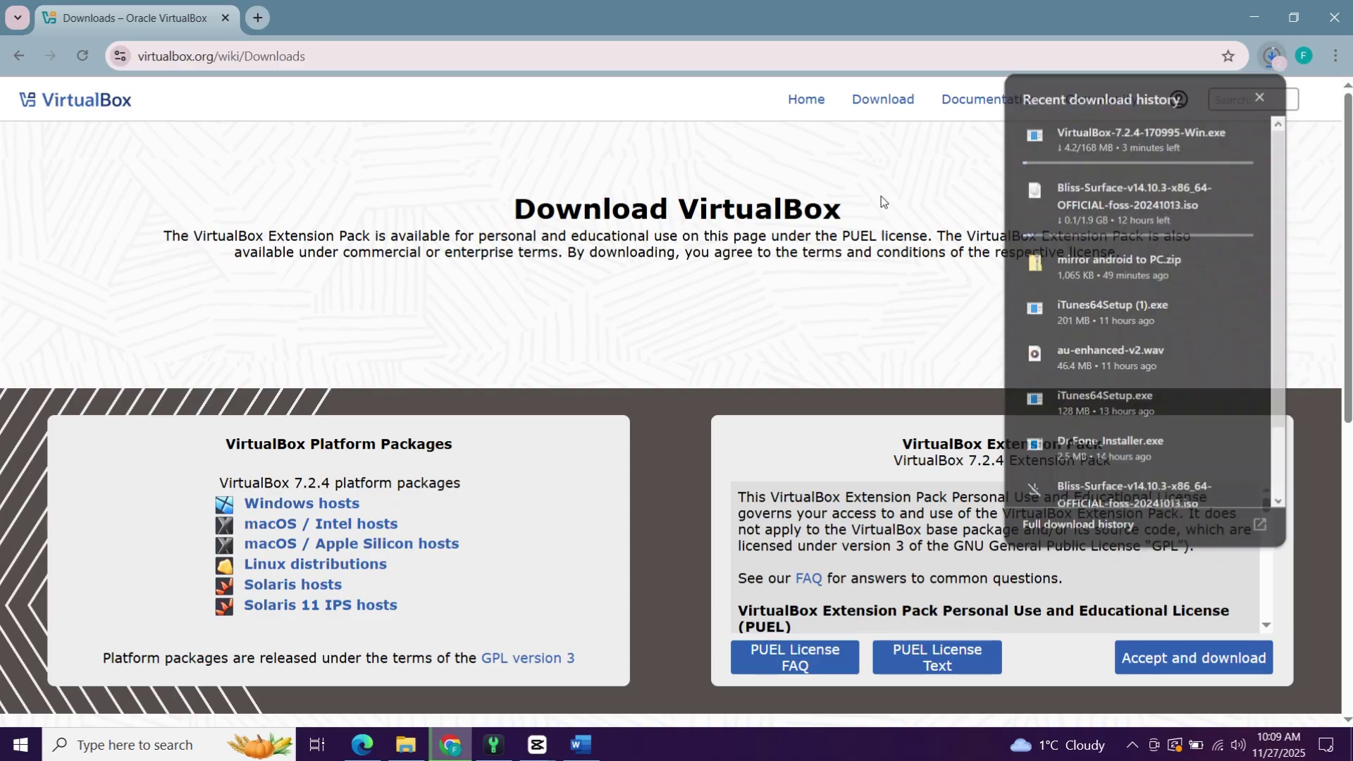
{"action": "left_click", "coordinate": [881, 196]}
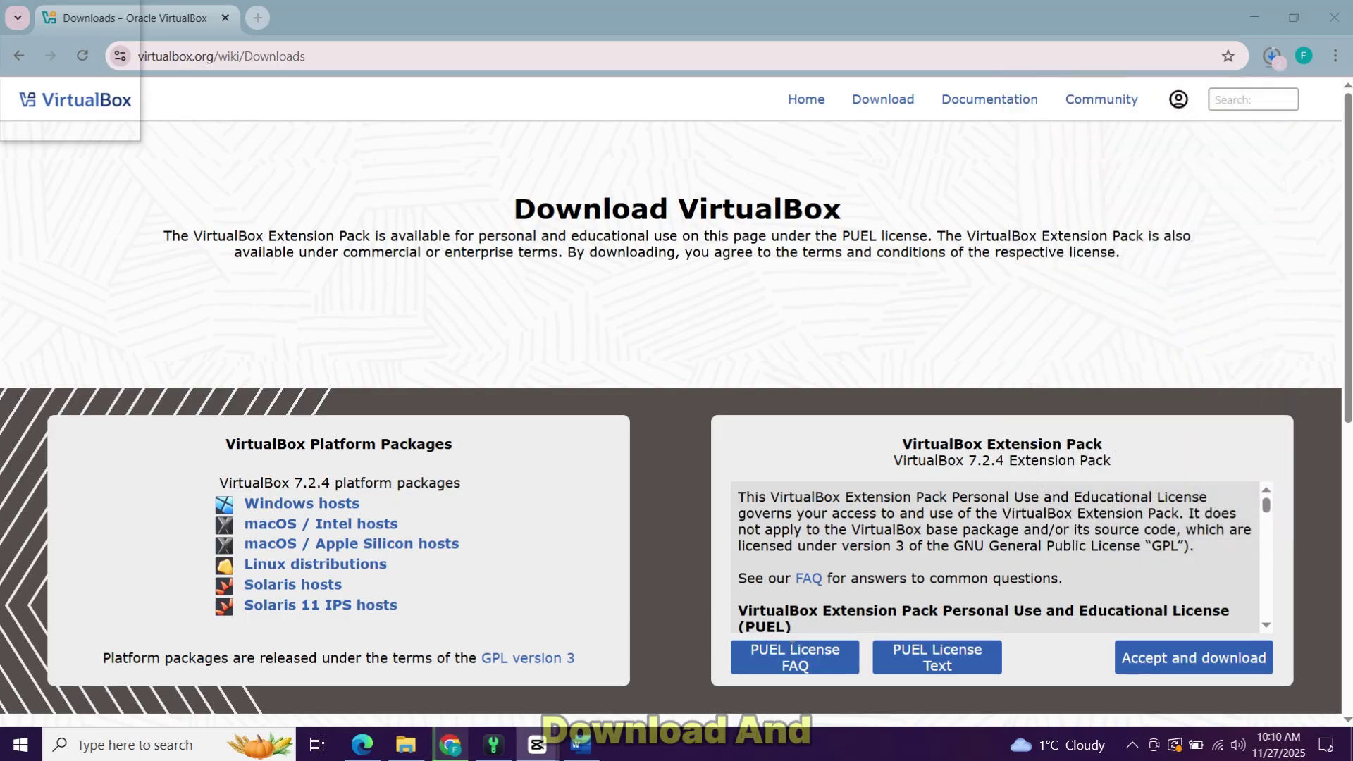
Step: Download the VirtualBox 7.2.4 Extension Pack, accepting its license, and check the download history
{"action": "left_click_drag", "start_coordinate": [895, 450], "coordinate": [1108, 441]}
{"action": "left_click_drag", "start_coordinate": [1061, 444], "coordinate": [874, 438]}
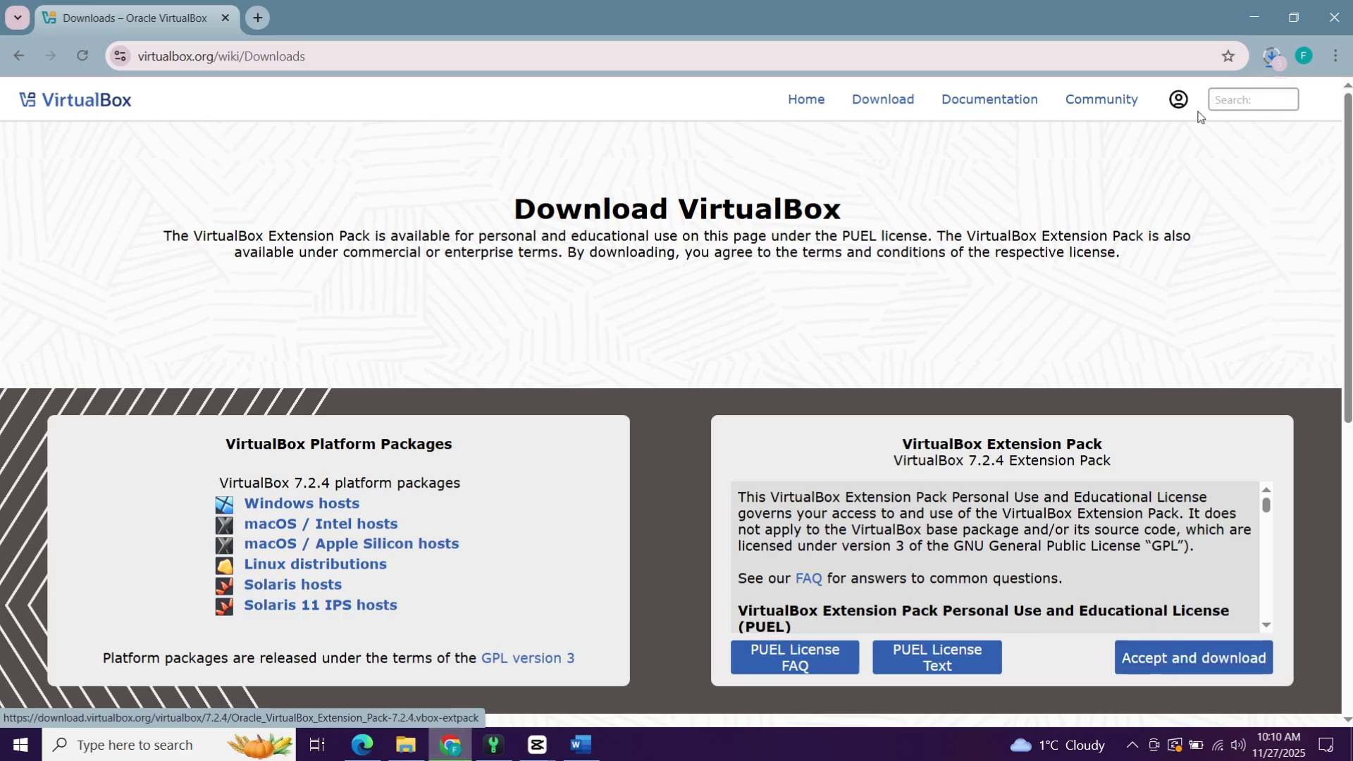
{"action": "left_click", "coordinate": [1275, 58]}
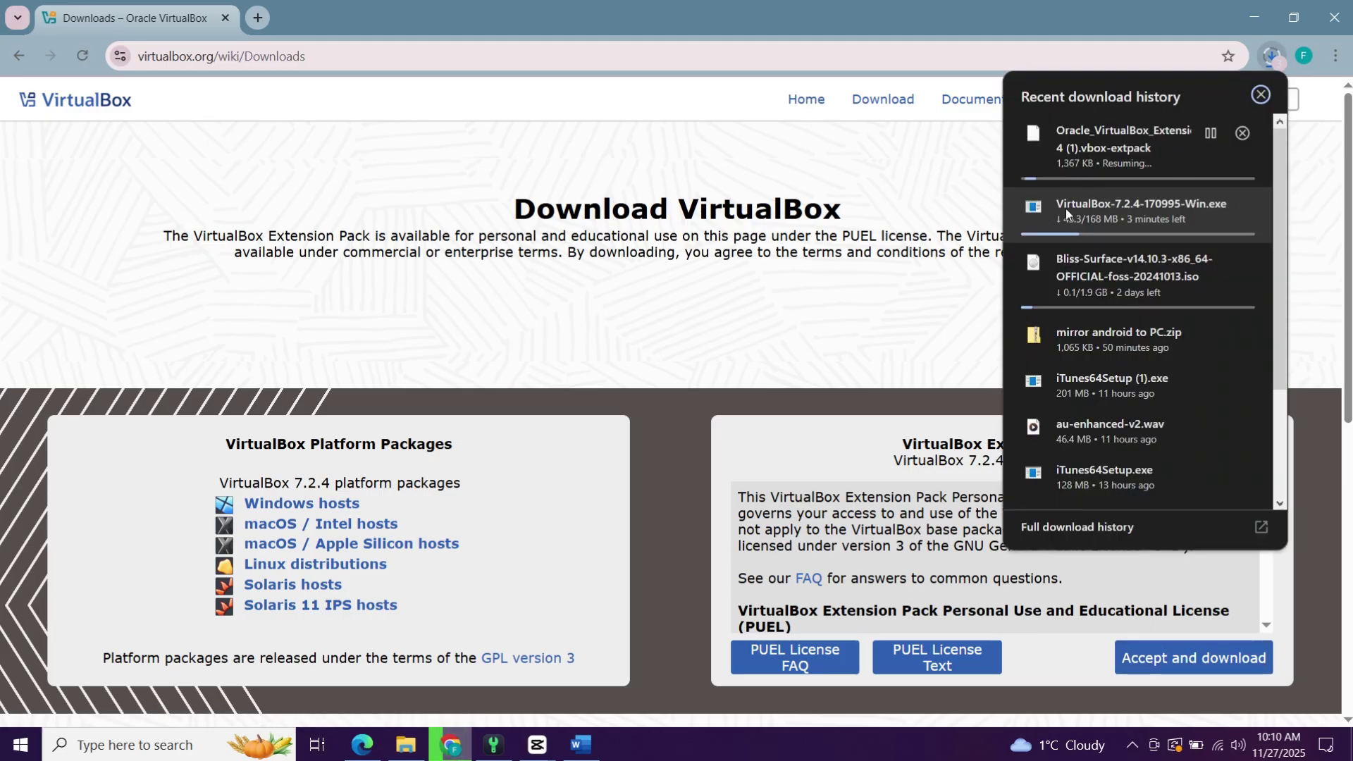
{"action": "left_click", "coordinate": [954, 315]}
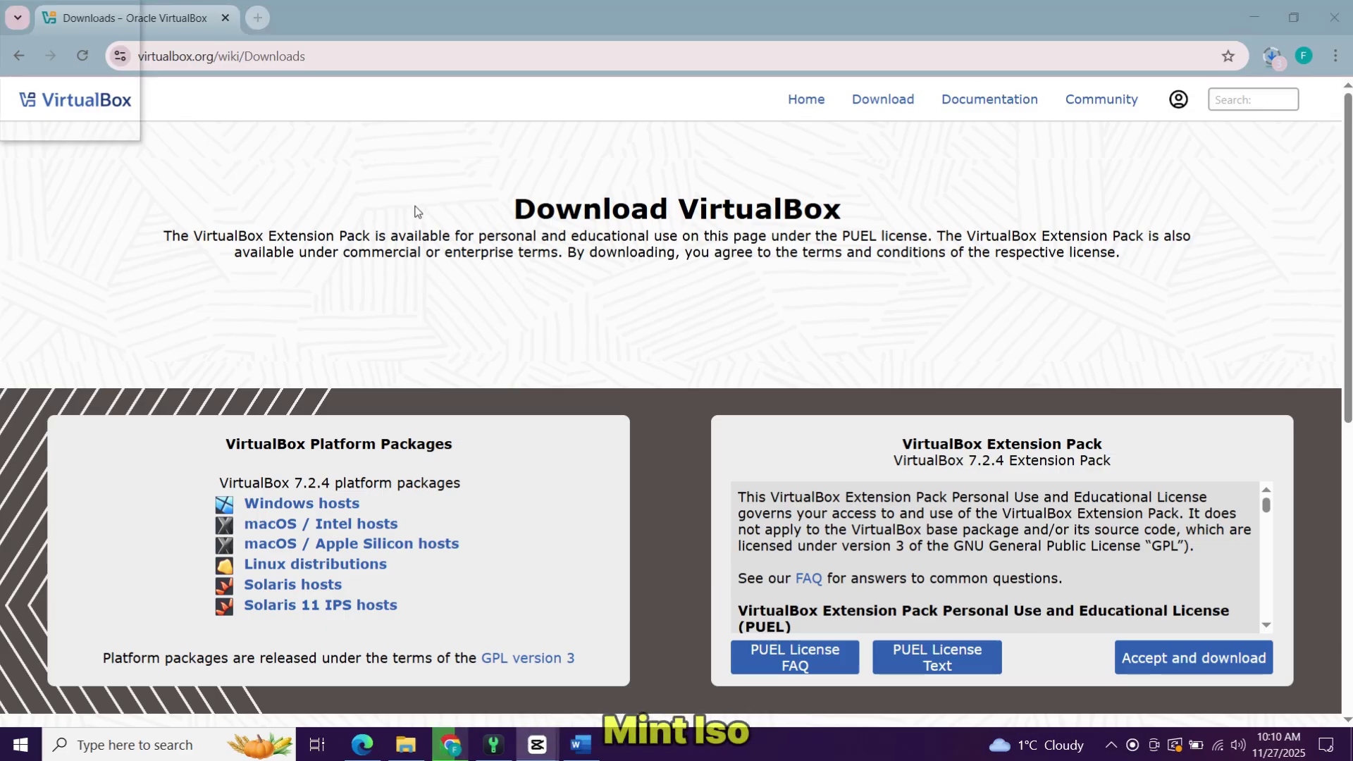
Step: Search for "linux mint" in a new browser tab and open the official Linux Mint home page
{"action": "left_click", "coordinate": [256, 27]}
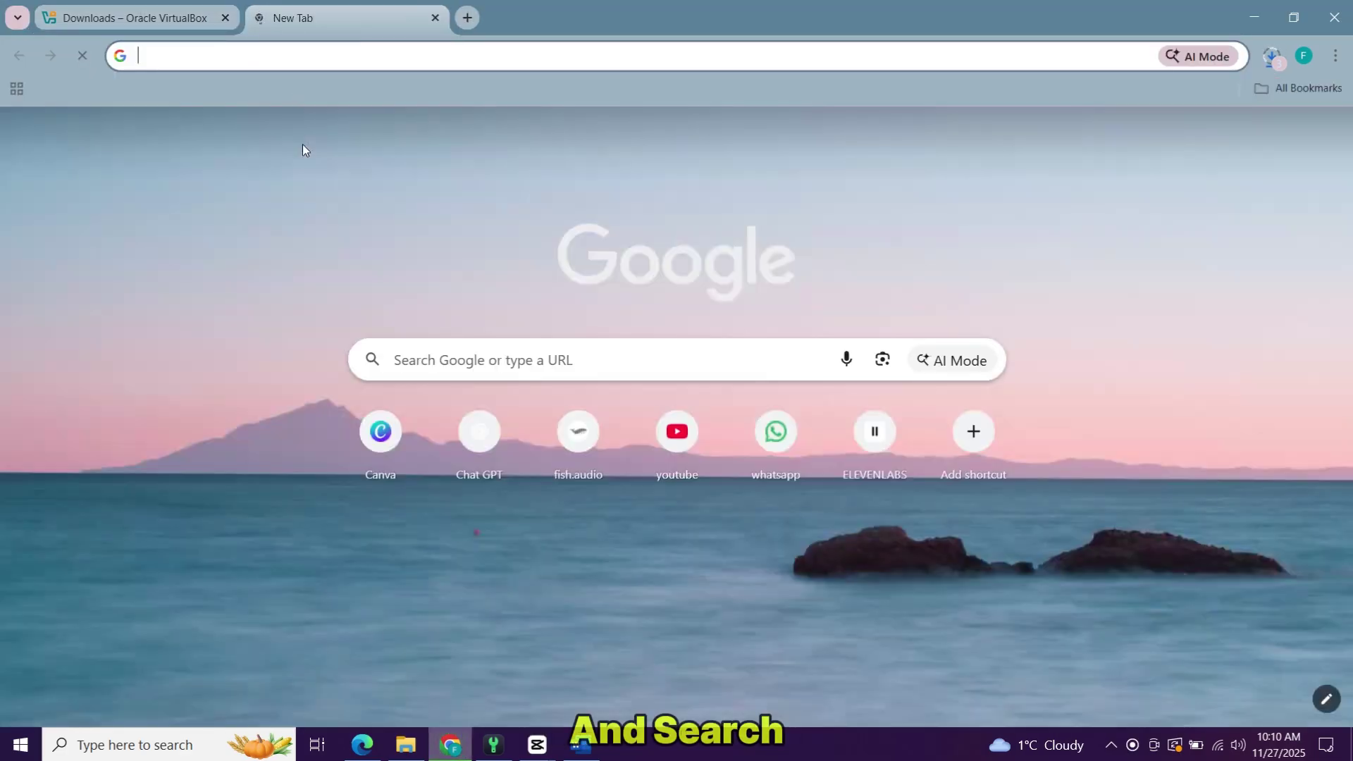
{"action": "type", "text": "li"}
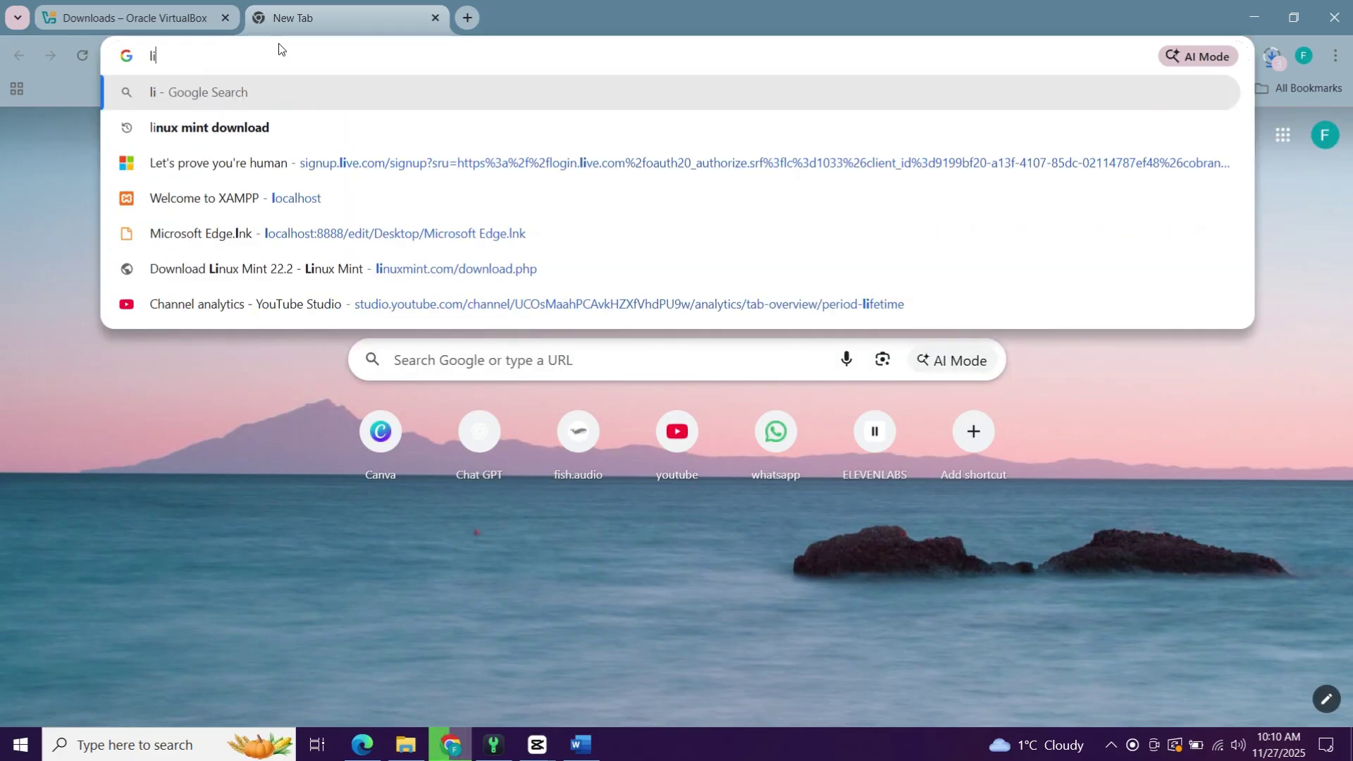
{"action": "type", "text": "nux mint"}
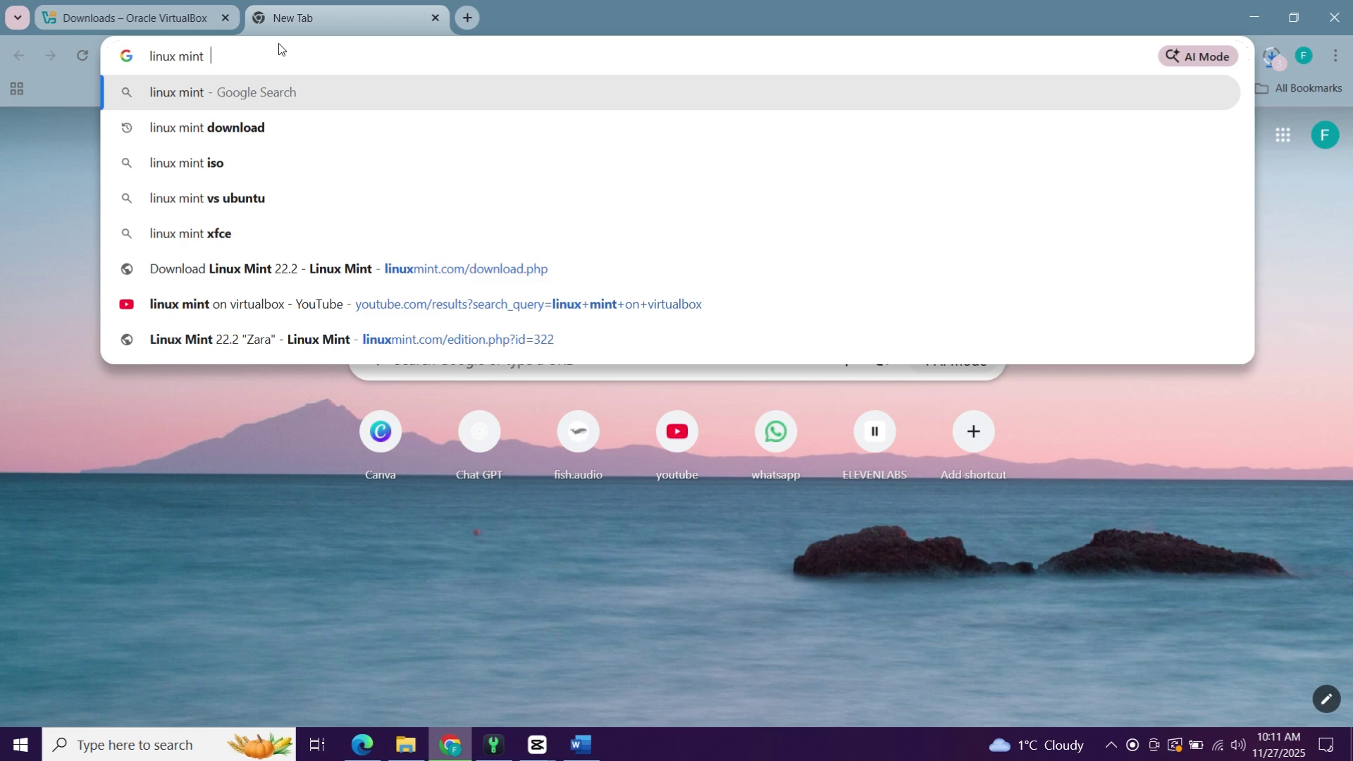
{"action": "key", "text": "Return"}
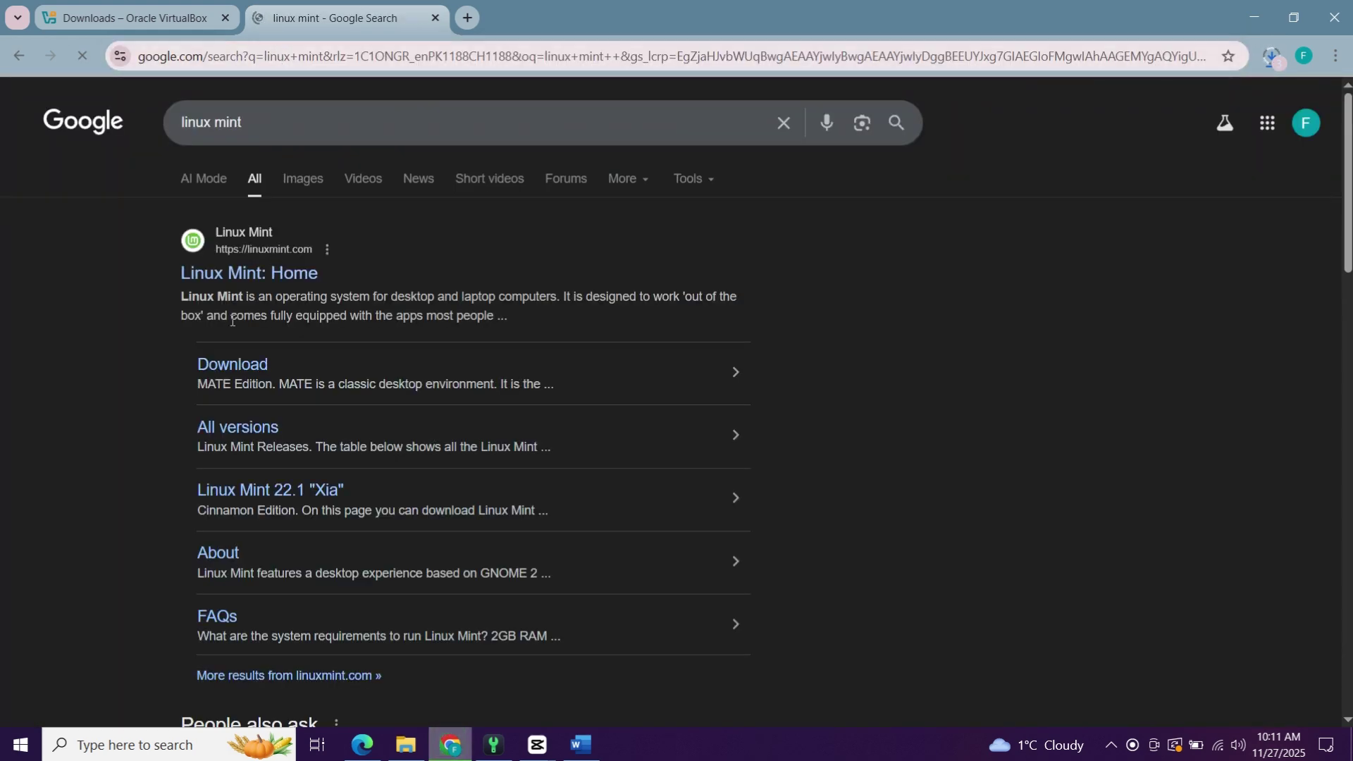
{"action": "left_click", "coordinate": [272, 280]}
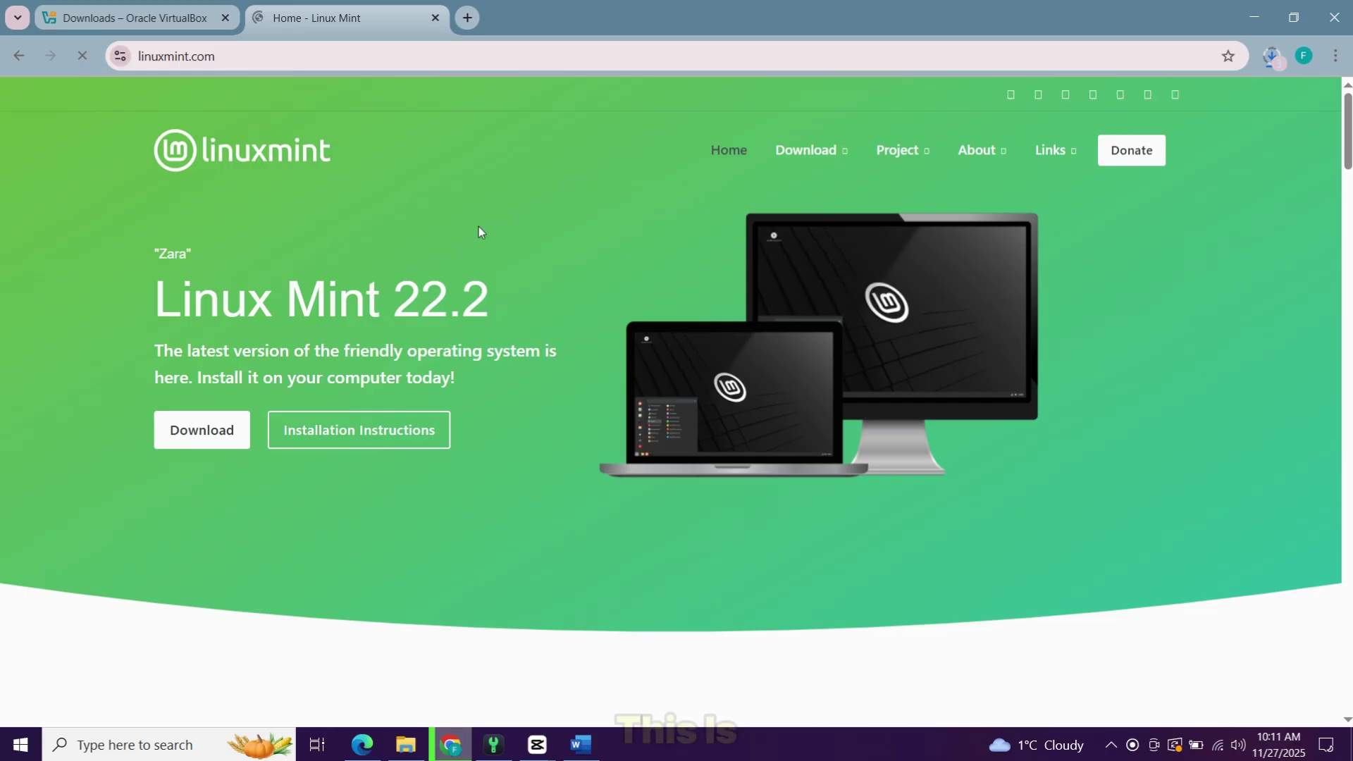
Step: Go to the Linux Mint 22.2 downloads and open the download page of the Cinnamon Edition
{"action": "mouse_move", "coordinate": [806, 152]}
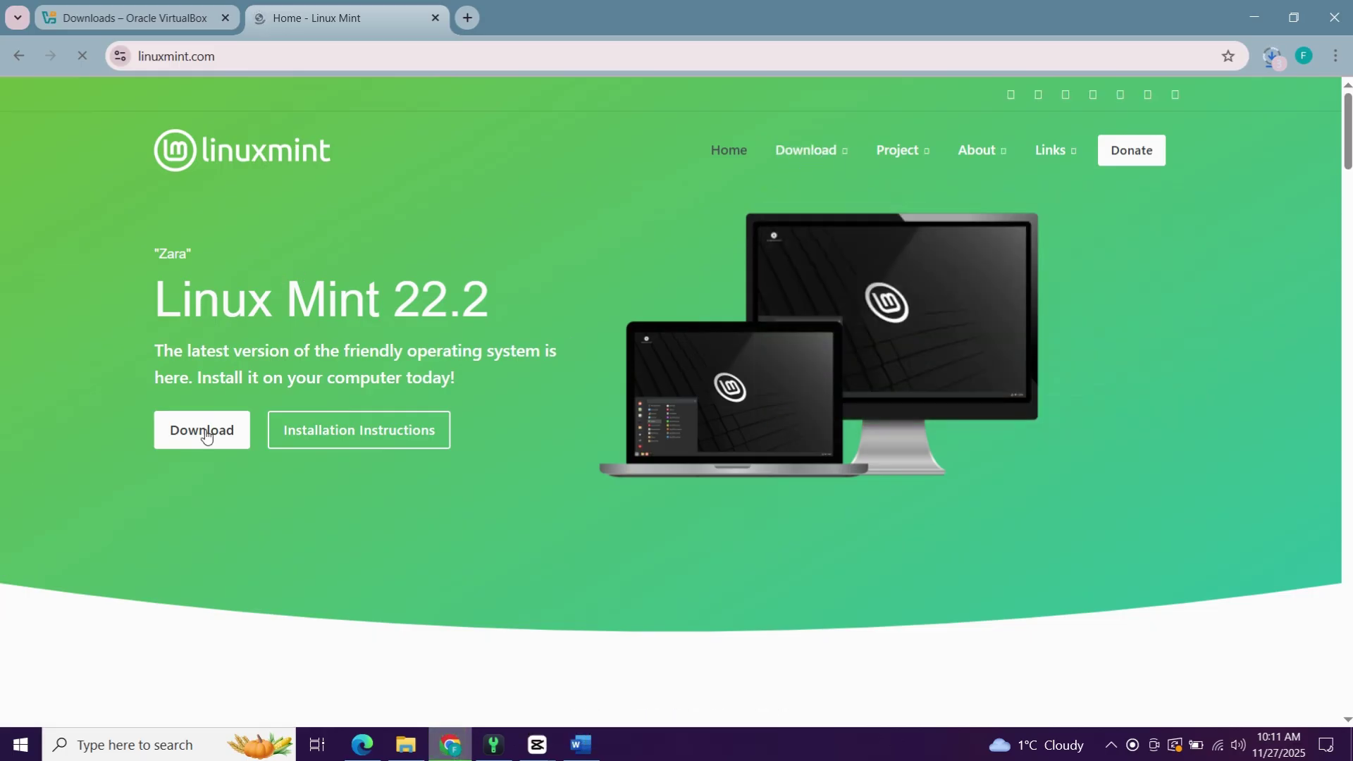
{"action": "left_click", "coordinate": [211, 431]}
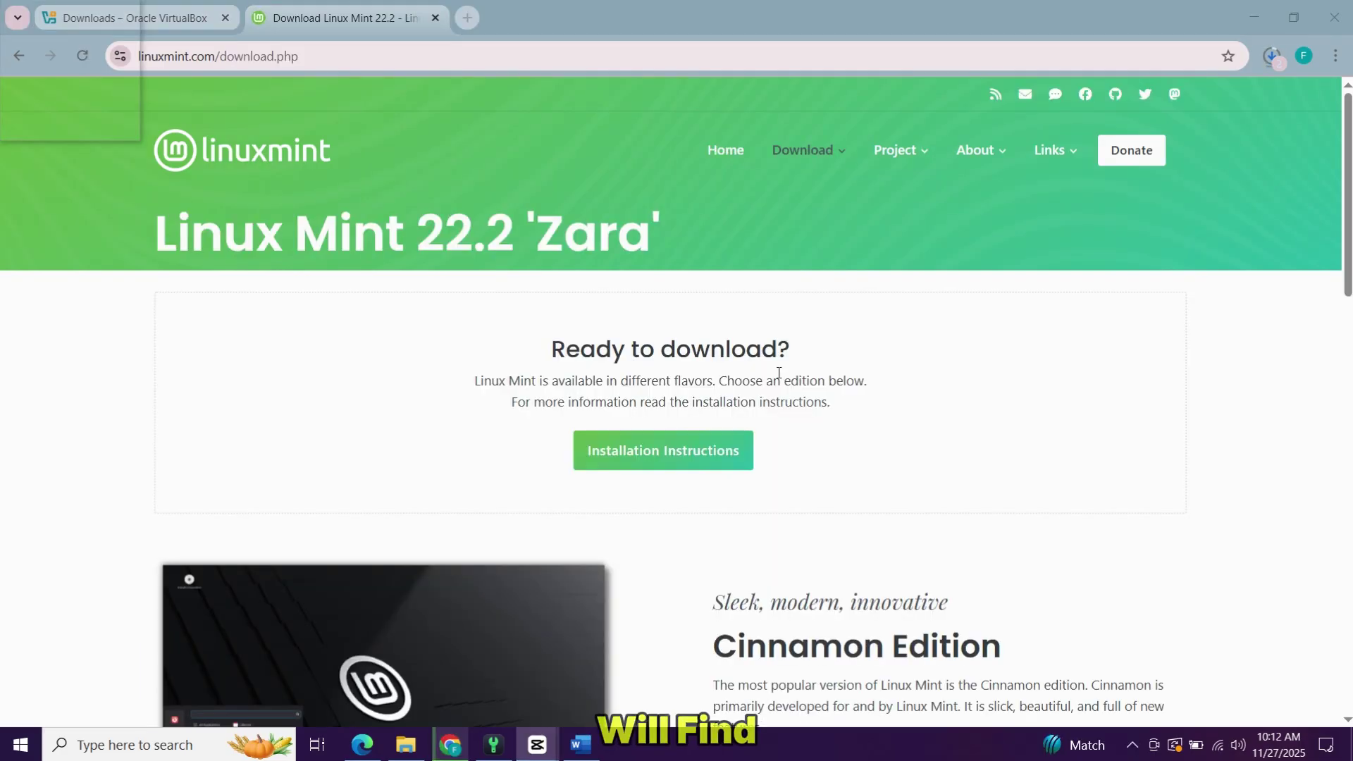
{"action": "scroll", "coordinate": [804, 539], "scroll_direction": "down", "scroll_amount": 10}
{"action": "scroll", "coordinate": [804, 539], "scroll_direction": "up", "scroll_amount": 7}
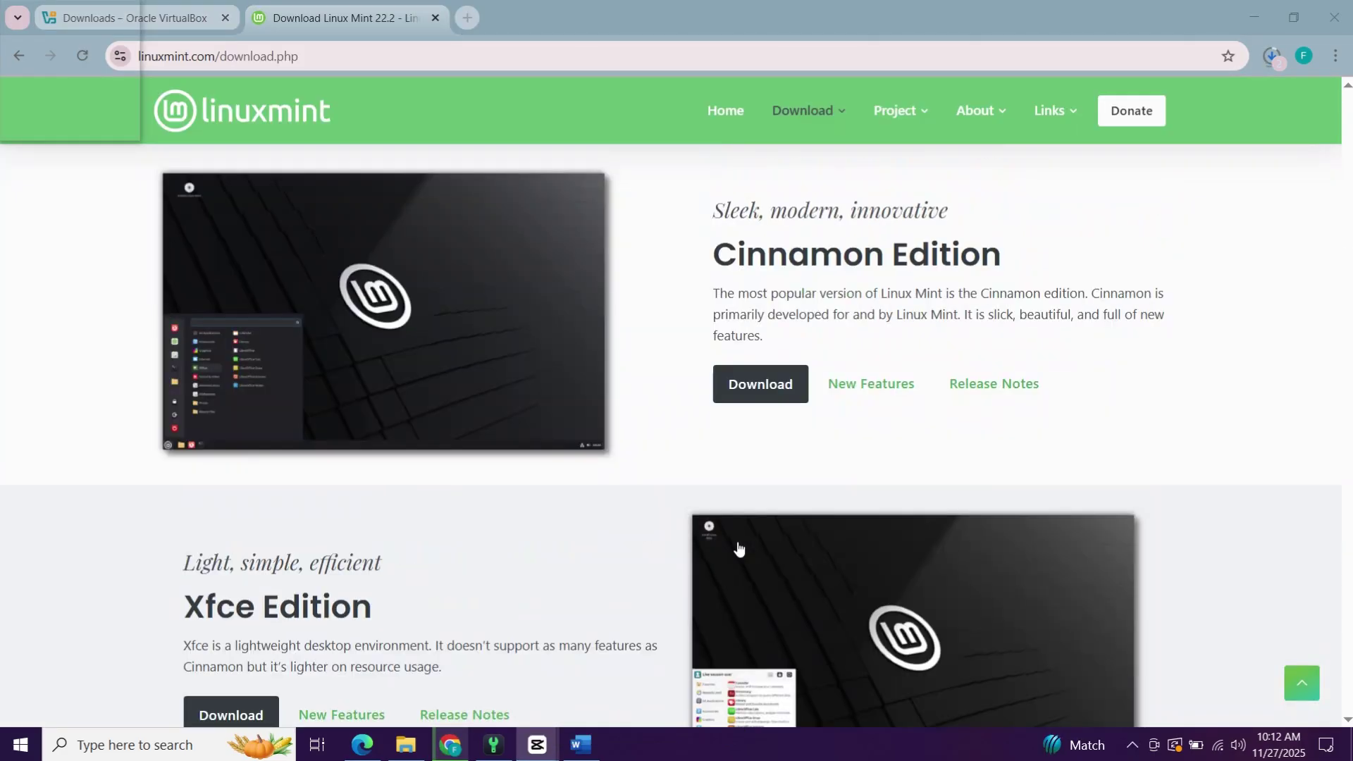
{"action": "triple_click", "coordinate": [1034, 368]}
{"action": "left_click", "coordinate": [810, 399]}
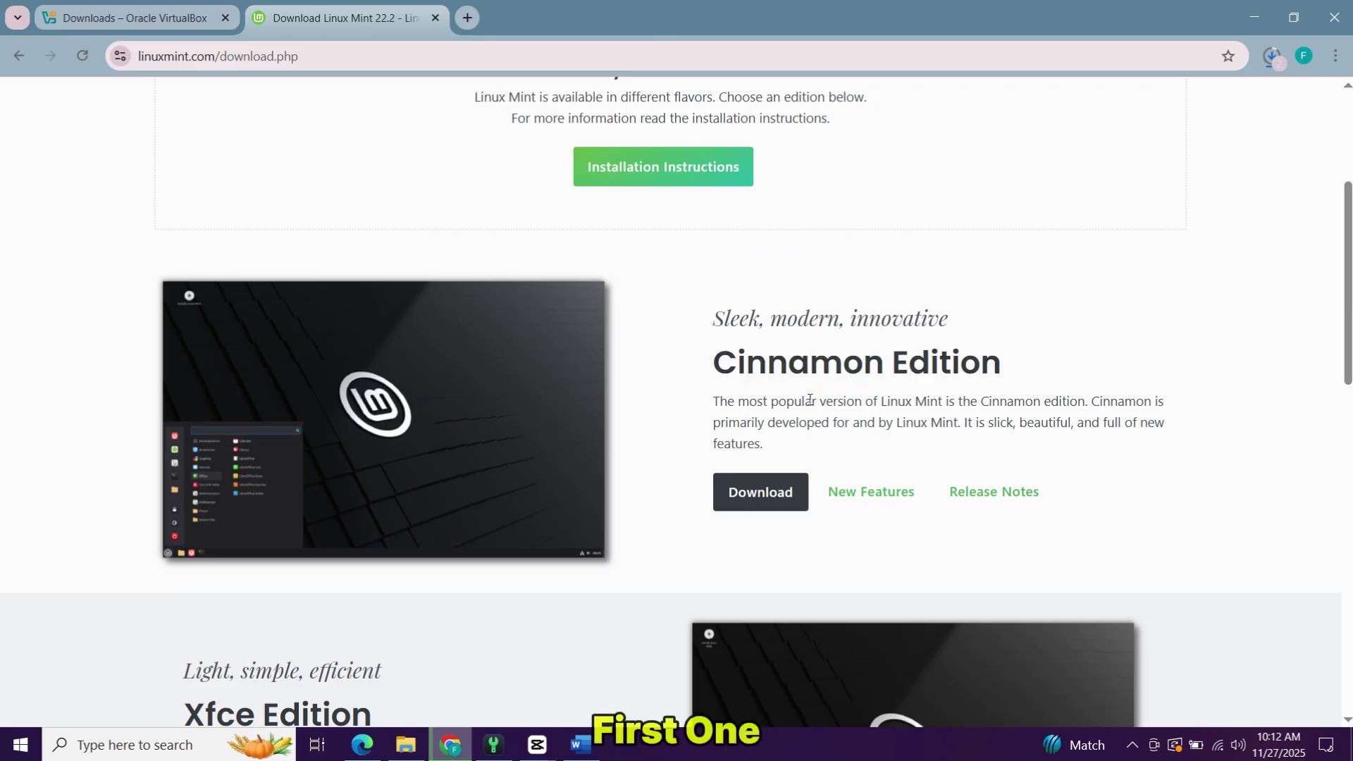
{"action": "left_click", "coordinate": [729, 490]}
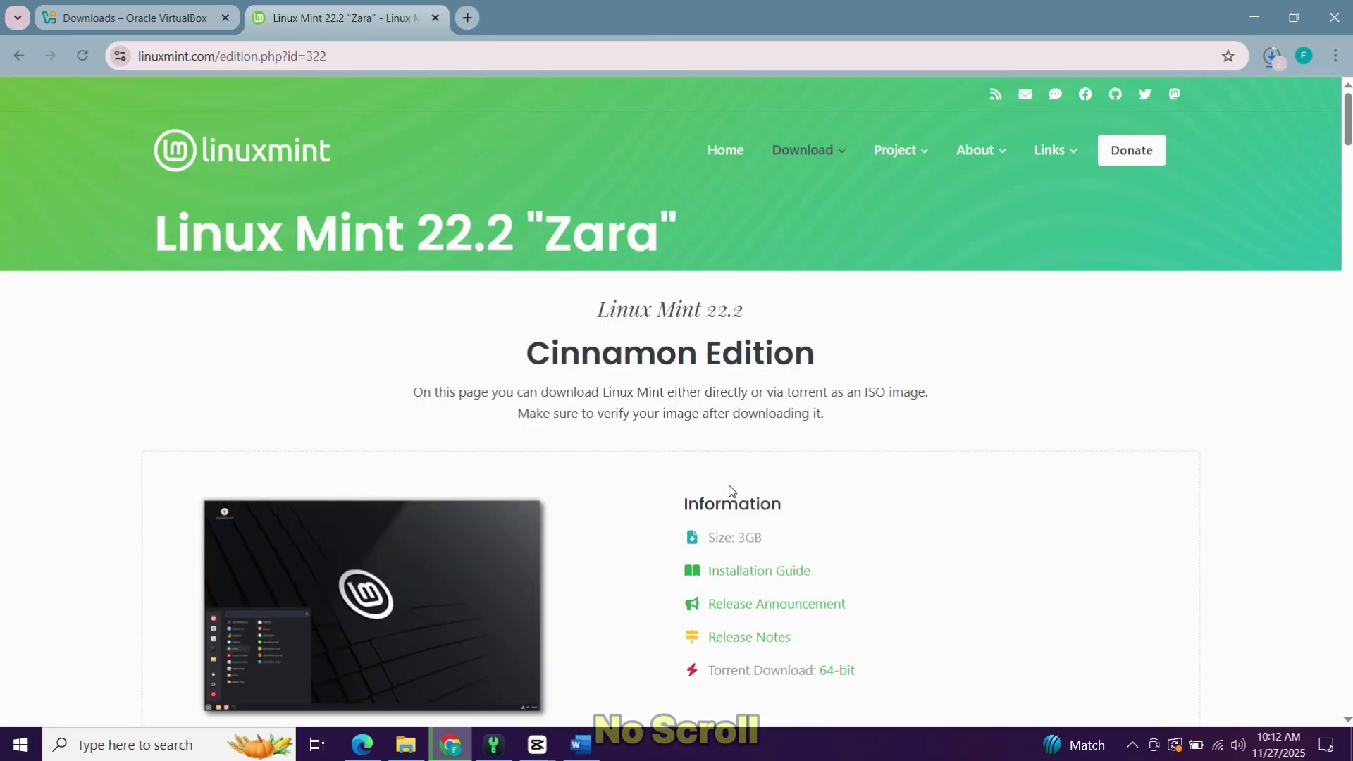
Step: Download the 64-bit Linux Mint 22.2 Cinnamon ISO from the Cicku world mirror and check the download list
{"action": "scroll", "coordinate": [729, 487], "scroll_direction": "down", "scroll_amount": 2}
{"action": "scroll", "coordinate": [728, 487], "scroll_direction": "down", "scroll_amount": 10}
{"action": "left_click", "coordinate": [373, 321]}
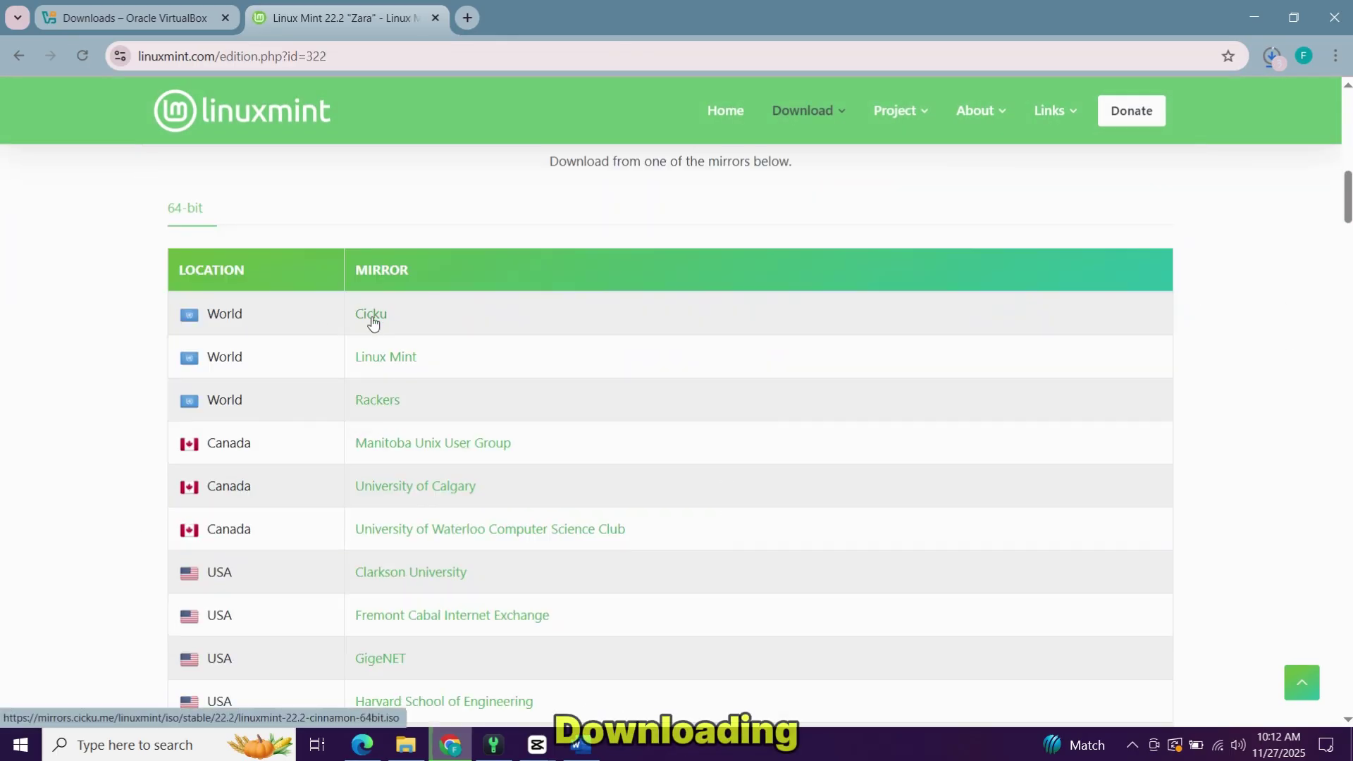
{"action": "left_click", "coordinate": [1267, 57]}
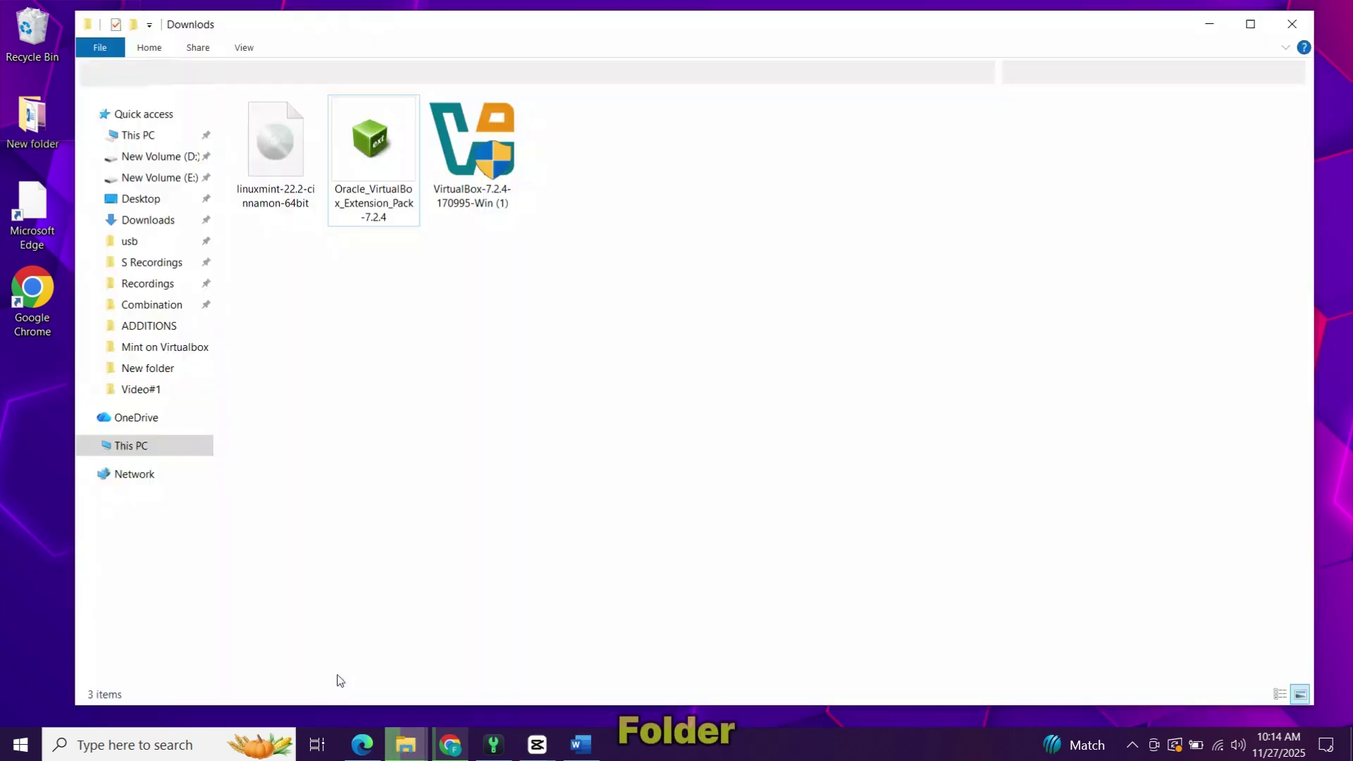
Step: Launch the VirtualBox-7.2.4-170995-Win (1) installer from the Downlods folder on drive D and minimize the folder window
{"action": "left_click_drag", "start_coordinate": [552, 263], "coordinate": [240, 176]}
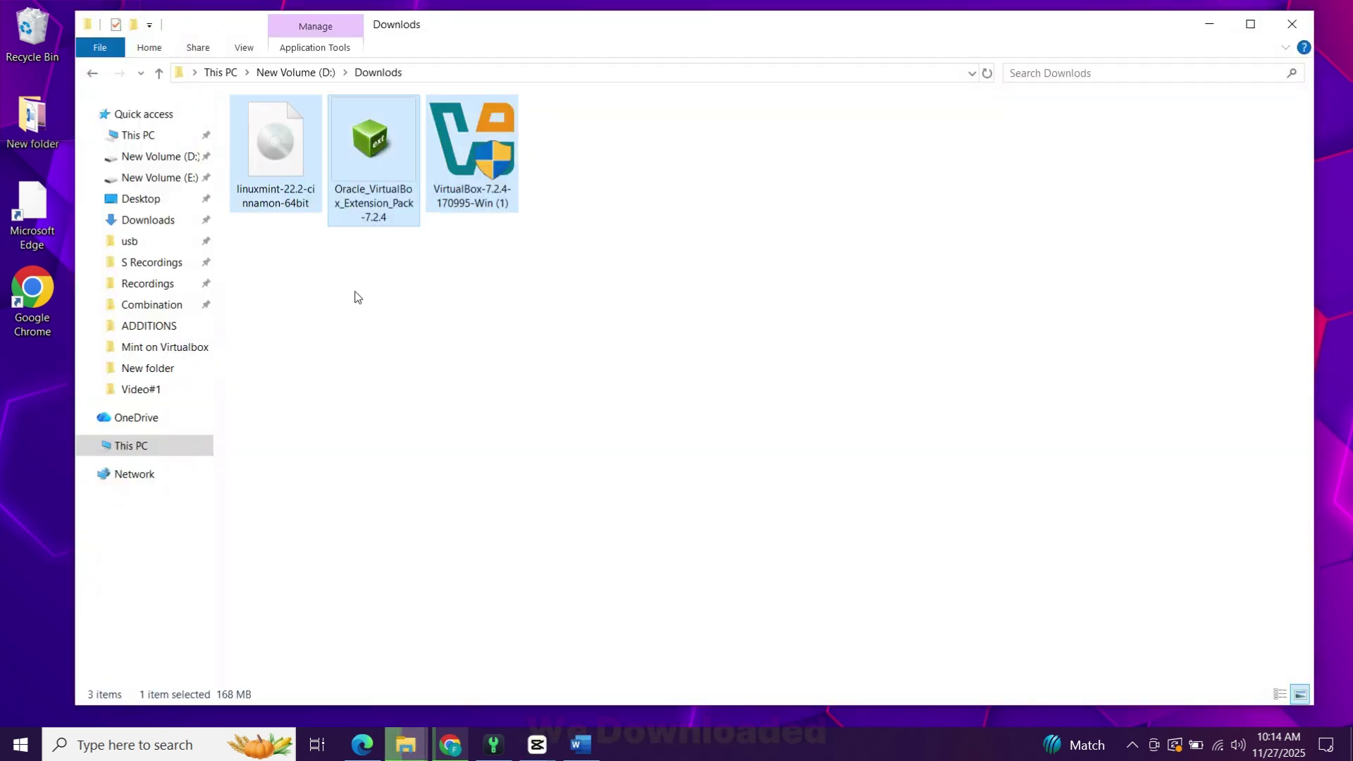
{"action": "left_click", "coordinate": [357, 298]}
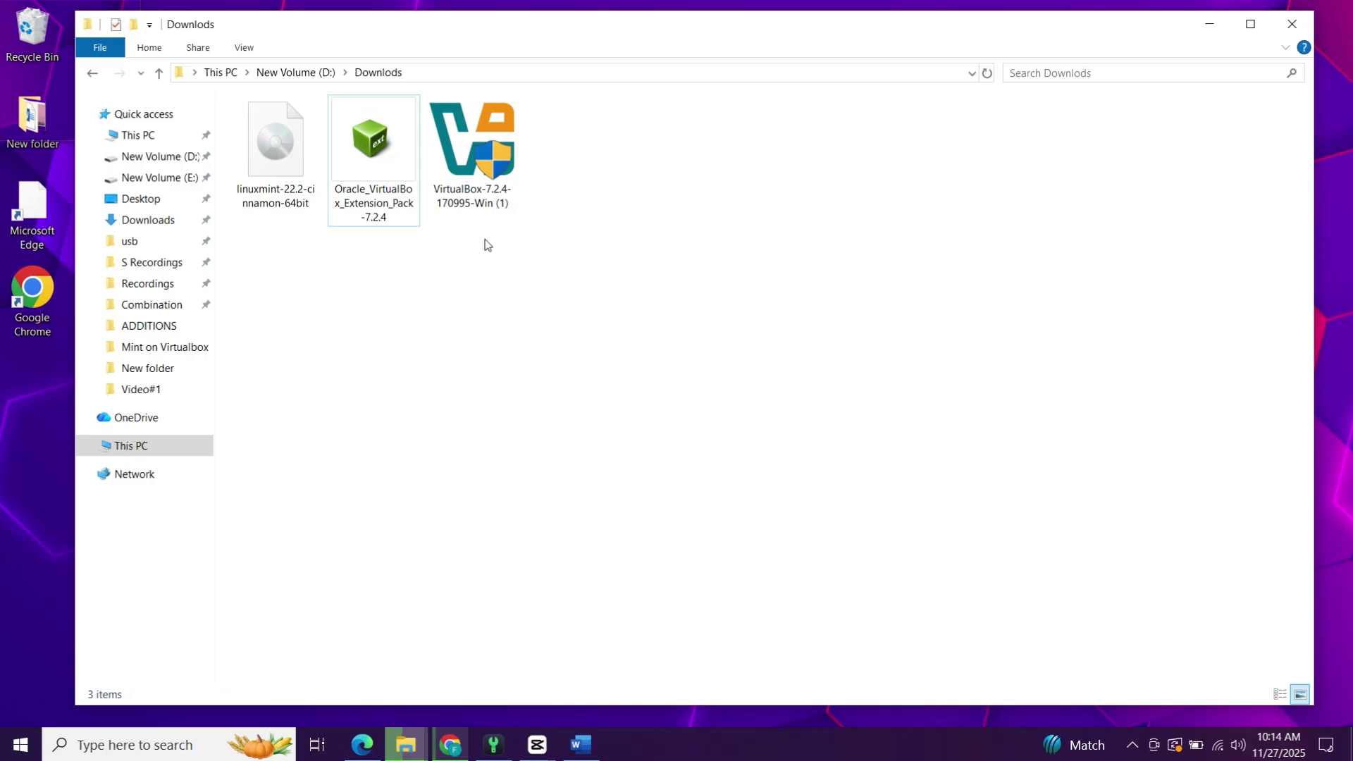
{"action": "right_click", "coordinate": [486, 164]}
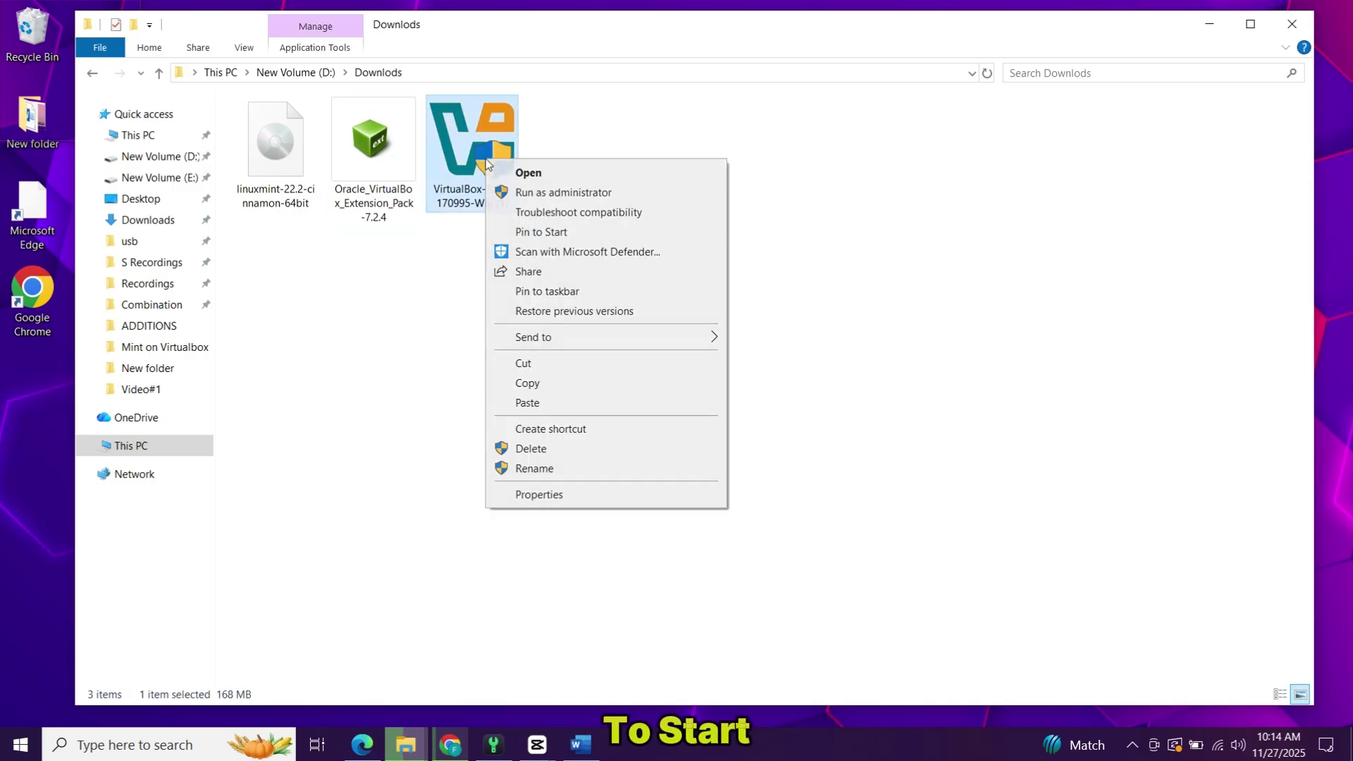
{"action": "left_click", "coordinate": [503, 176]}
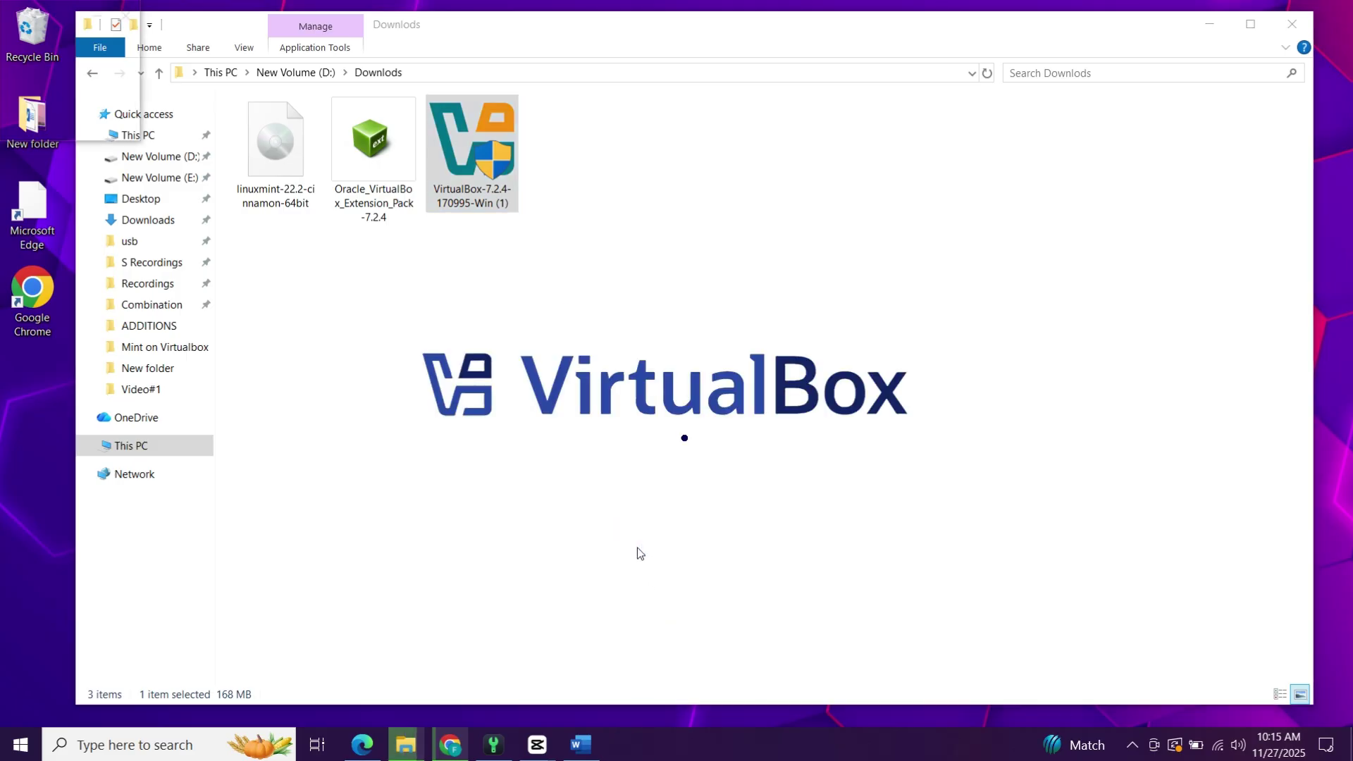
{"action": "left_click", "coordinate": [1210, 24]}
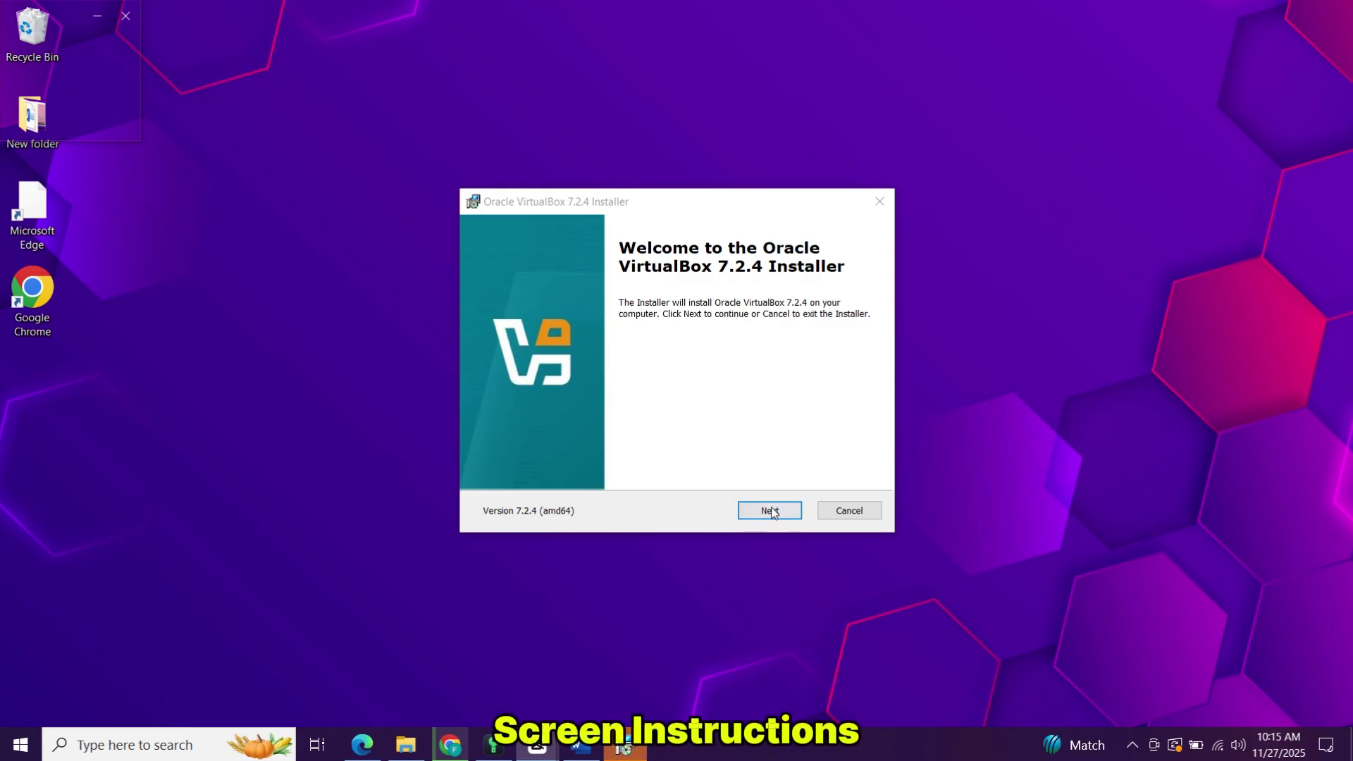
Step: Proceed past the installer's welcome page and accept the VirtualBox license agreement to reach Custom Setup
{"action": "left_click", "coordinate": [771, 511]}
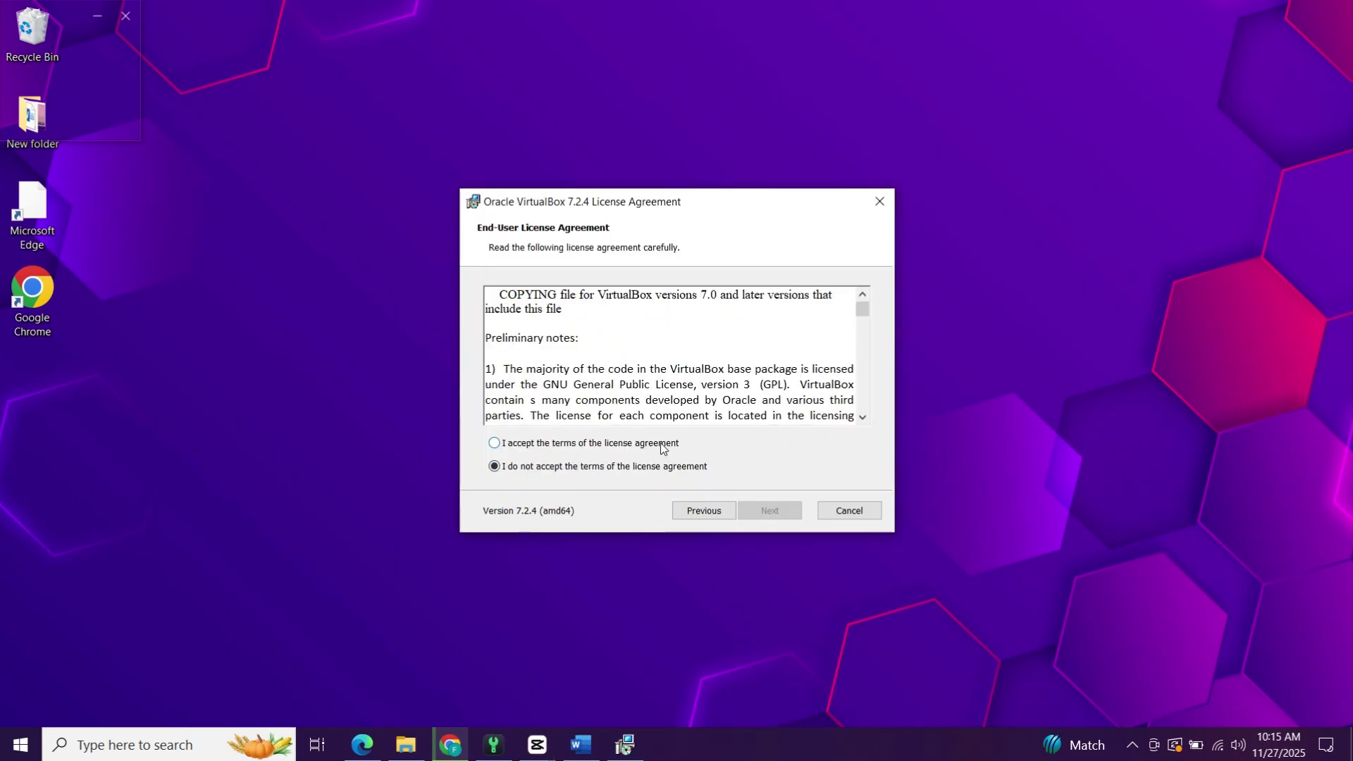
{"action": "left_click", "coordinate": [661, 442]}
{"action": "left_click", "coordinate": [773, 510]}
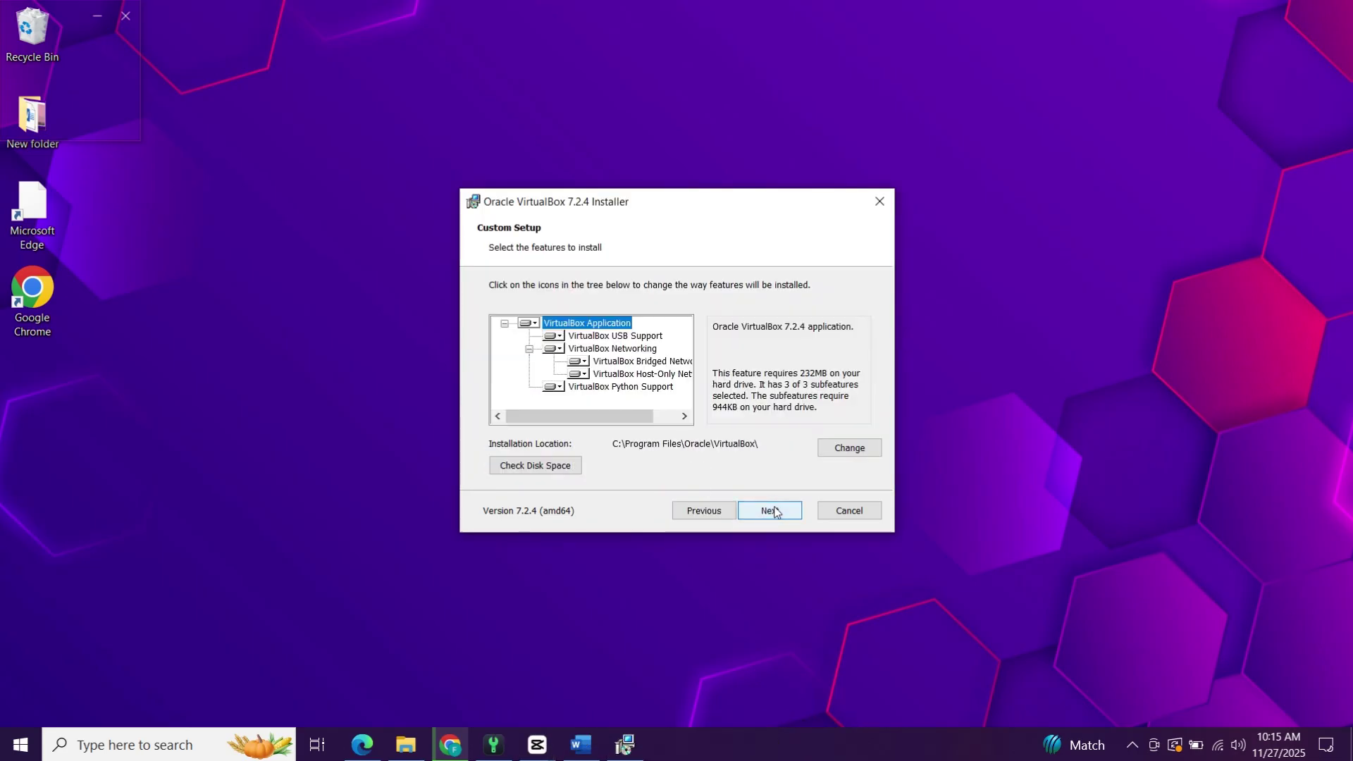
Step: Install VirtualBox with the default features, accepting the missing dependencies and keeping only the desktop shortcut among the startup options
{"action": "left_click", "coordinate": [770, 510]}
{"action": "left_click", "coordinate": [775, 511]}
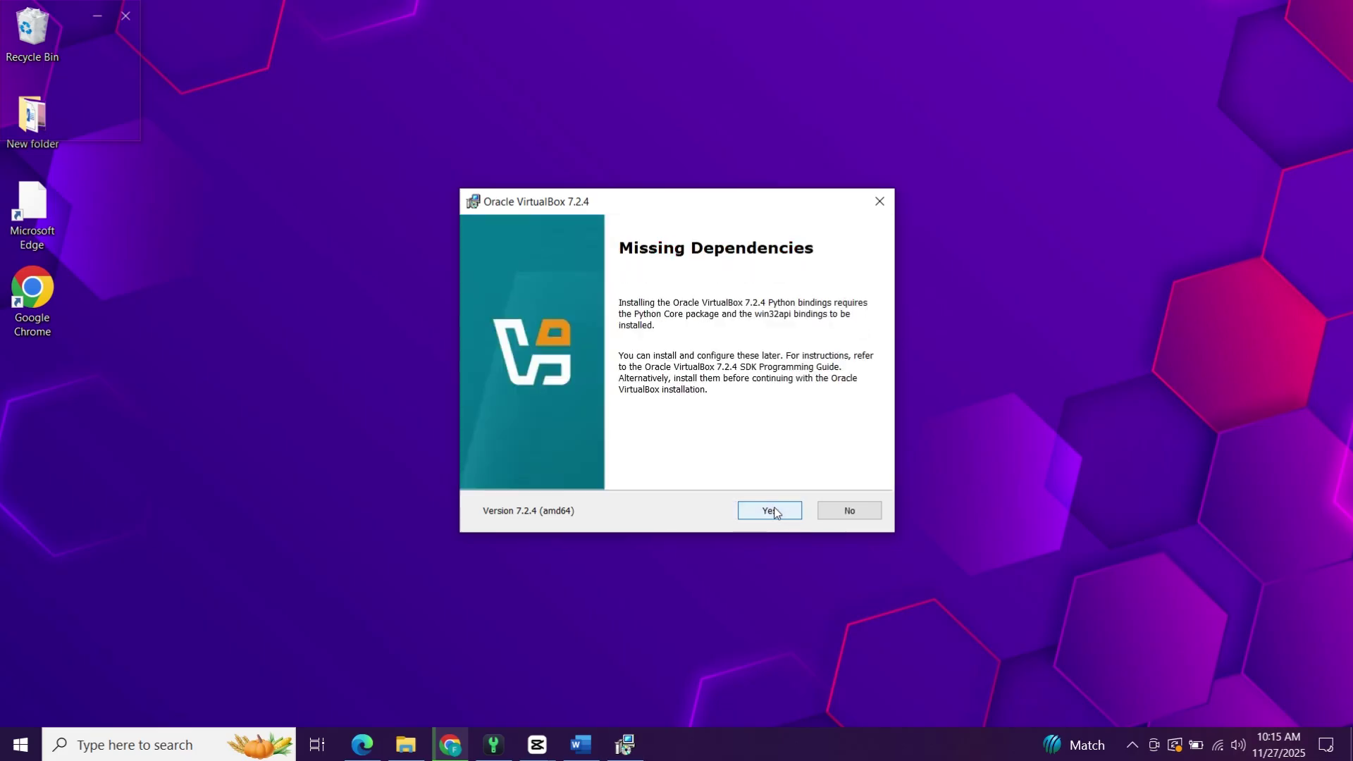
{"action": "left_click", "coordinate": [775, 511]}
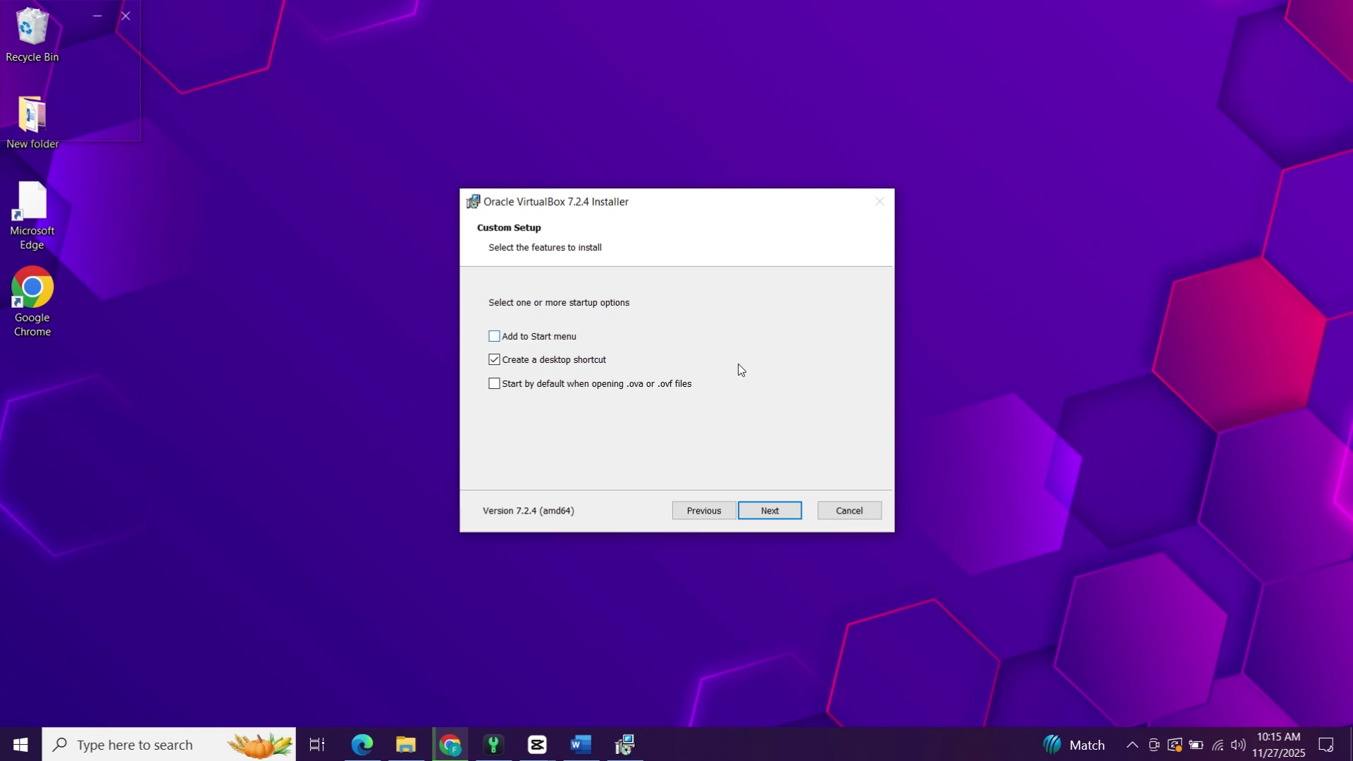
{"action": "left_click", "coordinate": [777, 514]}
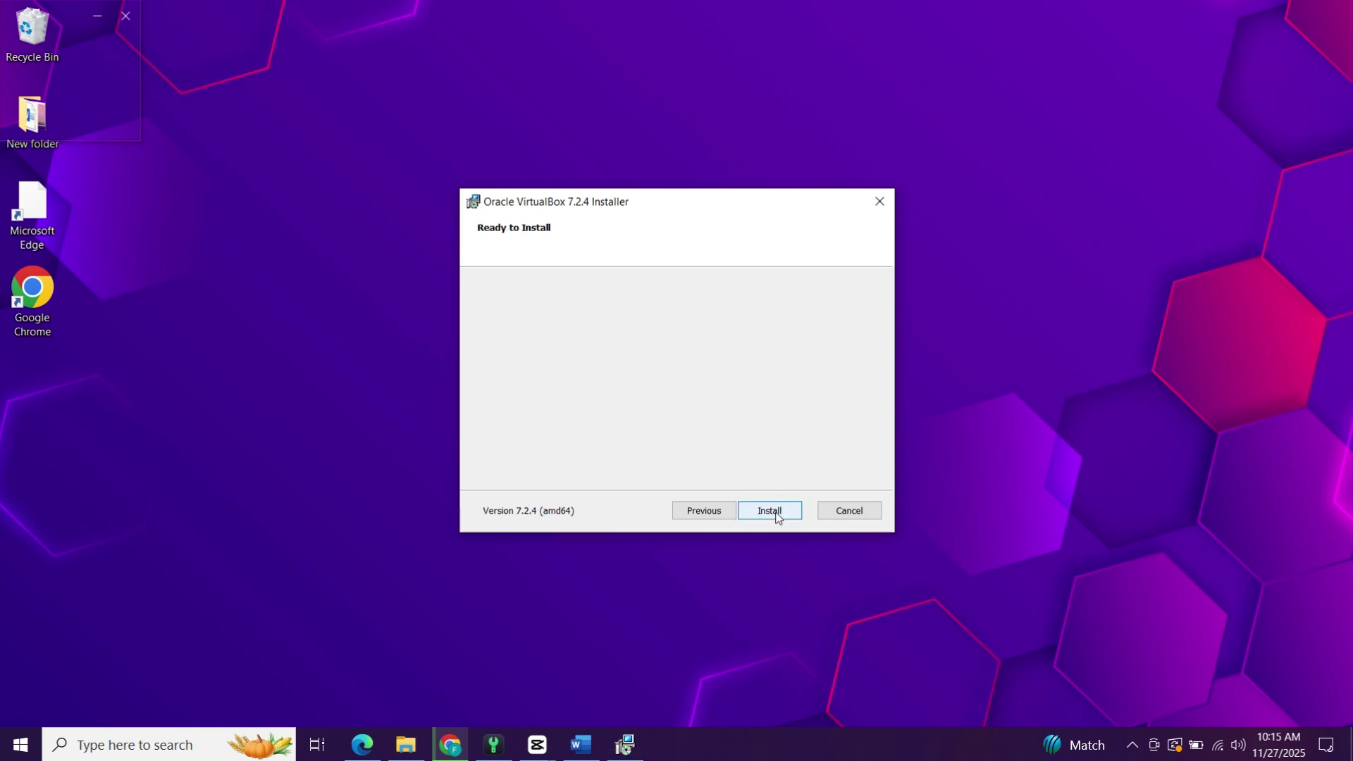
{"action": "left_click", "coordinate": [777, 513]}
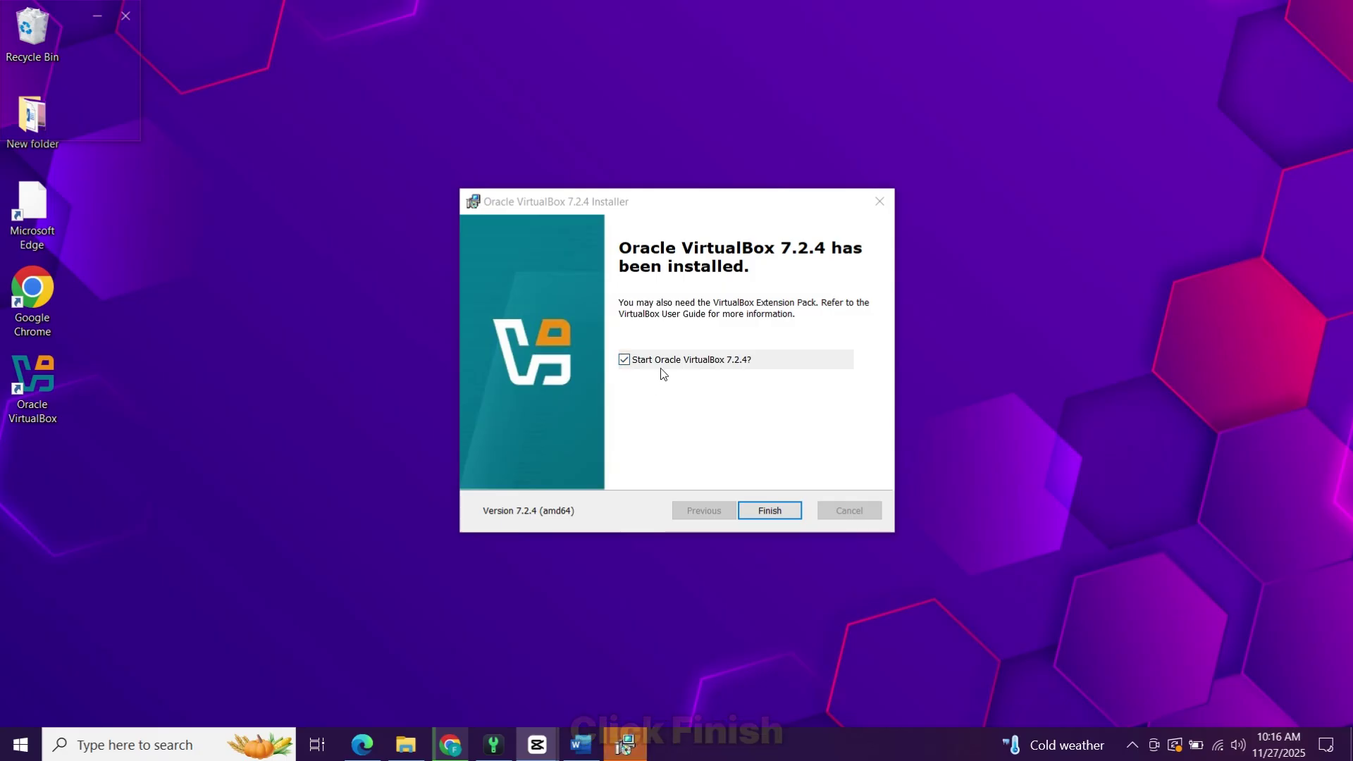
Step: Finish the installer with its option to start VirtualBox turned off, and open Oracle VirtualBox from its desktop shortcut
{"action": "left_click", "coordinate": [672, 362]}
{"action": "left_click", "coordinate": [770, 511]}
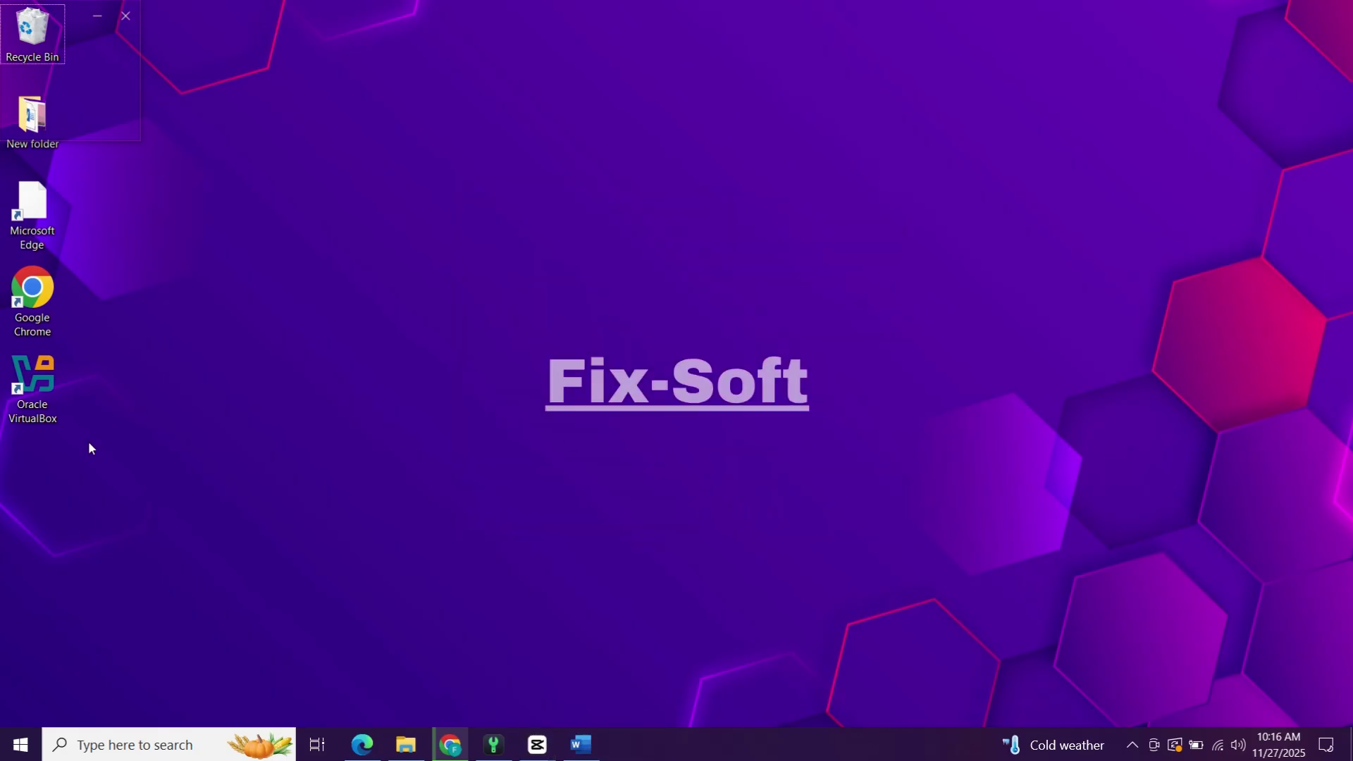
{"action": "right_click", "coordinate": [47, 372]}
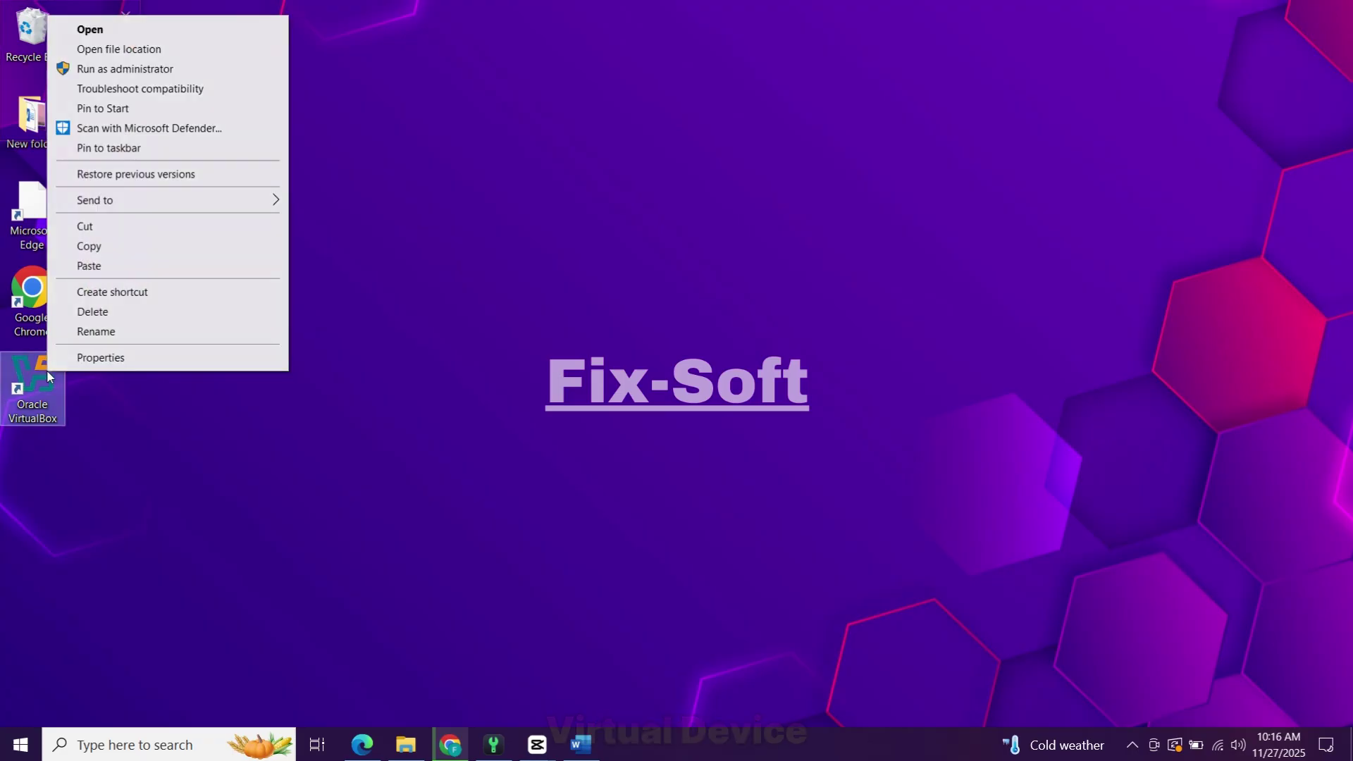
{"action": "left_click", "coordinate": [239, 30]}
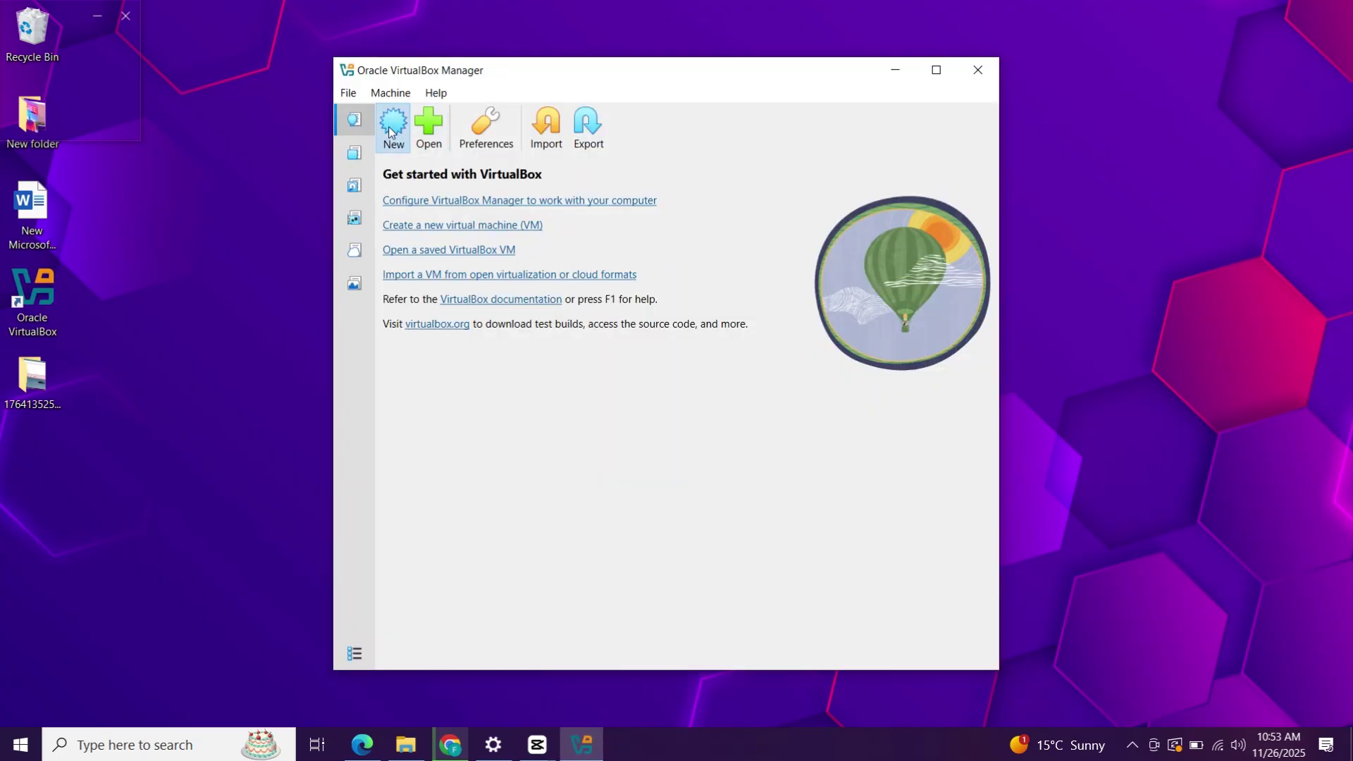
Step: Start a new virtual machine named Linux and set its operating system to Linux
{"action": "left_click", "coordinate": [391, 126]}
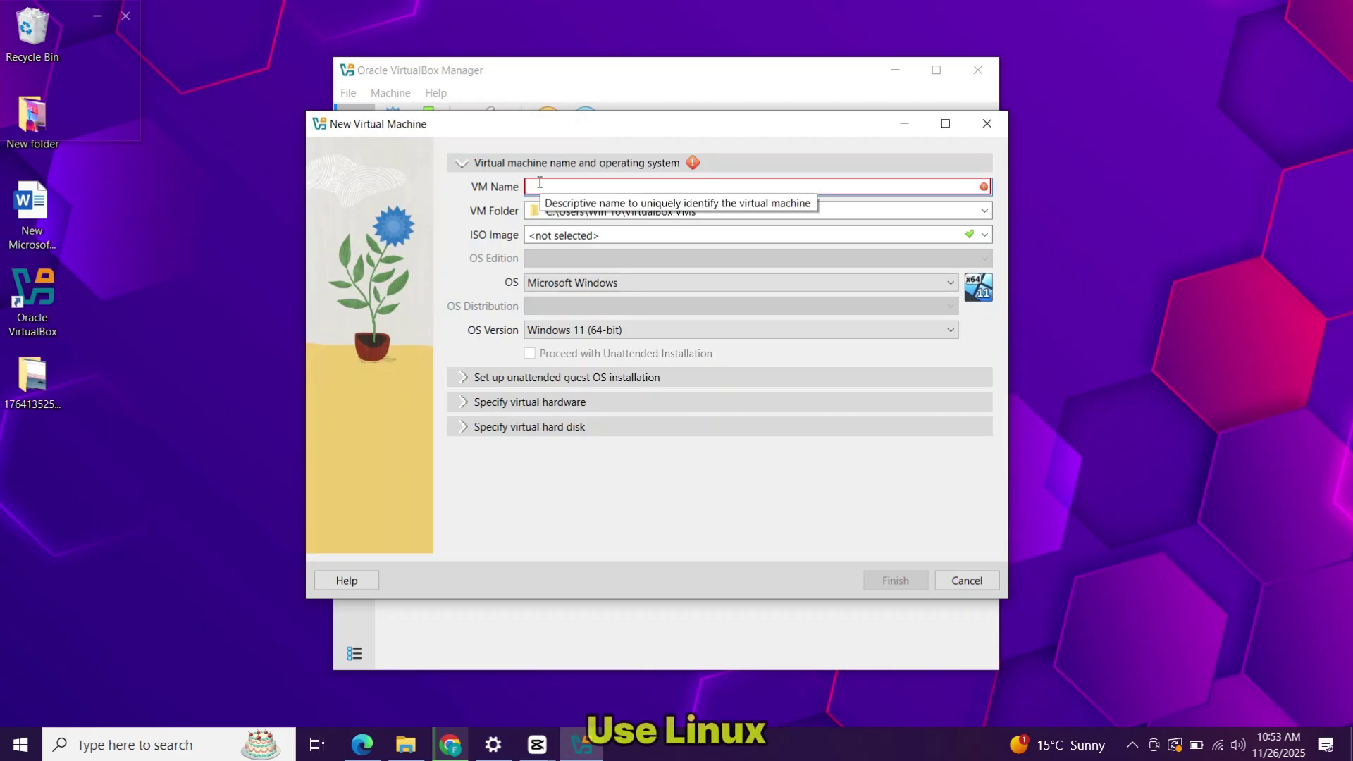
{"action": "type", "text": "Li"}
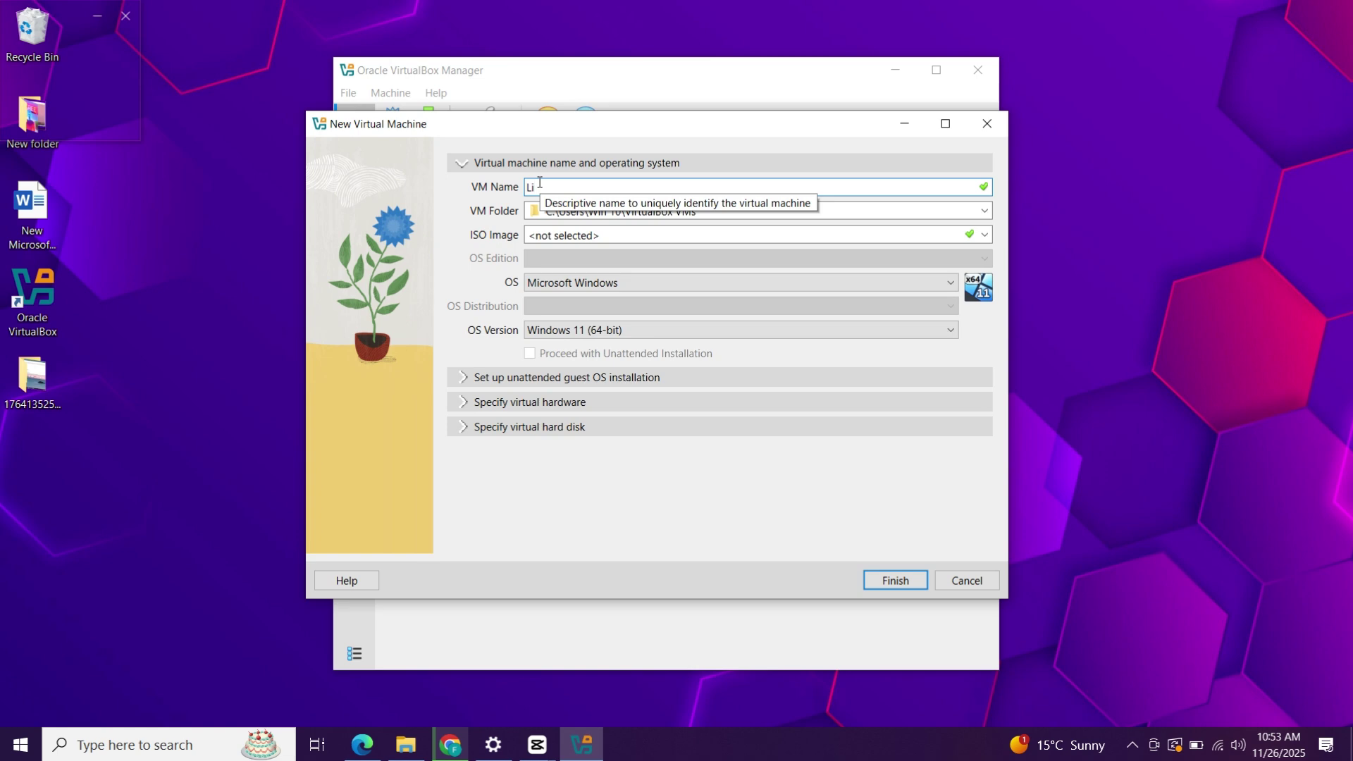
{"action": "type", "text": "nux"}
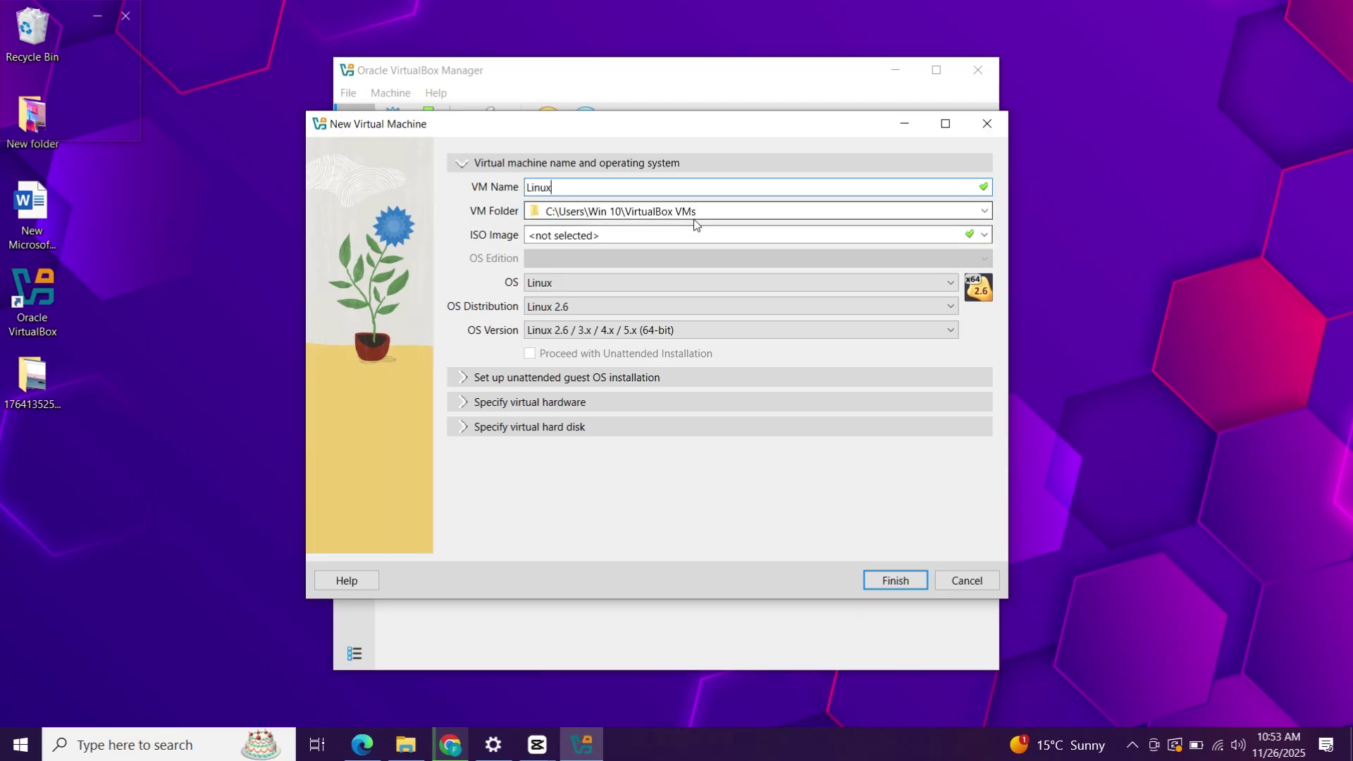
{"action": "left_click", "coordinate": [582, 286]}
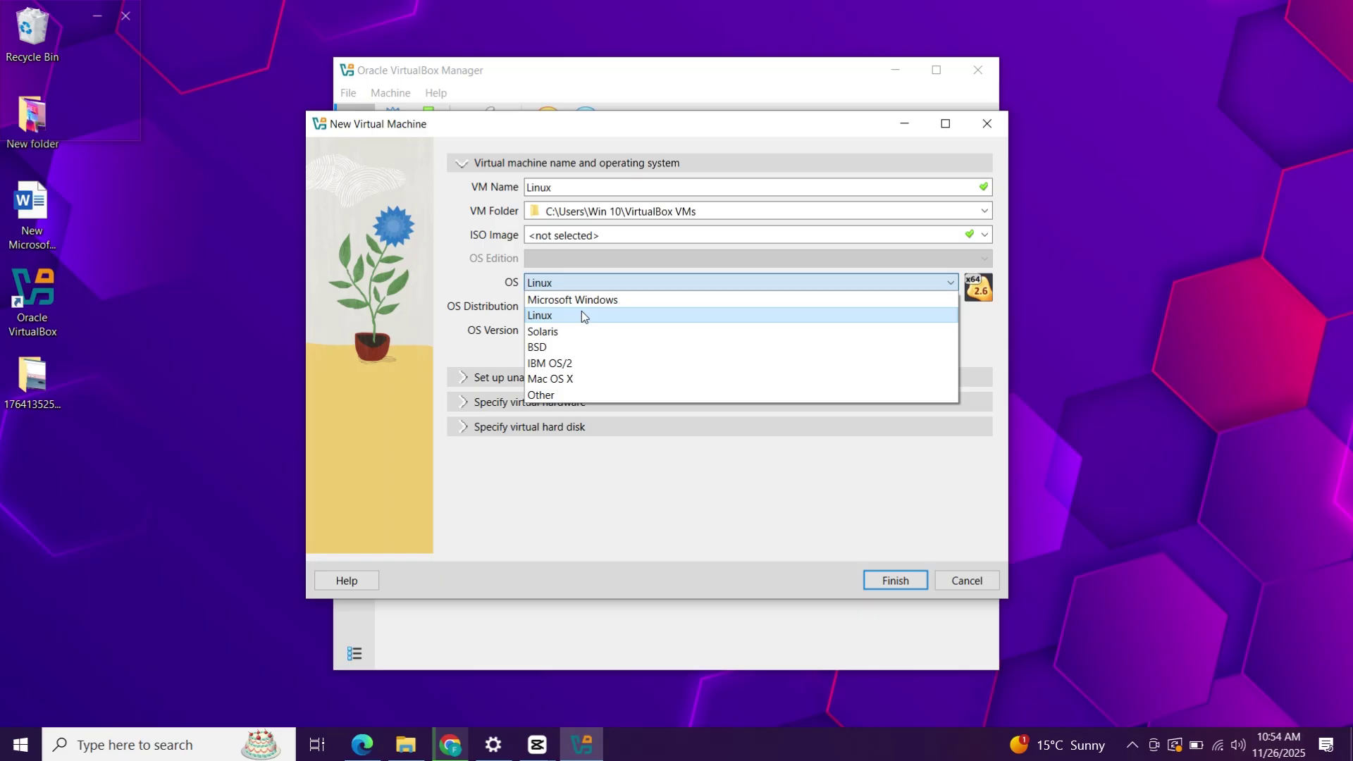
{"action": "left_click", "coordinate": [581, 315]}
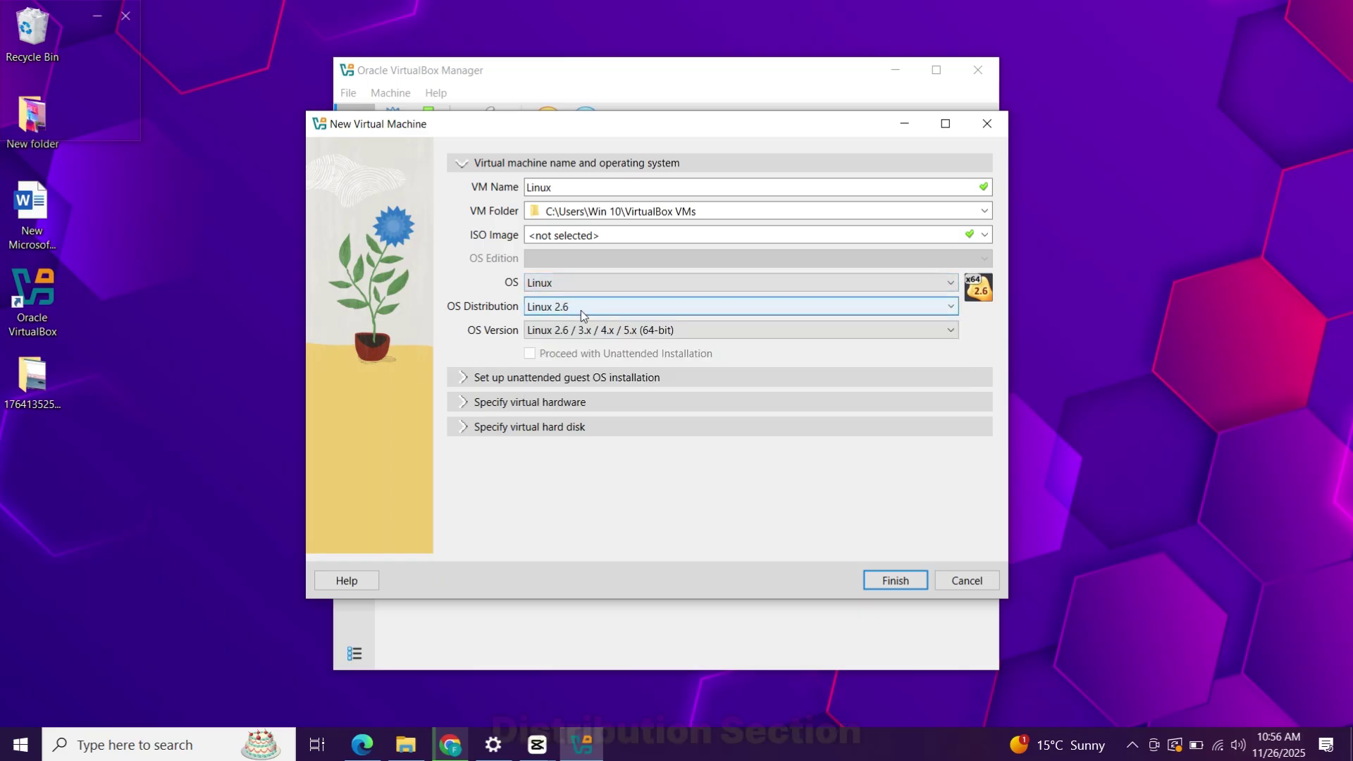
Step: Set the new virtual machine's OS distribution to Ubuntu and its OS version to Ubuntu (64-bit)
{"action": "left_click", "coordinate": [580, 311]}
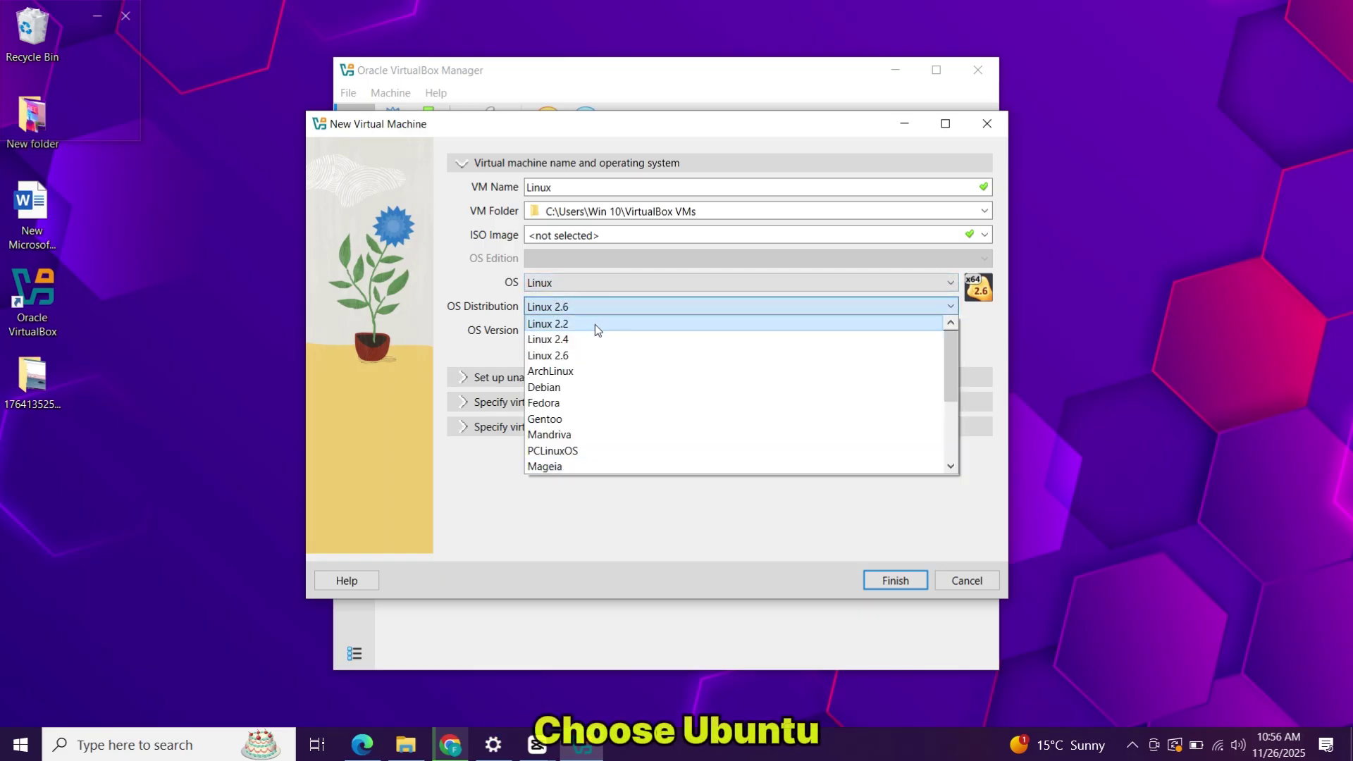
{"action": "scroll", "coordinate": [592, 443], "scroll_direction": "down", "scroll_amount": 2}
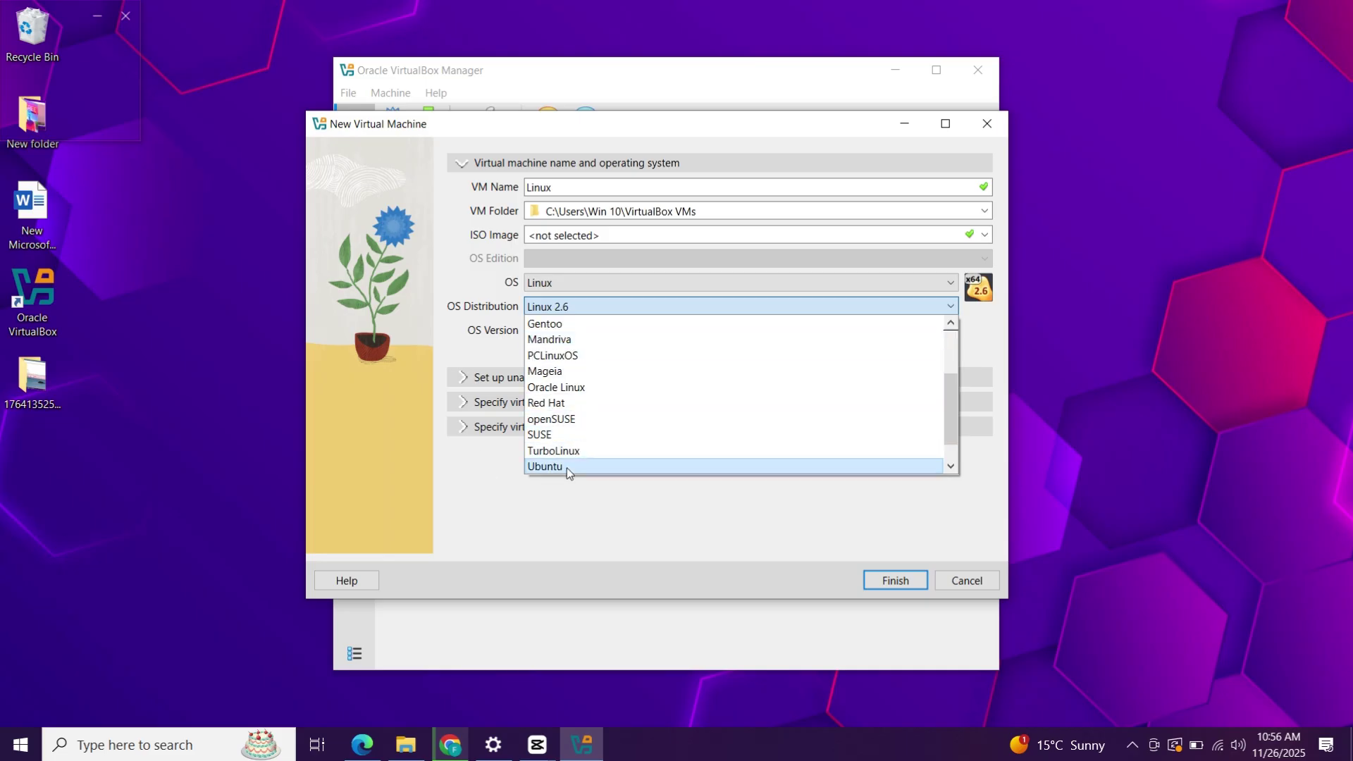
{"action": "left_click", "coordinate": [565, 467]}
{"action": "left_click", "coordinate": [573, 331]}
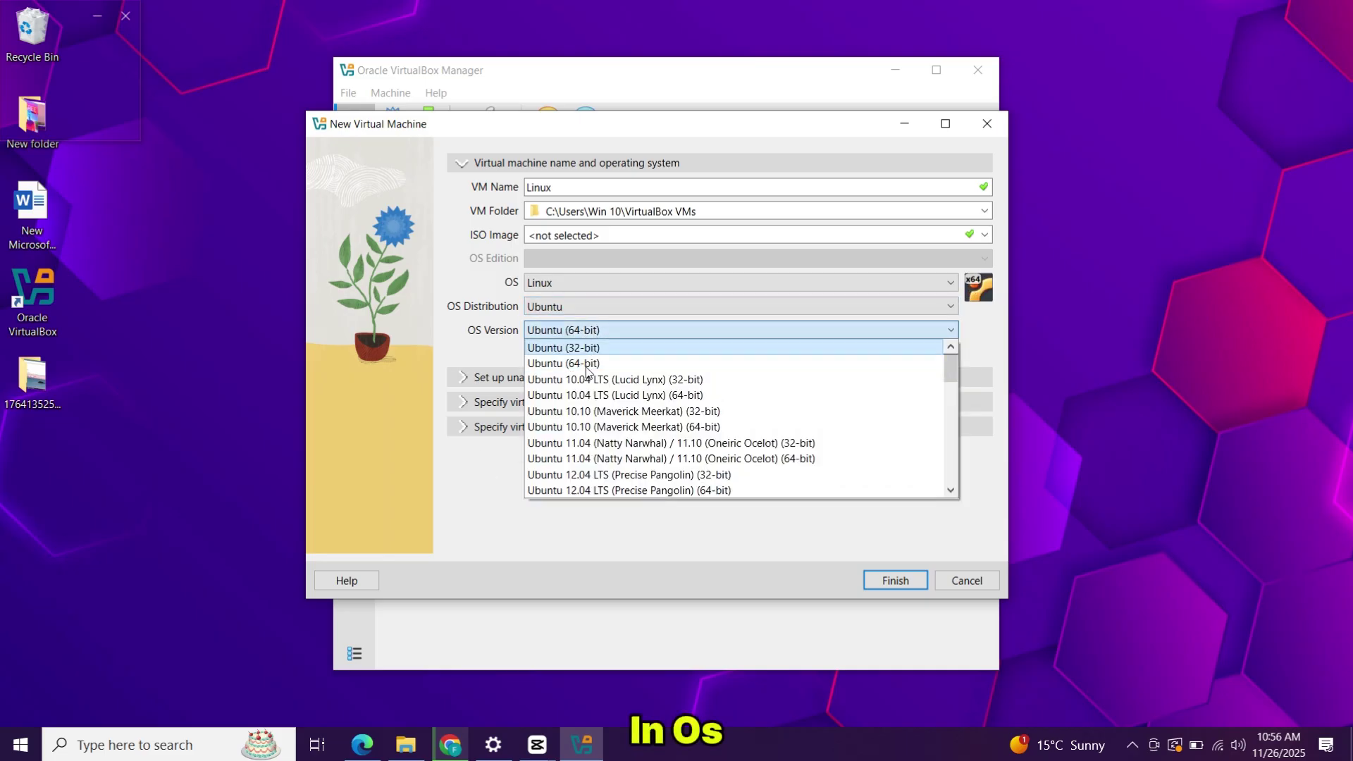
{"action": "left_click", "coordinate": [568, 363]}
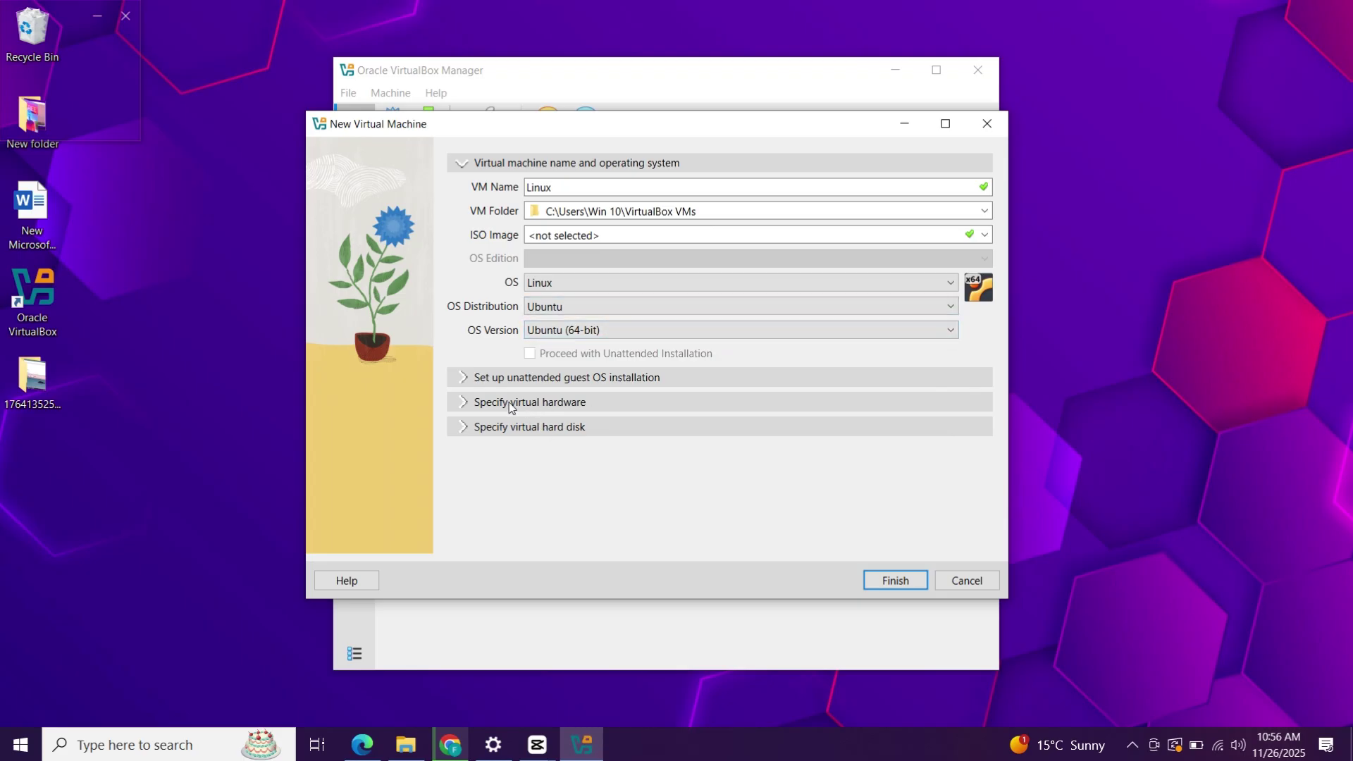
Step: Set the virtual hardware's base memory to 4096 MB for the new machine
{"action": "left_click", "coordinate": [539, 403]}
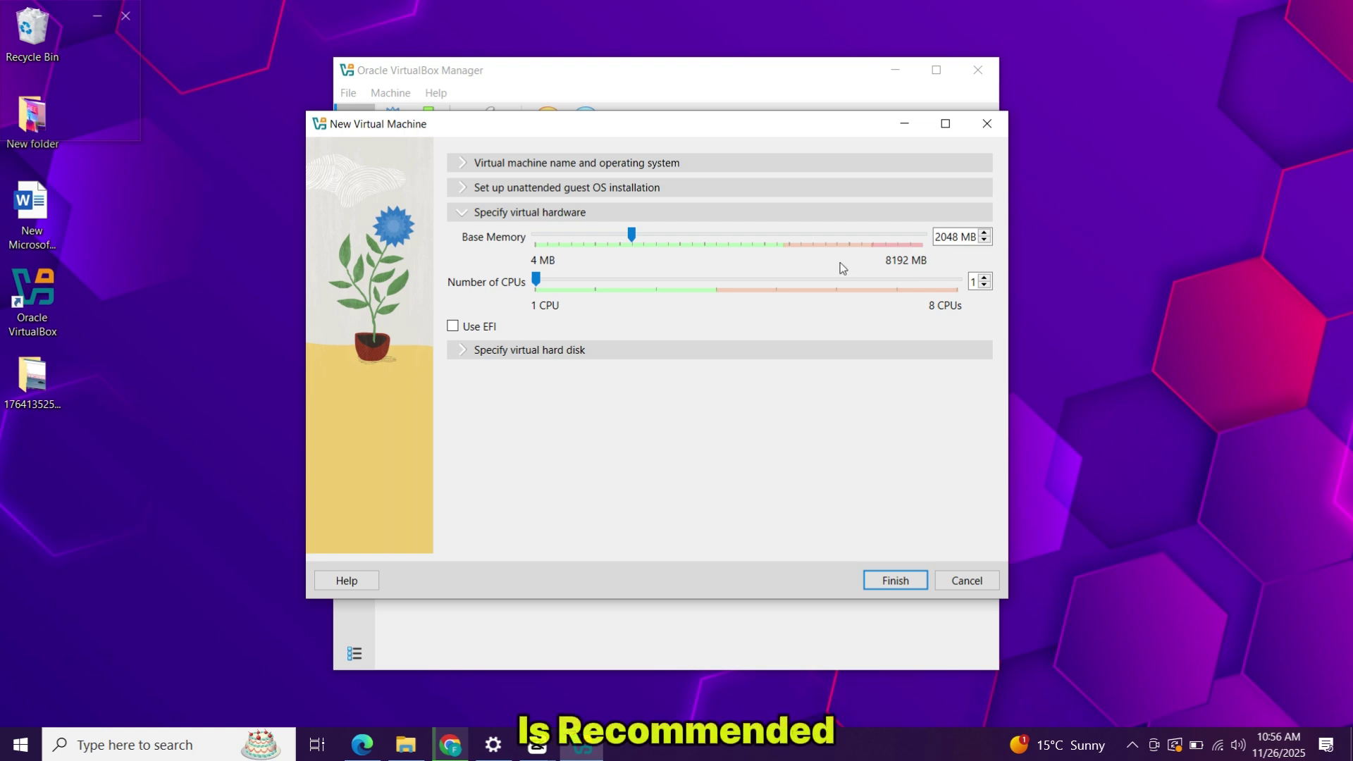
{"action": "left_click", "coordinate": [702, 231]}
{"action": "left_click", "coordinate": [710, 231]}
{"action": "left_click", "coordinate": [711, 231]}
{"action": "left_click", "coordinate": [711, 231]}
{"action": "left_click", "coordinate": [710, 231]}
{"action": "left_click", "coordinate": [710, 231]}
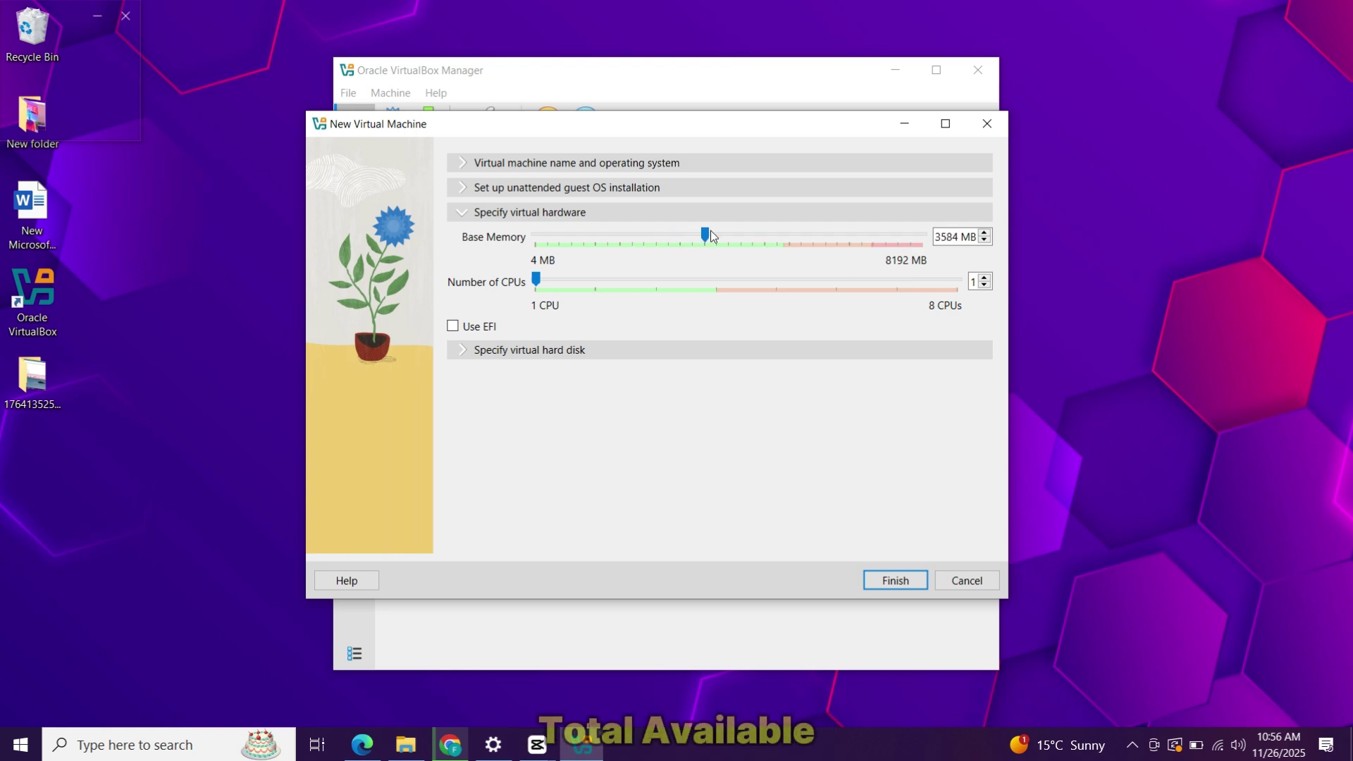
{"action": "left_click", "coordinate": [711, 231]}
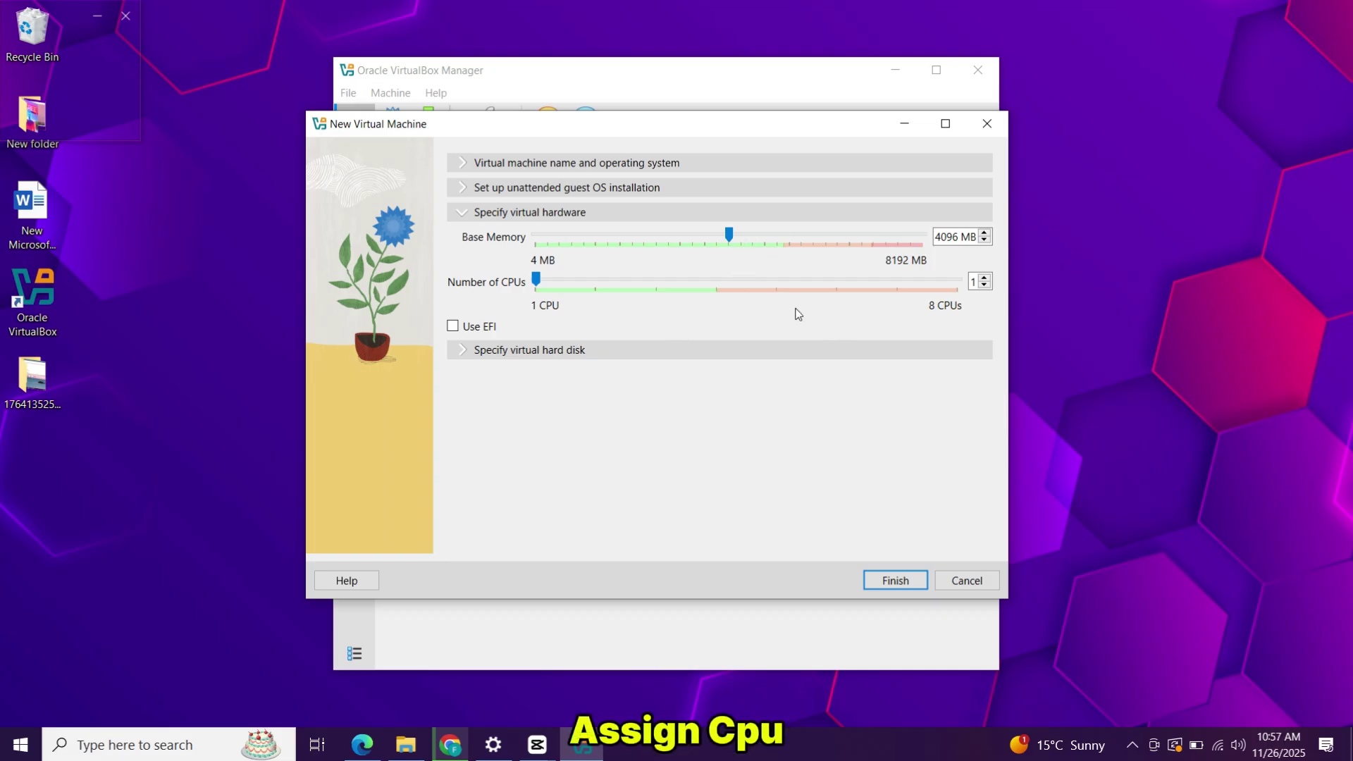
Step: Assign 4 CPUs to the new virtual machine
{"action": "left_click", "coordinate": [765, 286]}
{"action": "left_click", "coordinate": [766, 285]}
{"action": "left_click", "coordinate": [765, 286]}
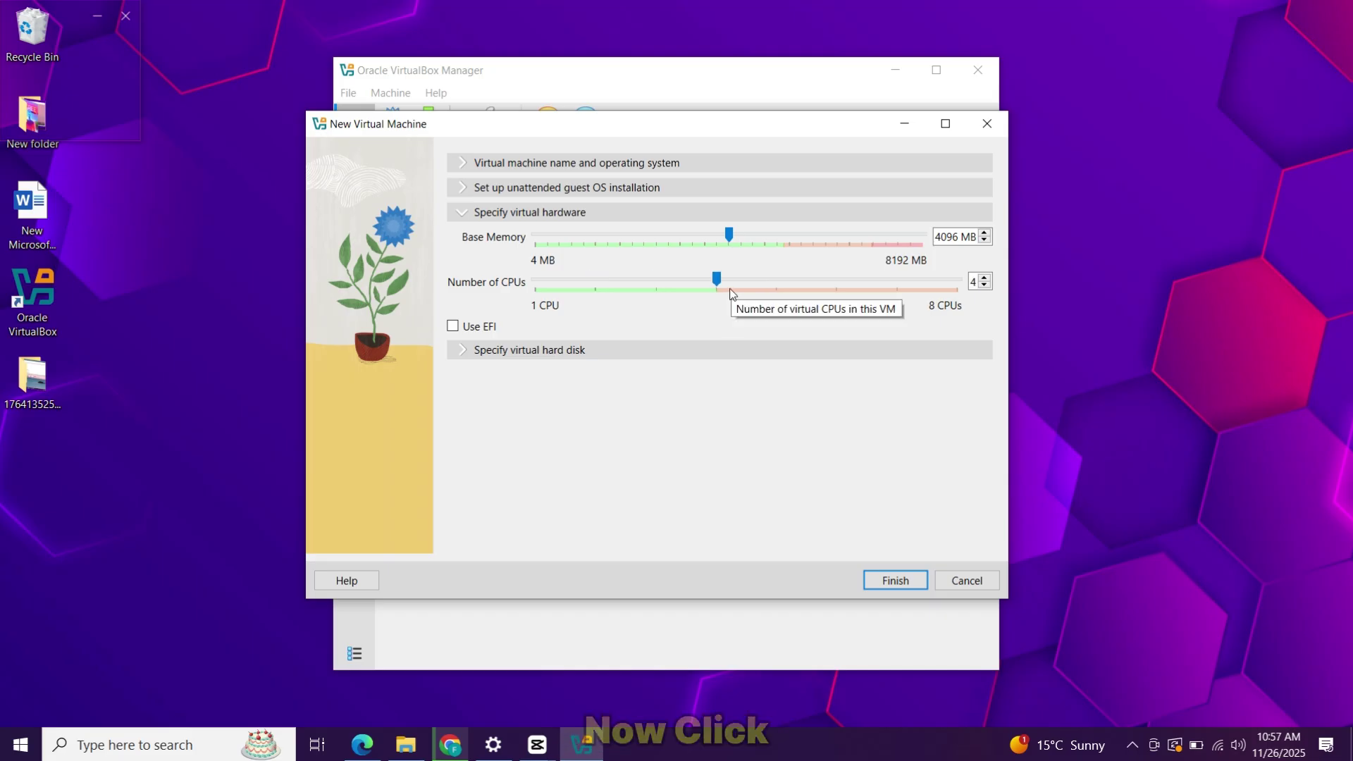
Step: Set the new virtual hard disk's size to 30.87 GB and finish creating the virtual machine
{"action": "left_click", "coordinate": [610, 348]}
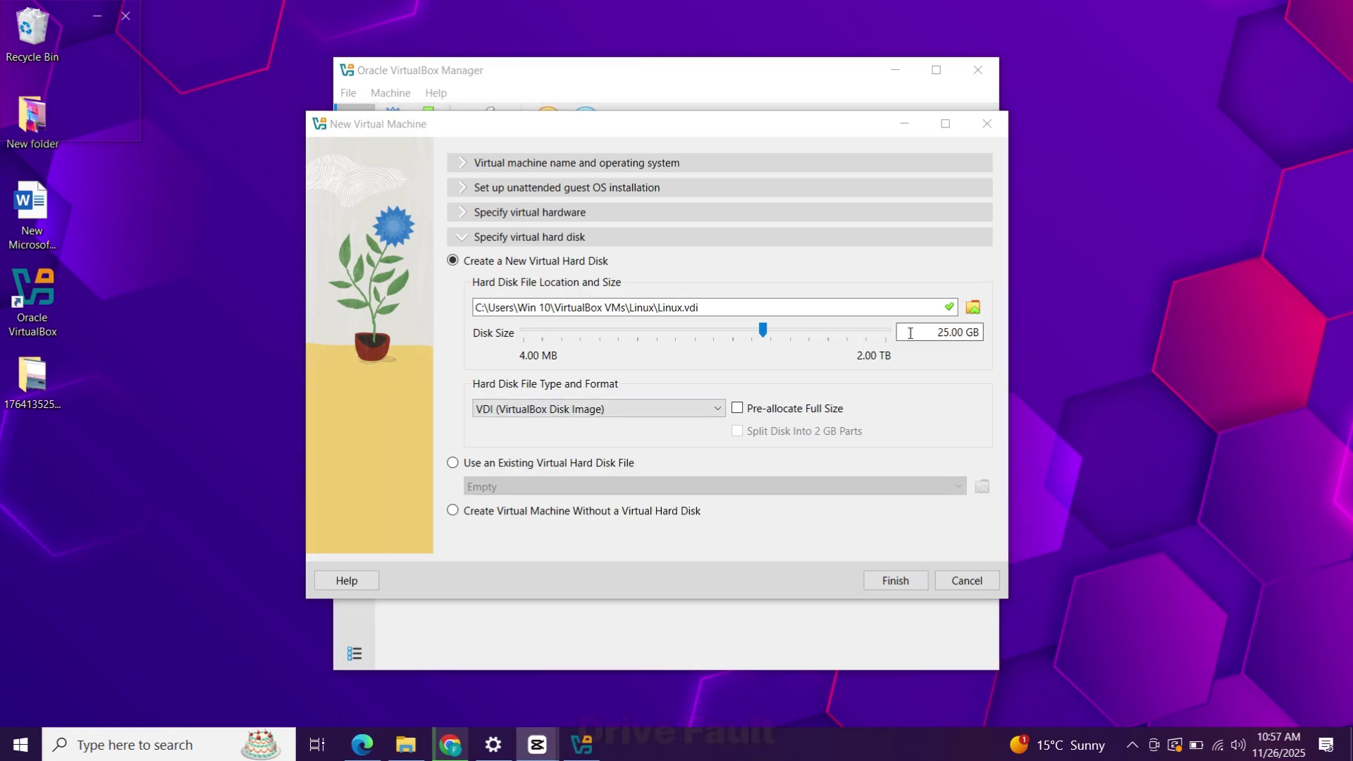
{"action": "left_click", "coordinate": [797, 337]}
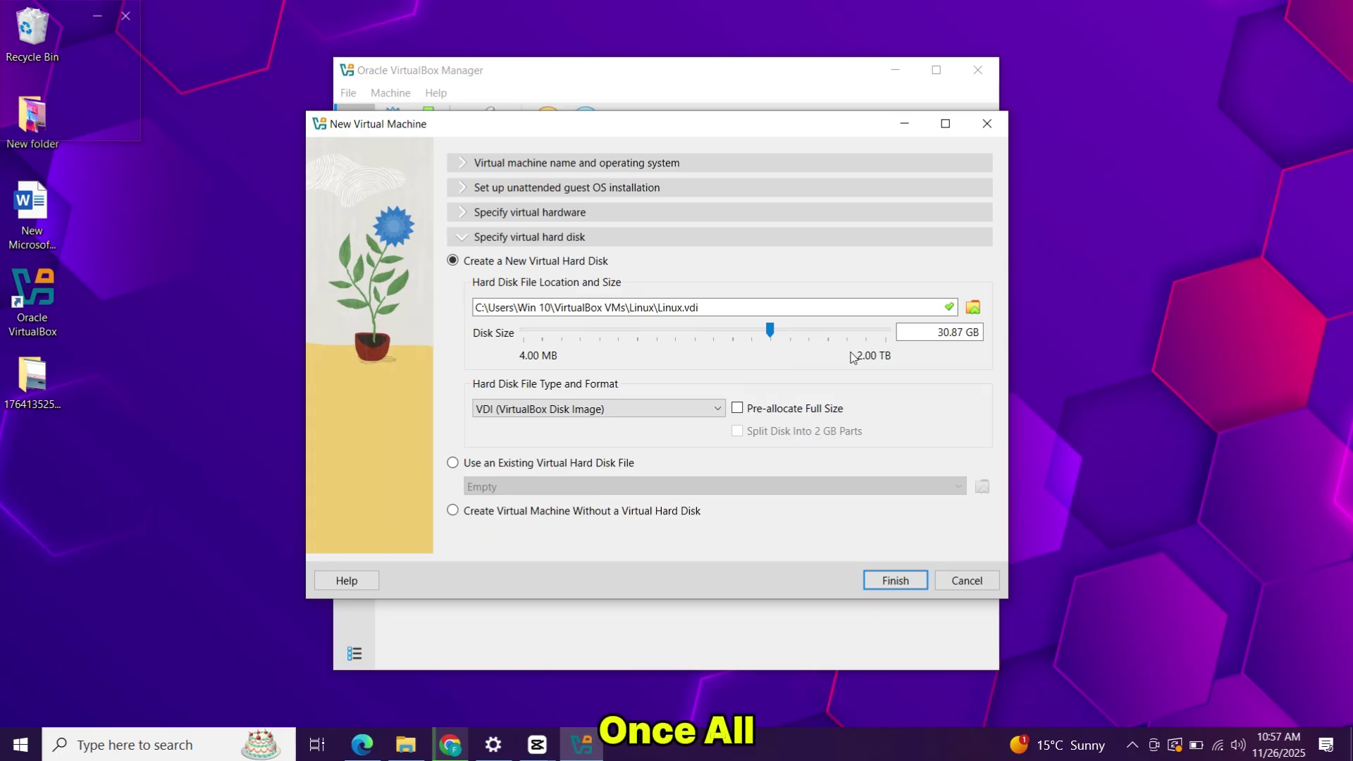
{"action": "left_click", "coordinate": [893, 581]}
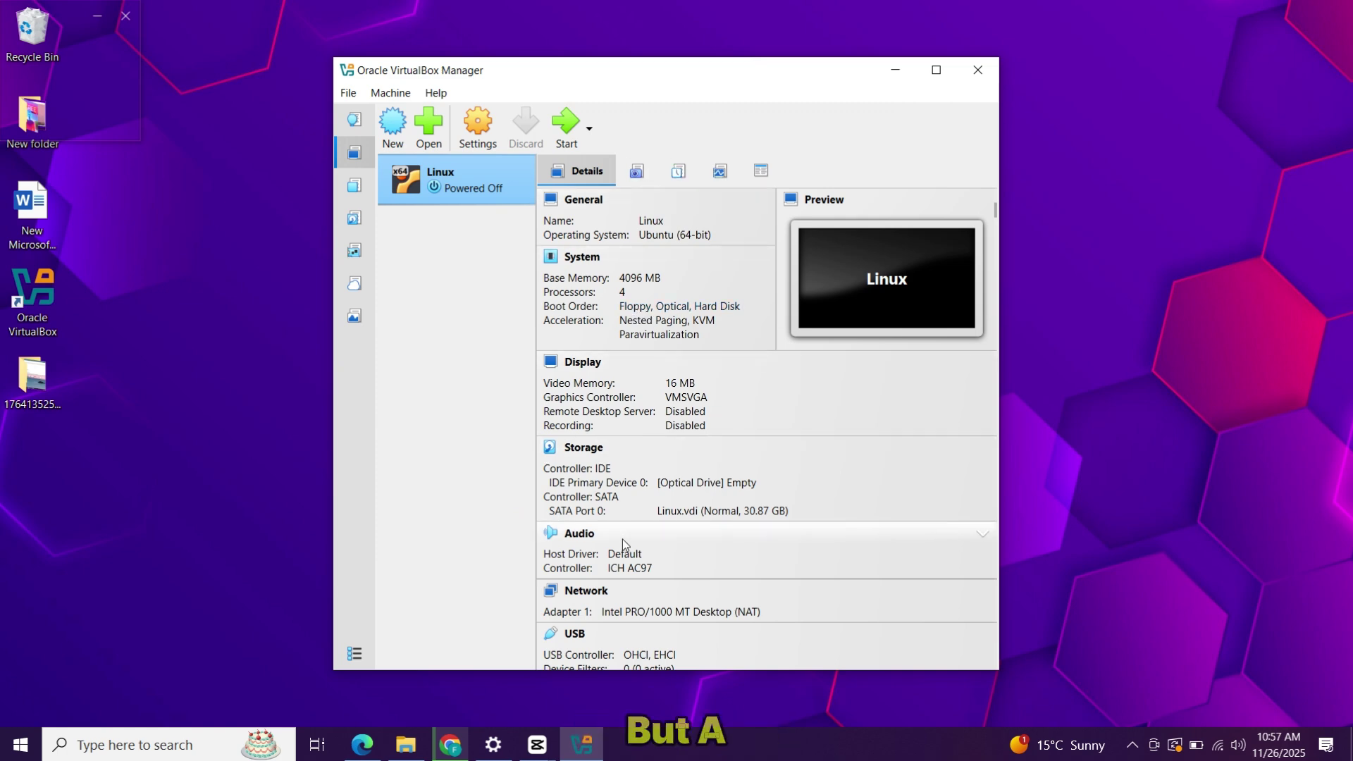
Step: Install the Oracle_VirtualBox_Extension_Pack-7.2.4 package from the Downloads folder and agree to its license
{"action": "left_click", "coordinate": [366, 181]}
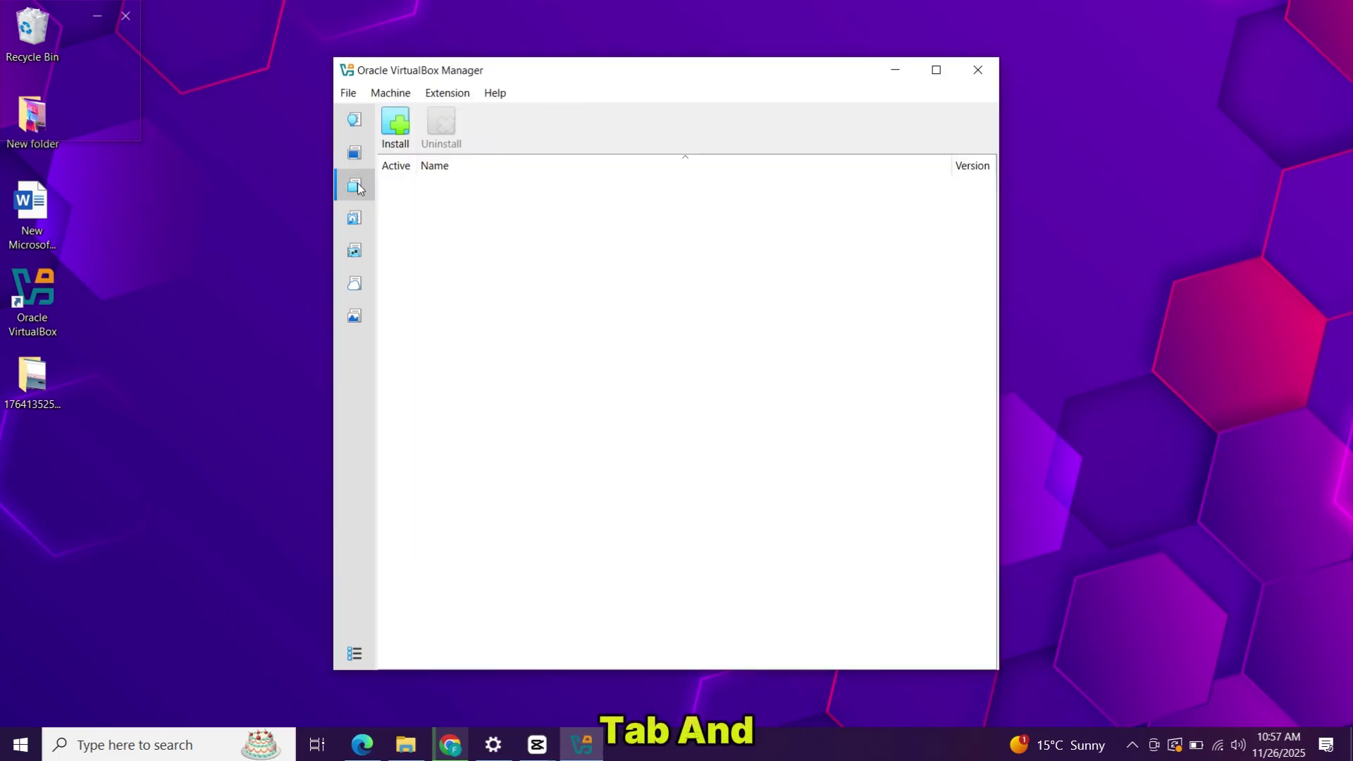
{"action": "left_click", "coordinate": [393, 125]}
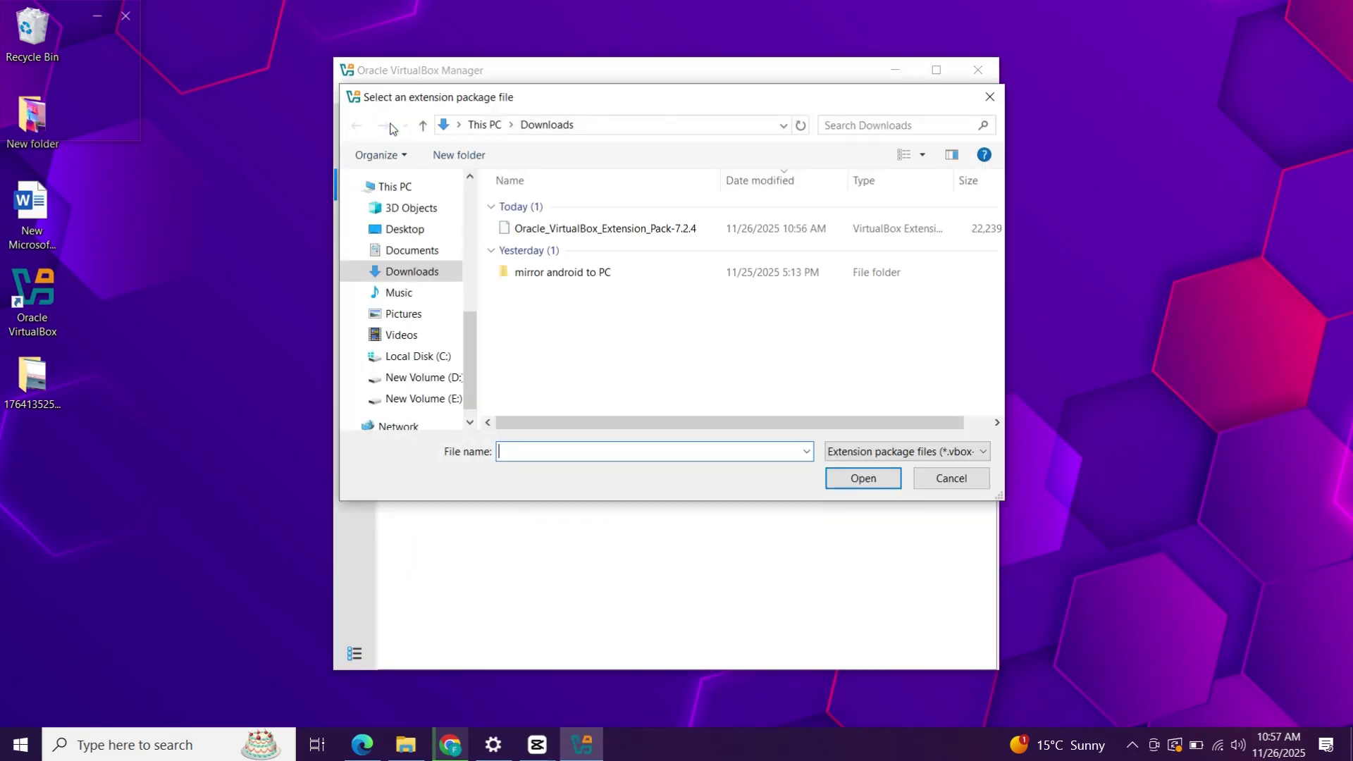
{"action": "left_click", "coordinate": [584, 228]}
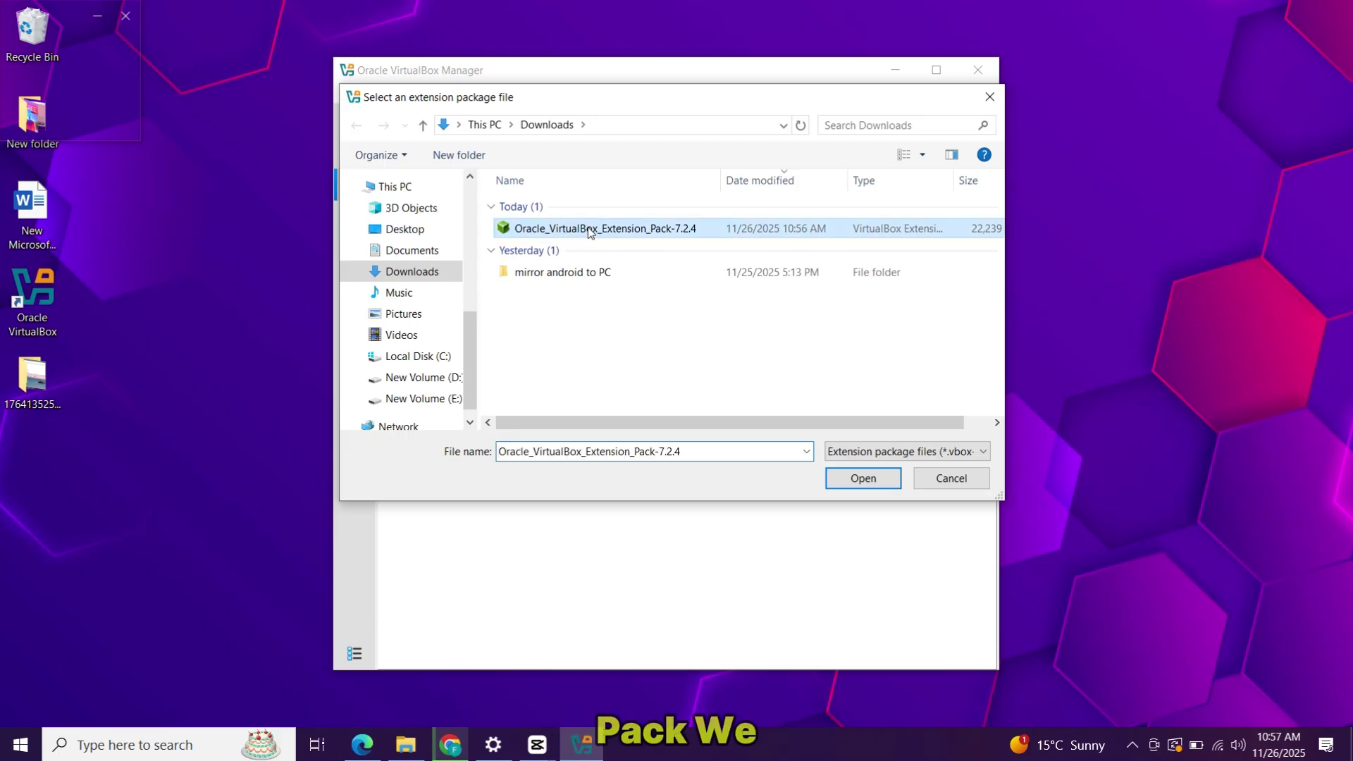
{"action": "left_click", "coordinate": [863, 480]}
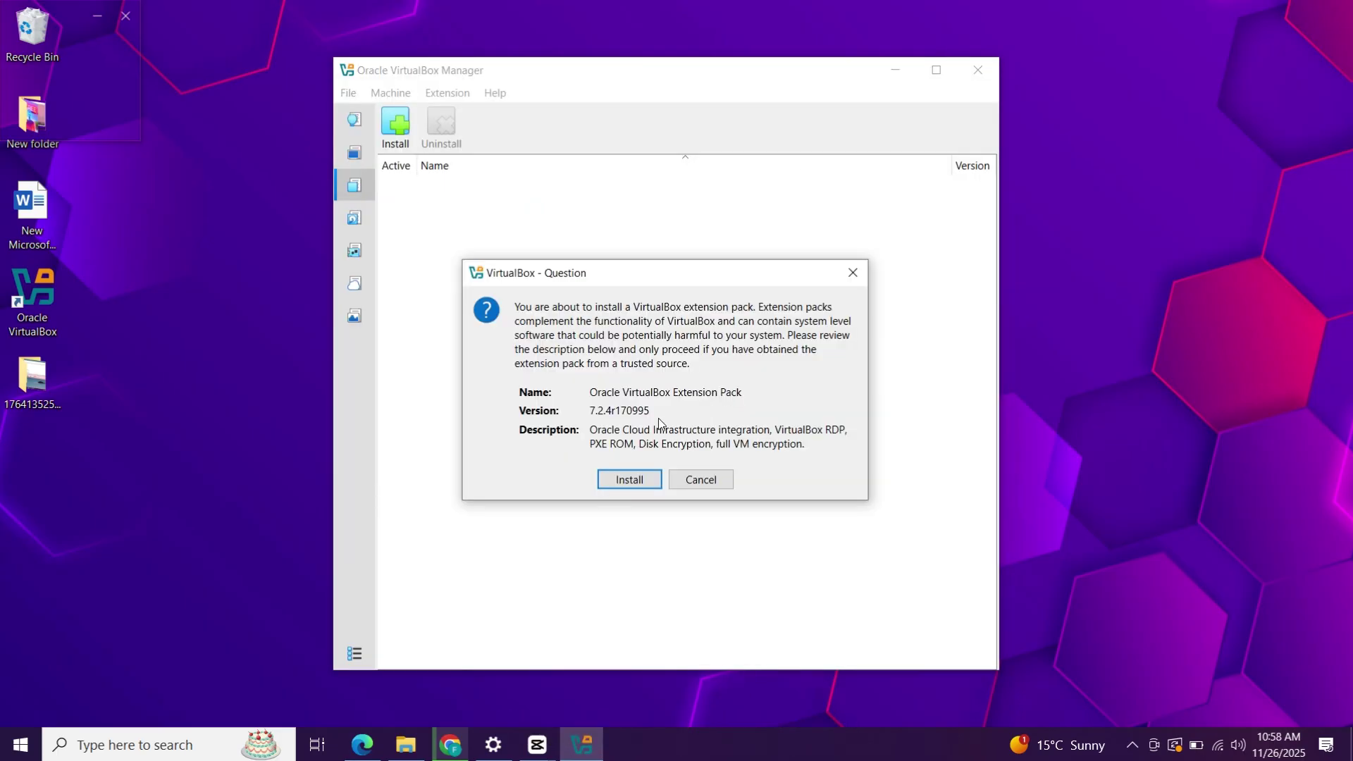
{"action": "left_click", "coordinate": [629, 480]}
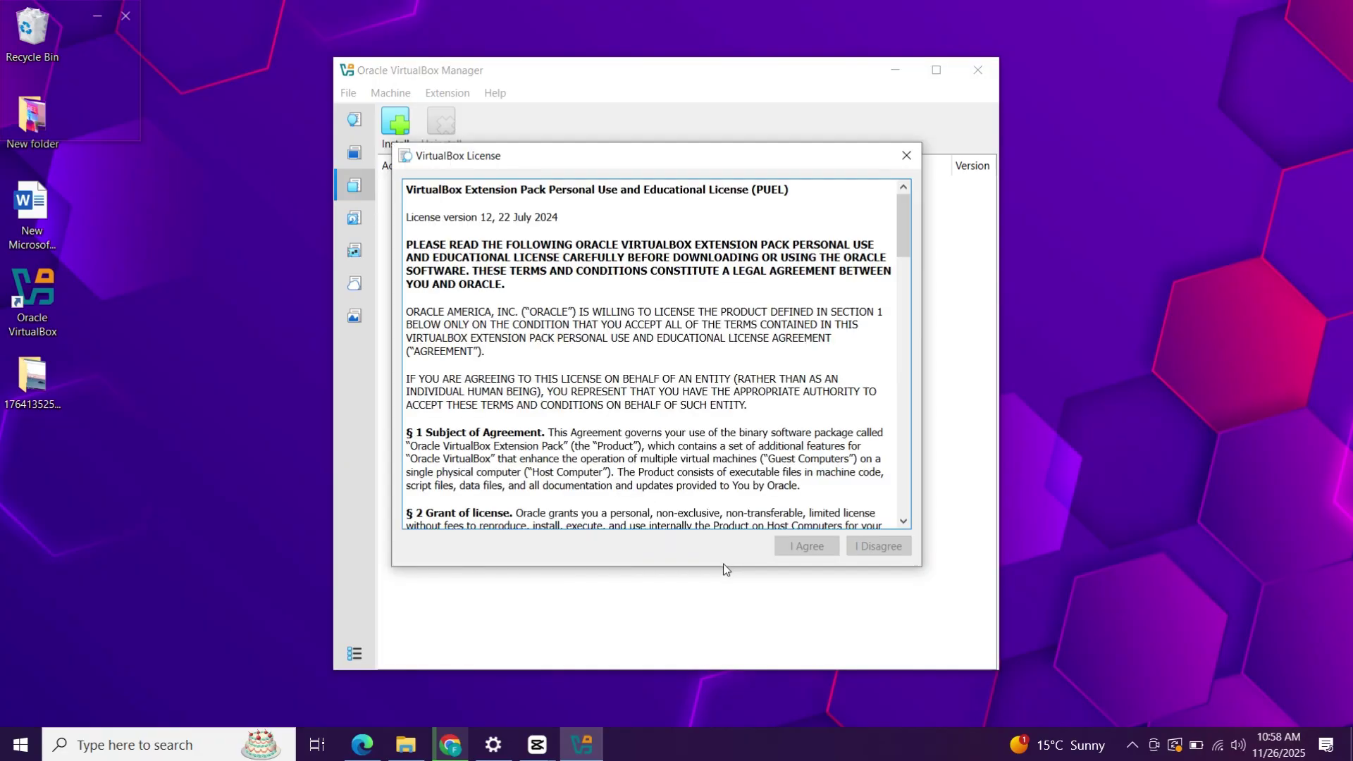
{"action": "scroll", "coordinate": [746, 462], "scroll_direction": "down", "scroll_amount": 20}
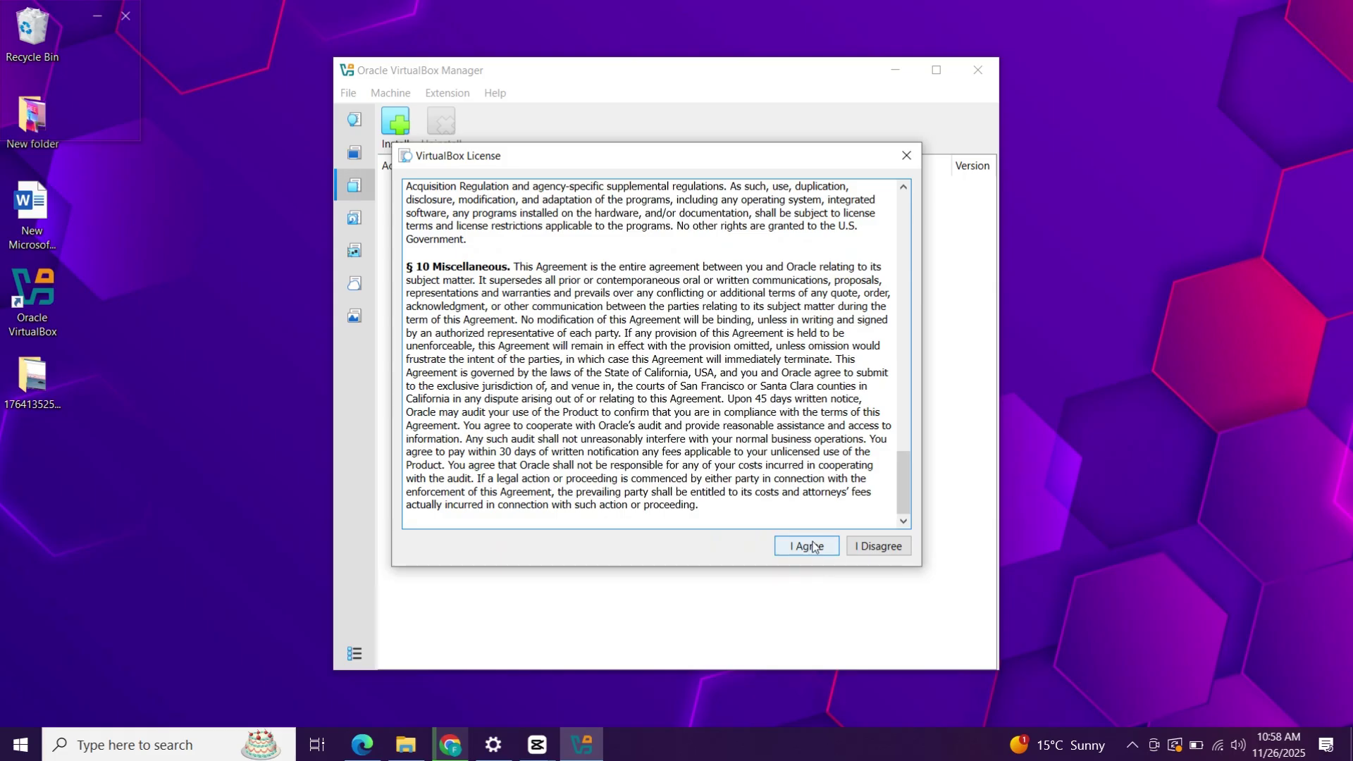
{"action": "left_click", "coordinate": [814, 547]}
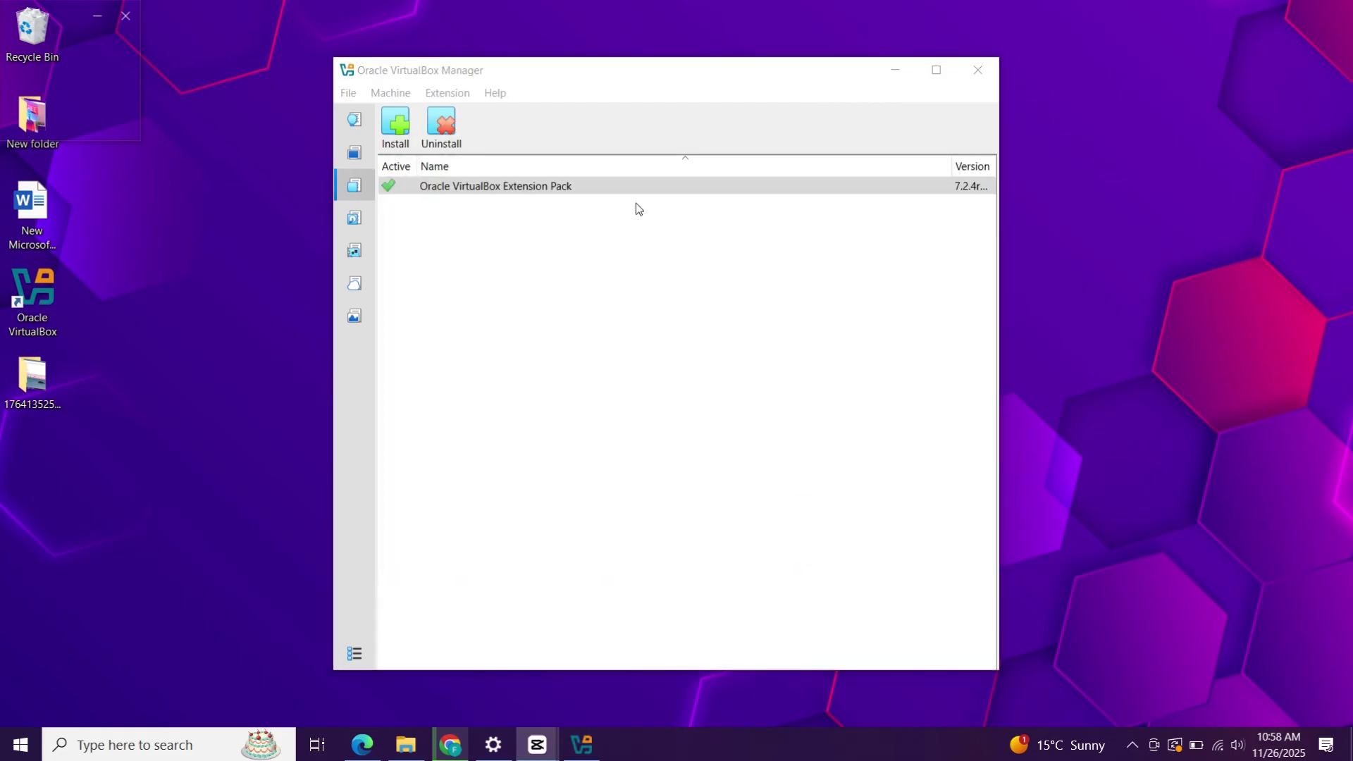
Step: In the Linux virtual machine's general feature settings, set both Shared Clipboard and Drag-and-Drop to Bidirectional
{"action": "left_click", "coordinate": [354, 152]}
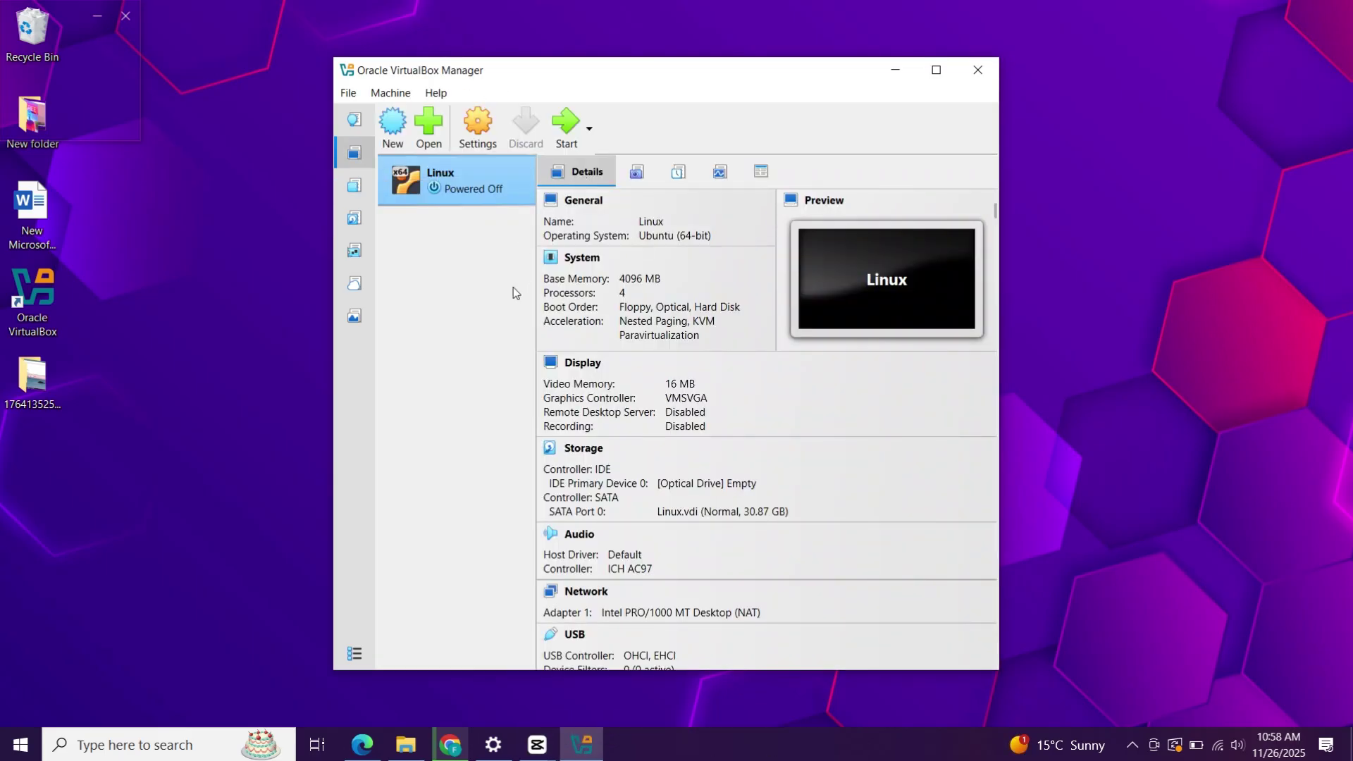
{"action": "left_click", "coordinate": [479, 137]}
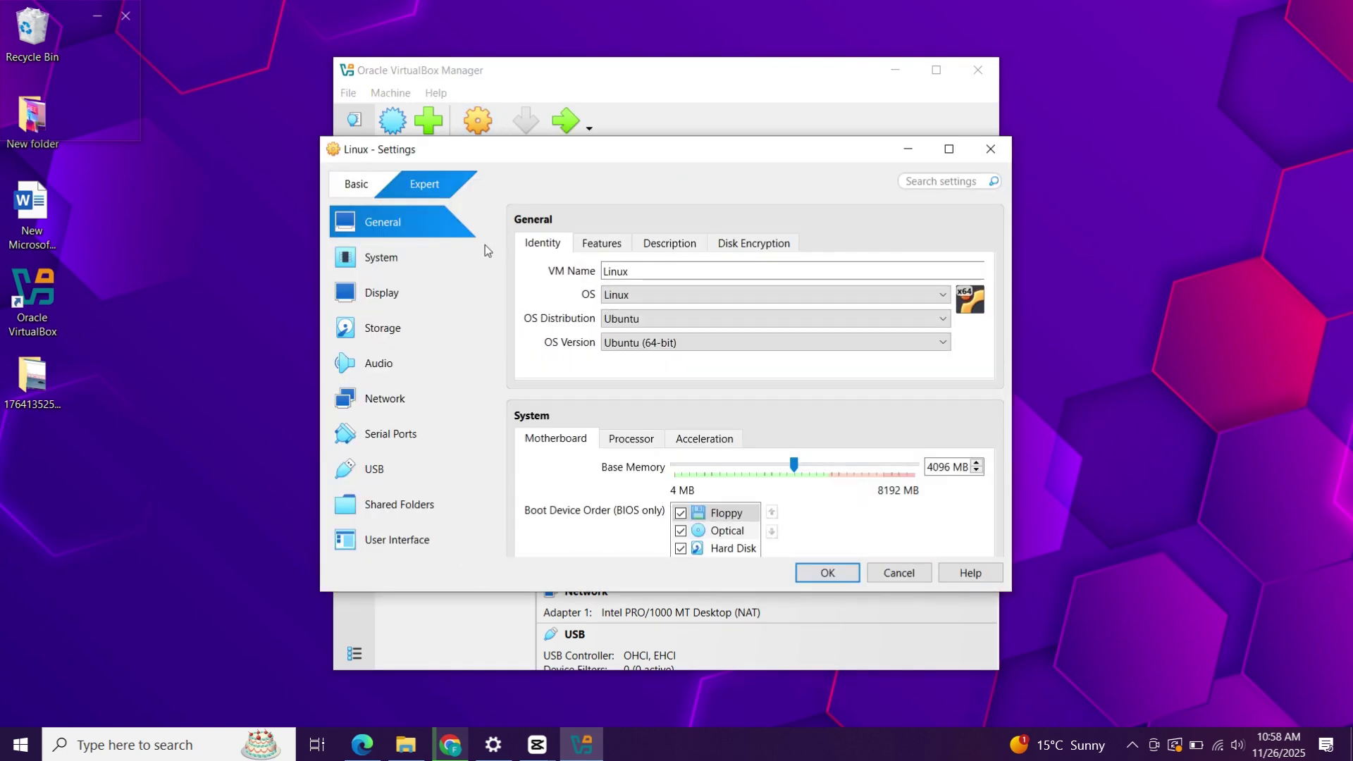
{"action": "left_click", "coordinate": [592, 244]}
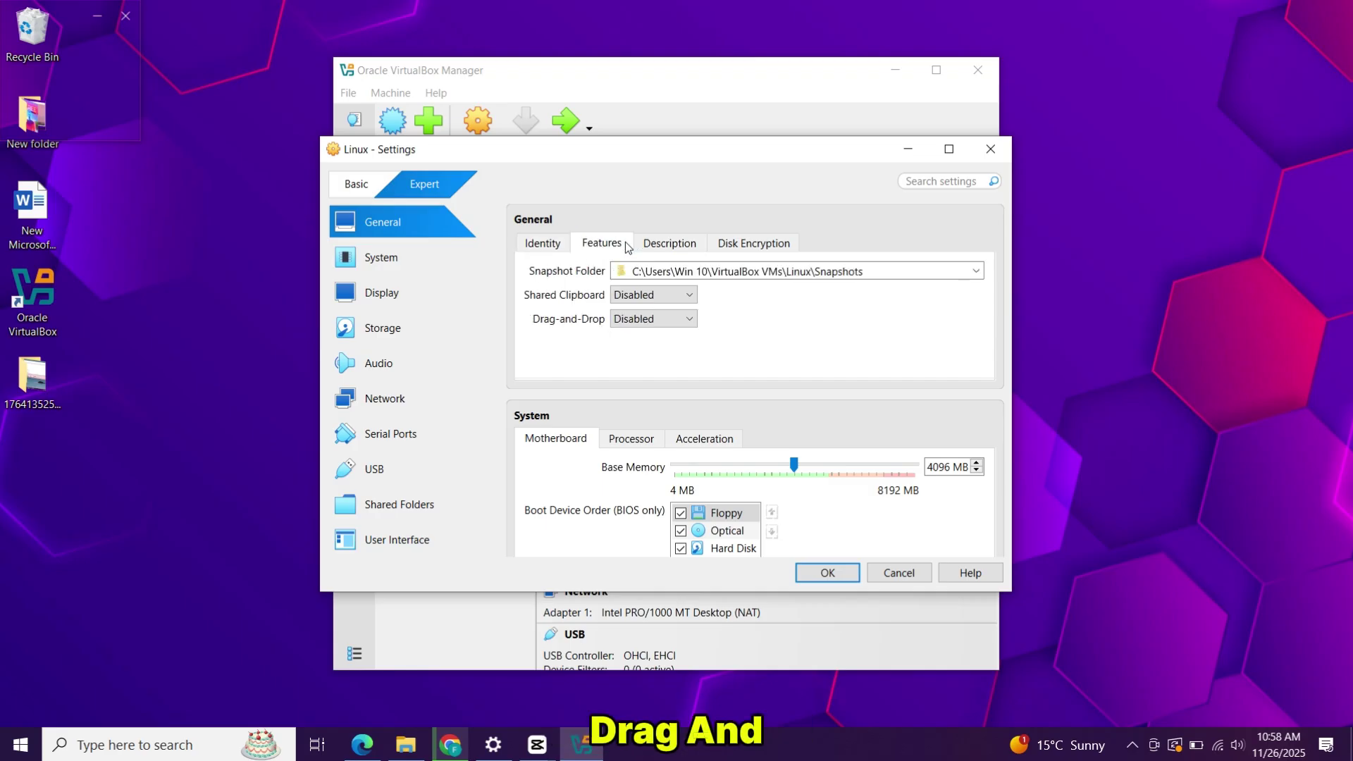
{"action": "left_click", "coordinate": [652, 295]}
{"action": "left_click", "coordinate": [651, 361]}
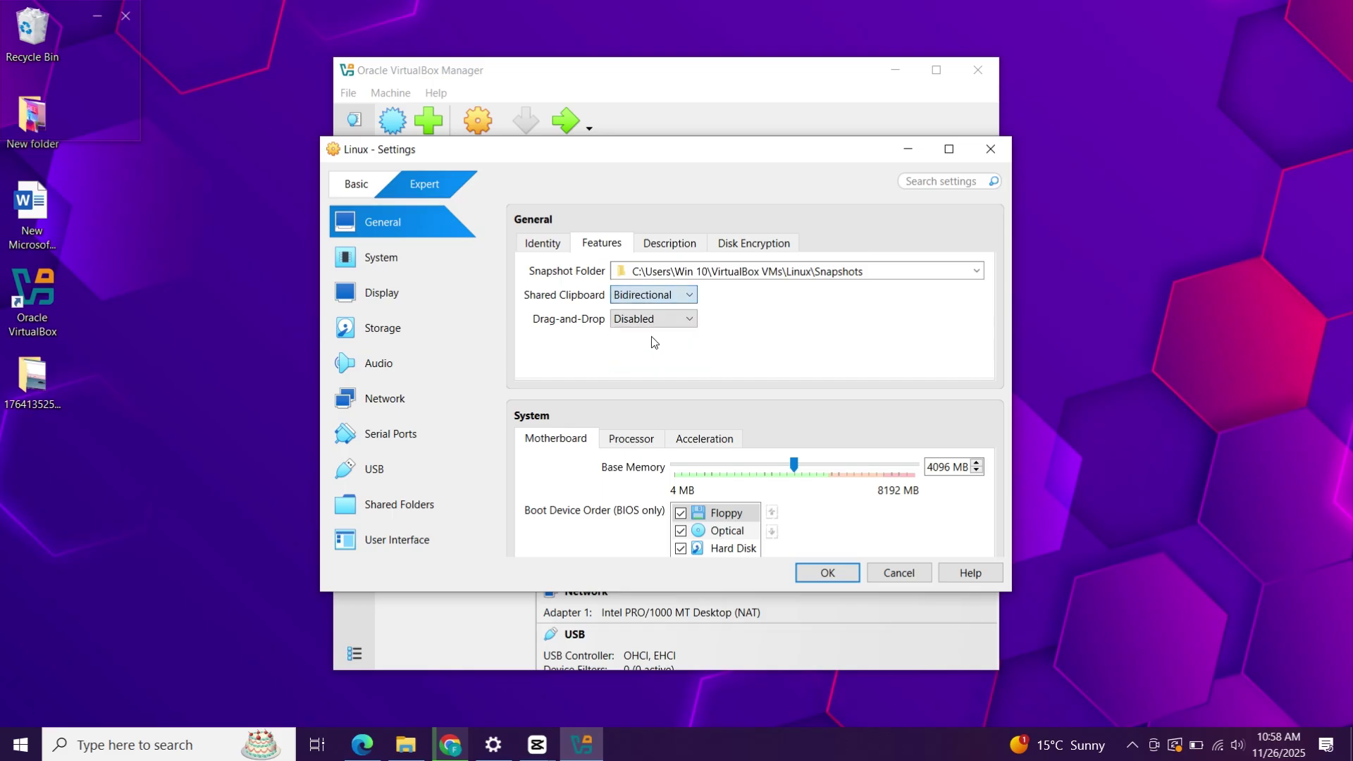
{"action": "left_click", "coordinate": [652, 320]}
{"action": "left_click", "coordinate": [659, 380]}
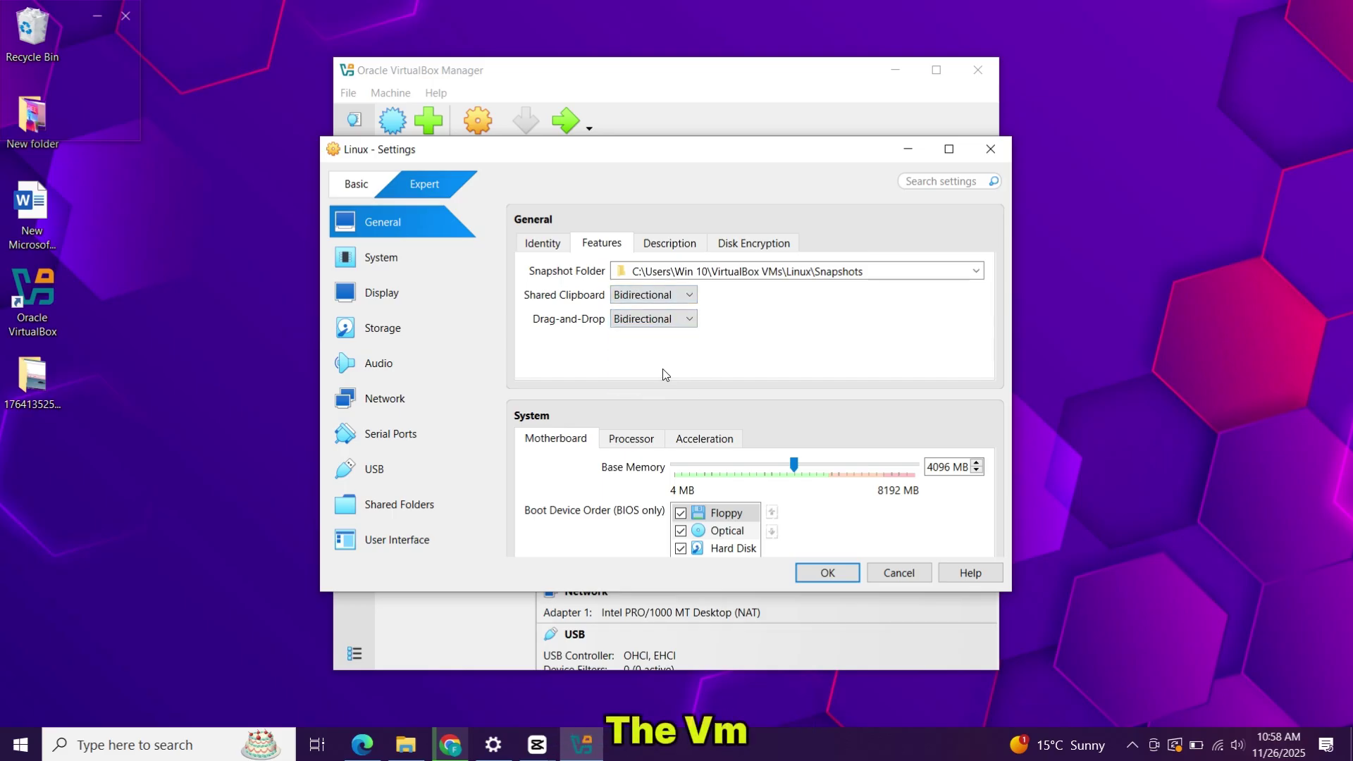
Step: Set the virtual machine's video memory to 128 MB and load linuxmint-22.2-cinnamon-64bit from Downloads into the empty IDE optical drive
{"action": "left_click", "coordinate": [383, 291]}
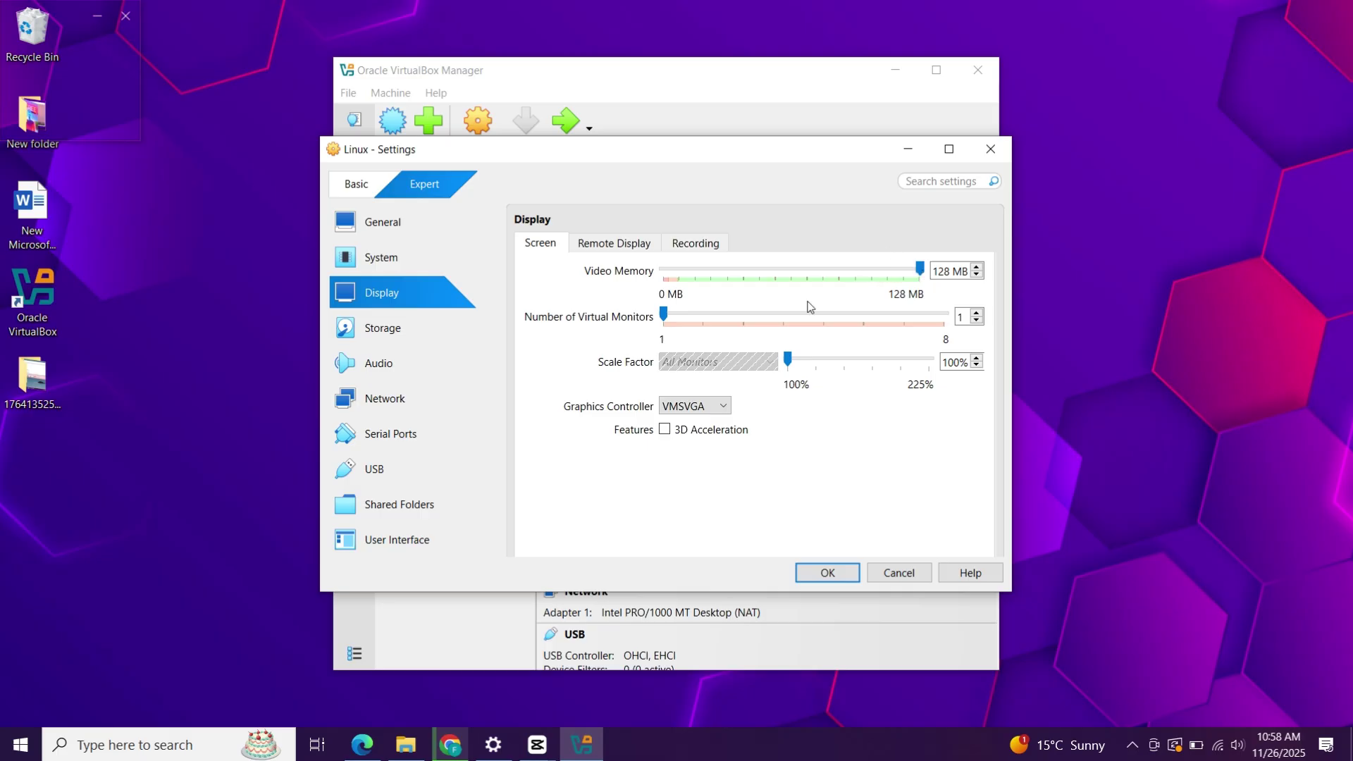
{"action": "left_click", "coordinate": [408, 336]}
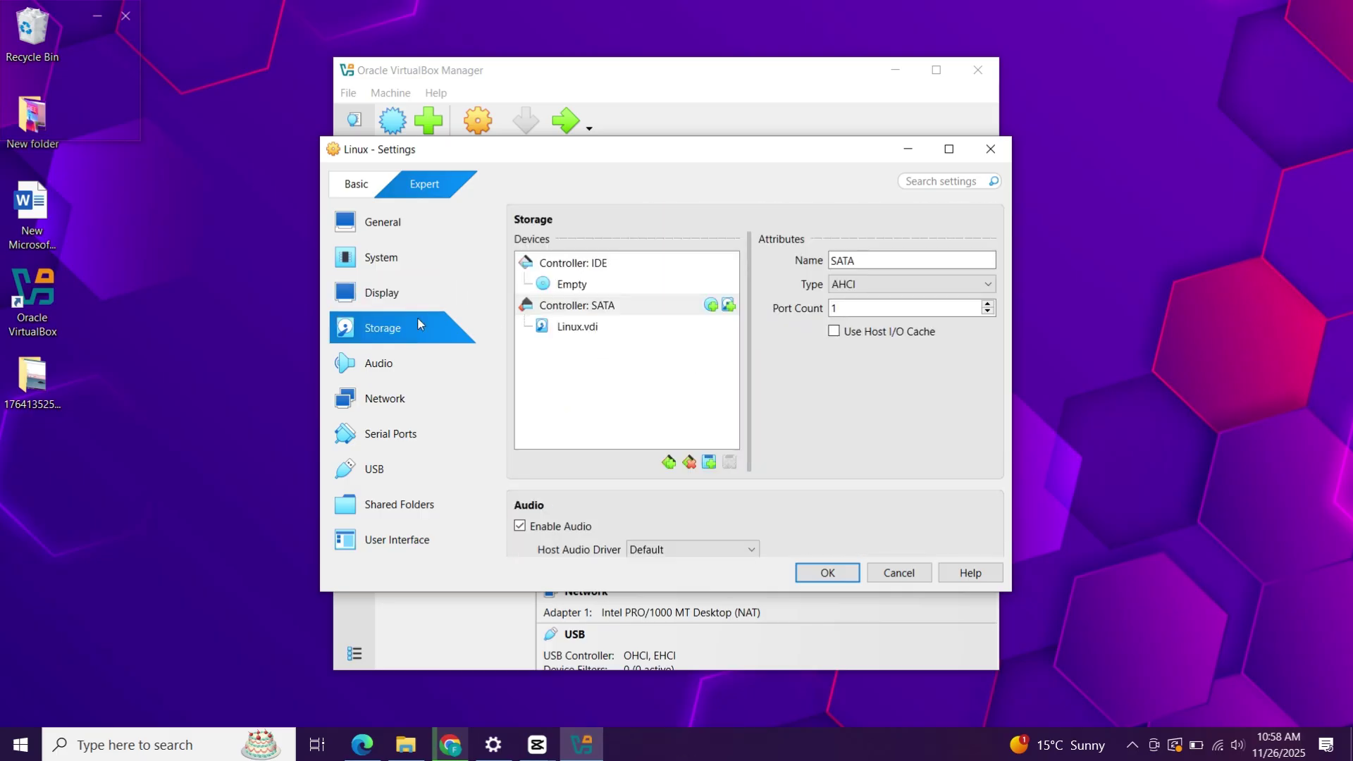
{"action": "left_click", "coordinate": [561, 286]}
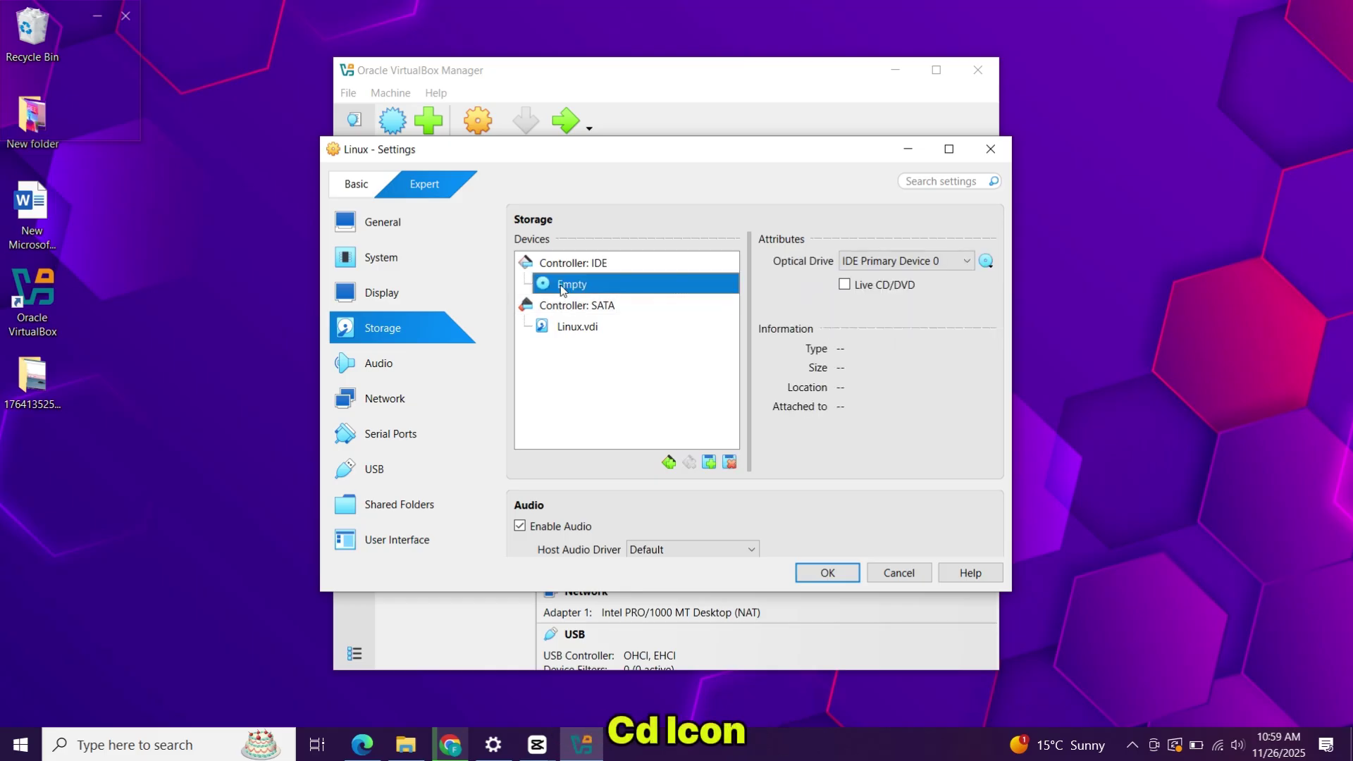
{"action": "left_click", "coordinate": [988, 261]}
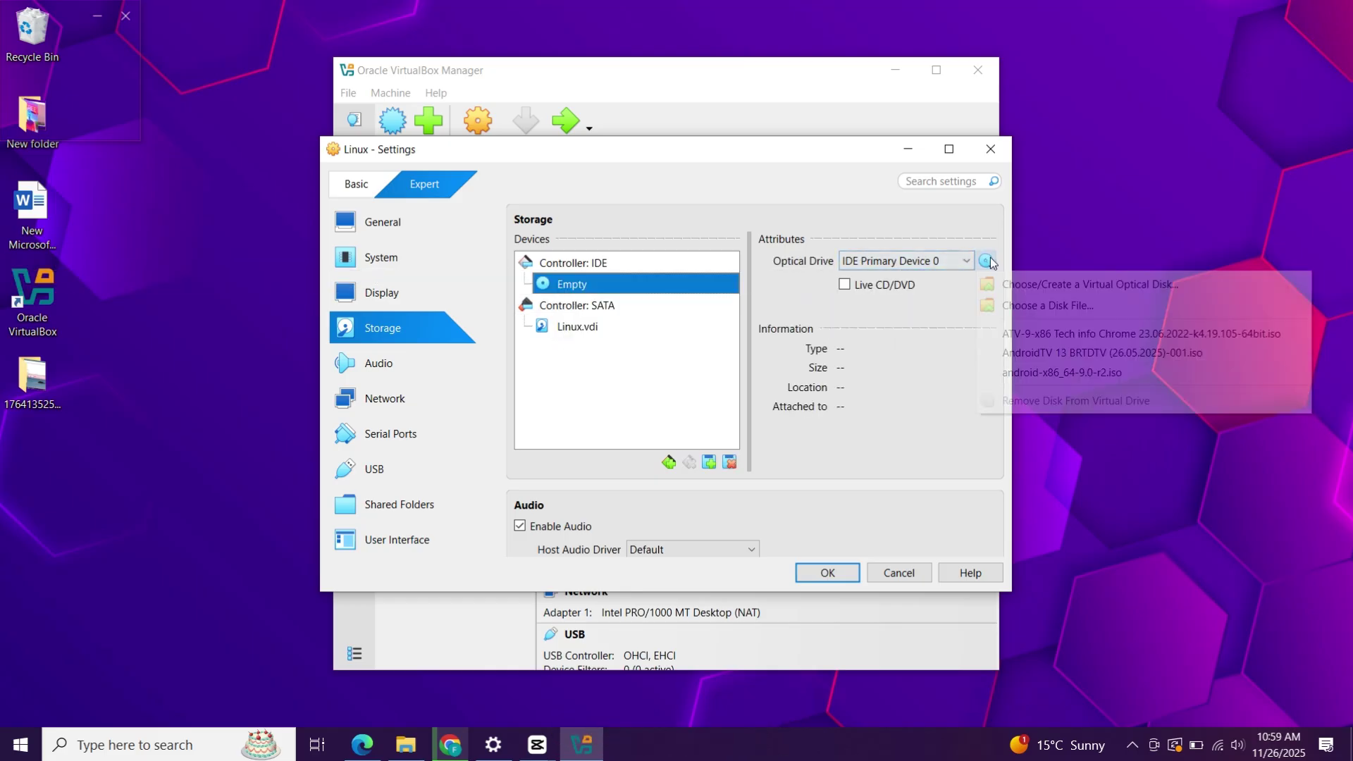
{"action": "left_click", "coordinate": [1011, 306]}
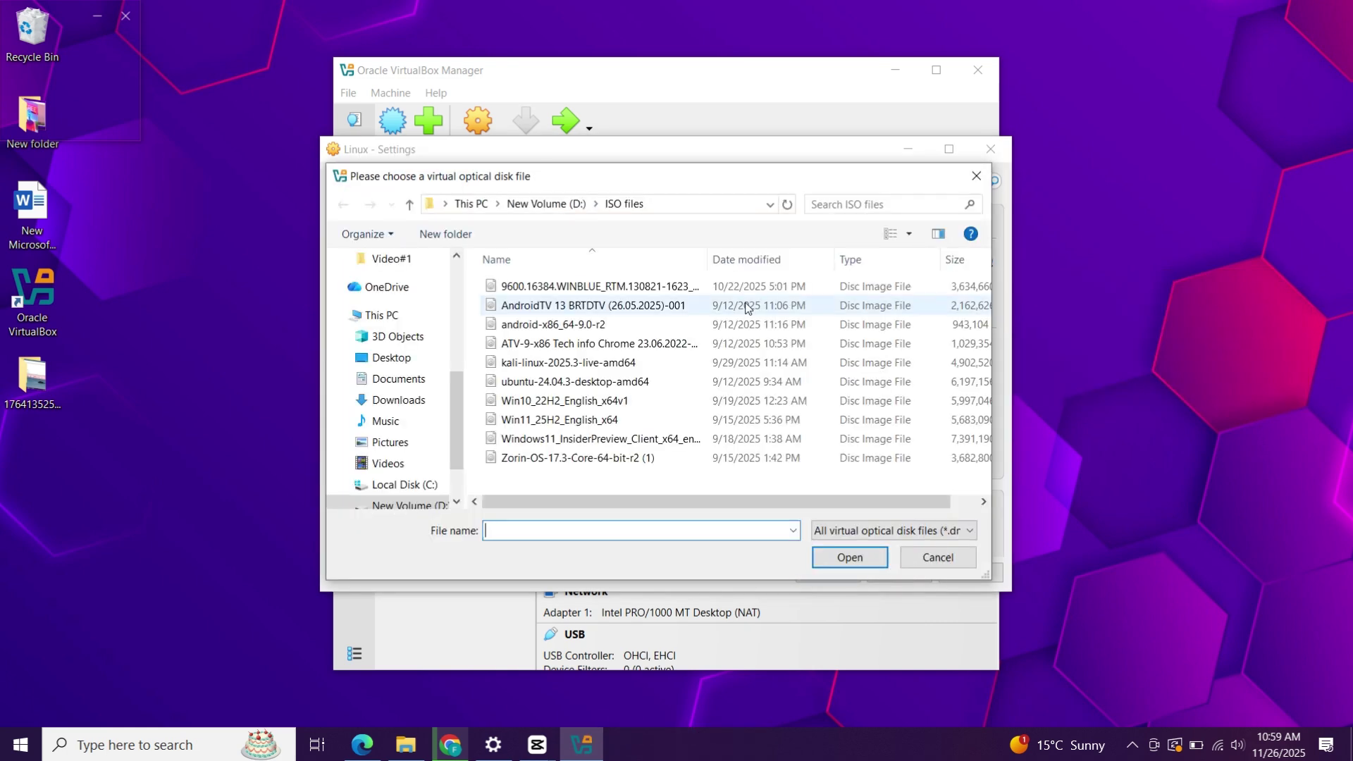
{"action": "scroll", "coordinate": [394, 317], "scroll_direction": "up", "scroll_amount": 3}
{"action": "left_click", "coordinate": [381, 259]}
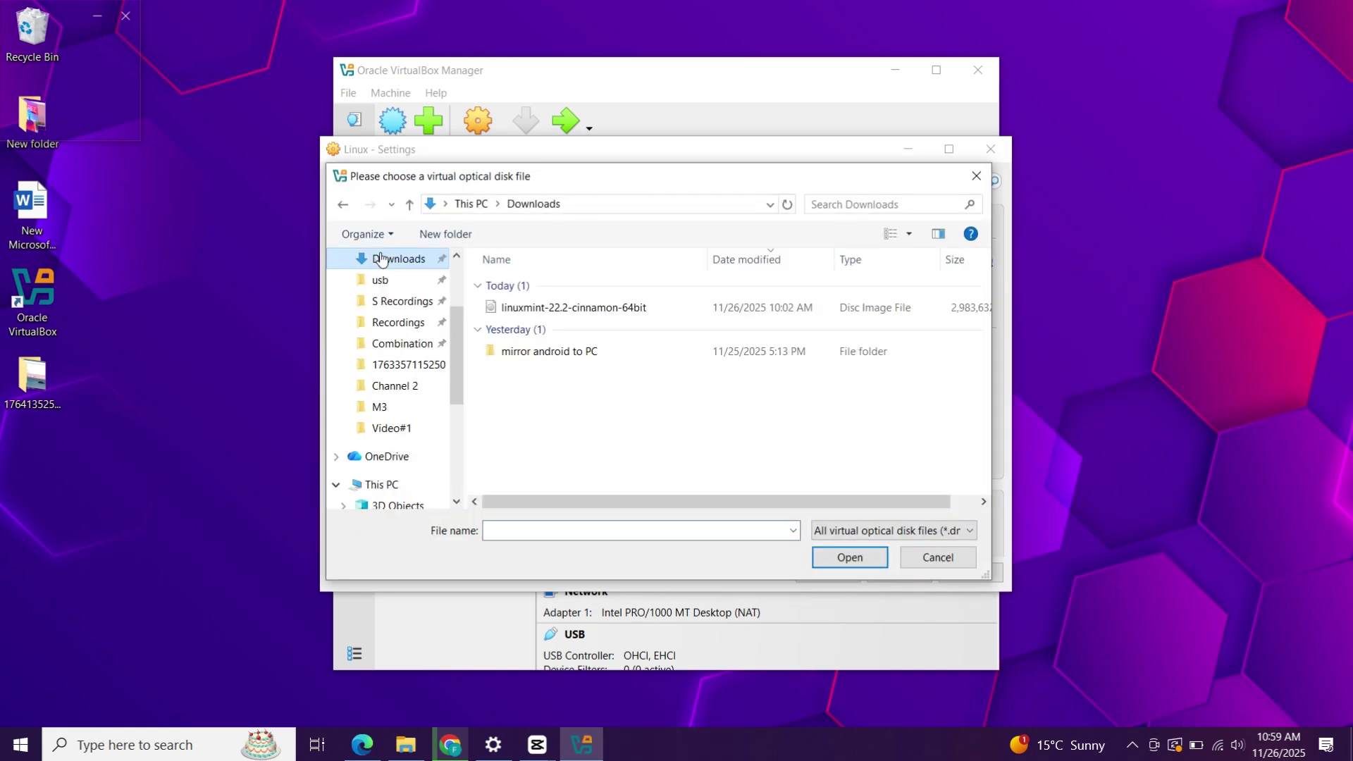
{"action": "left_click", "coordinate": [563, 310]}
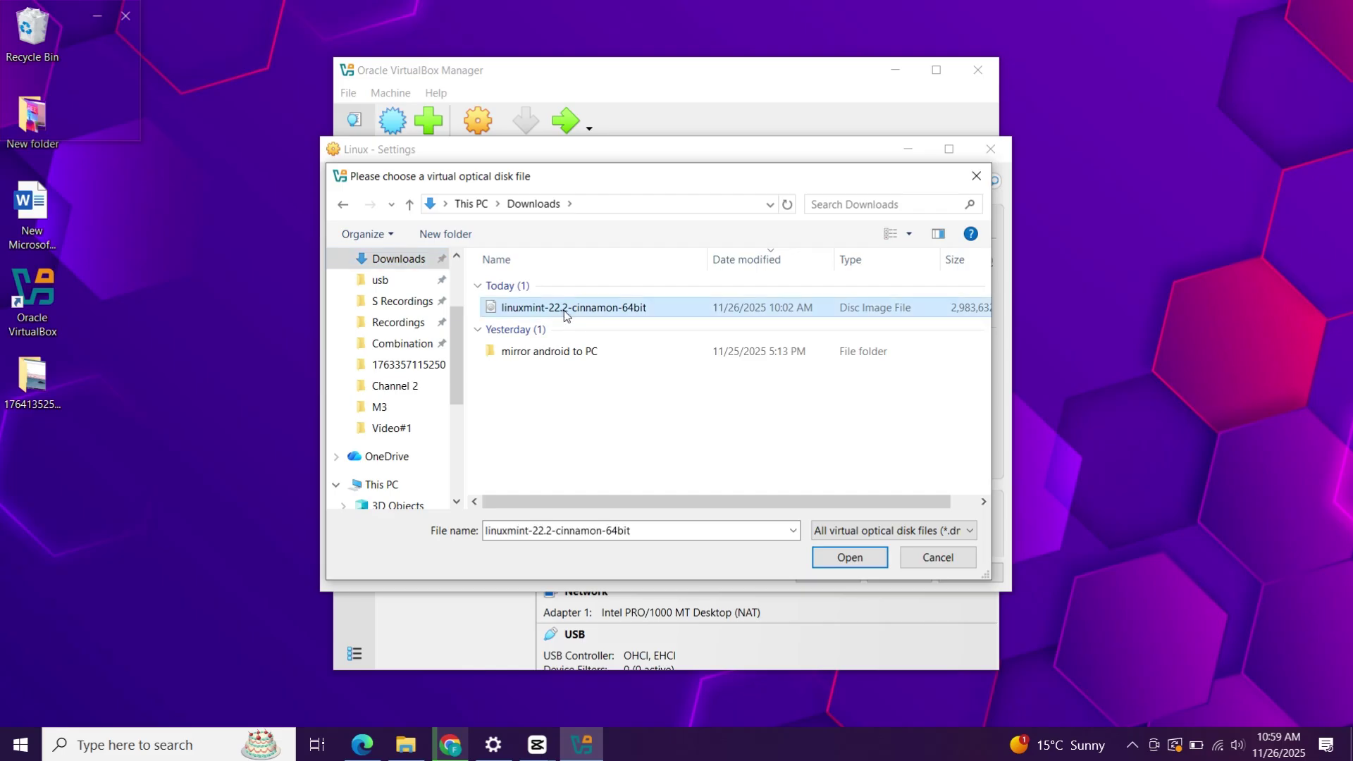
{"action": "left_click", "coordinate": [836, 561]}
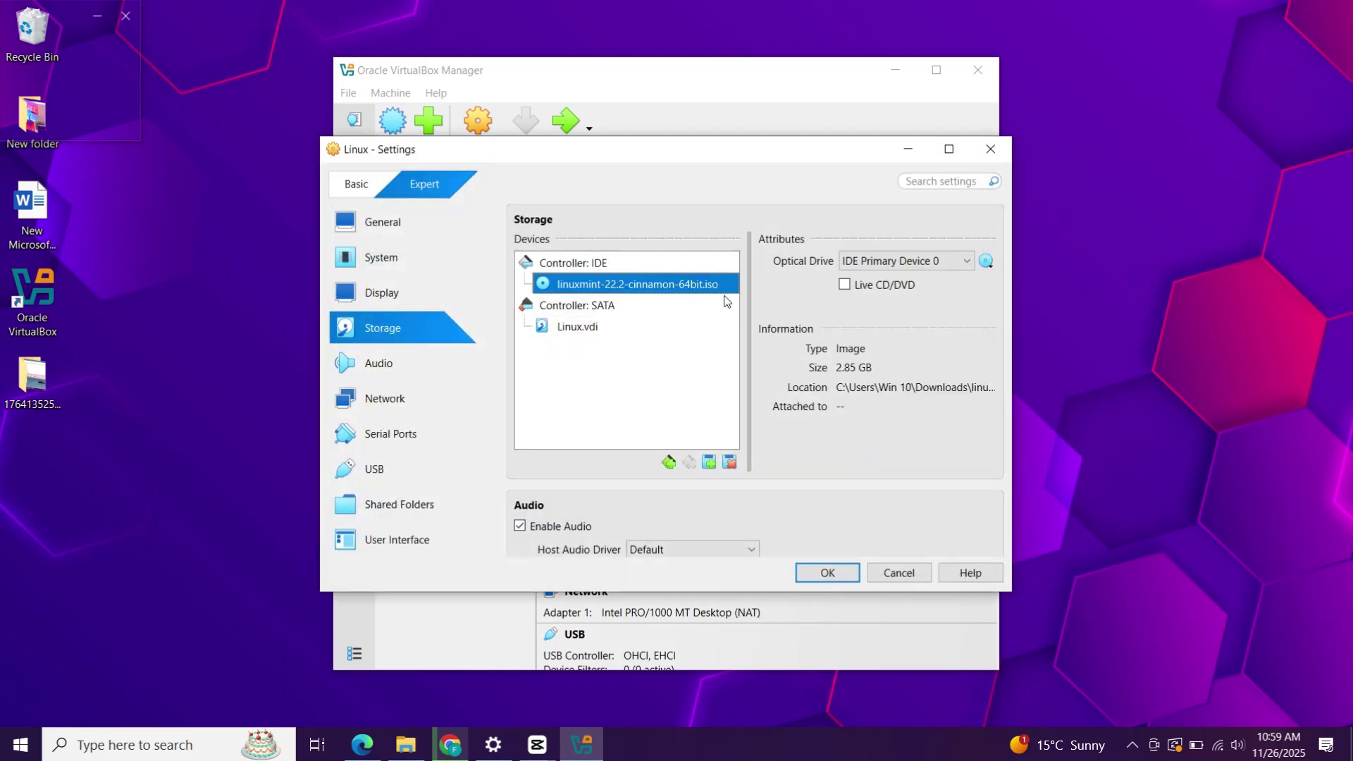
Step: Attach network Adapter 1 to Bridged Adapter and save the virtual machine's settings
{"action": "left_click", "coordinate": [415, 408]}
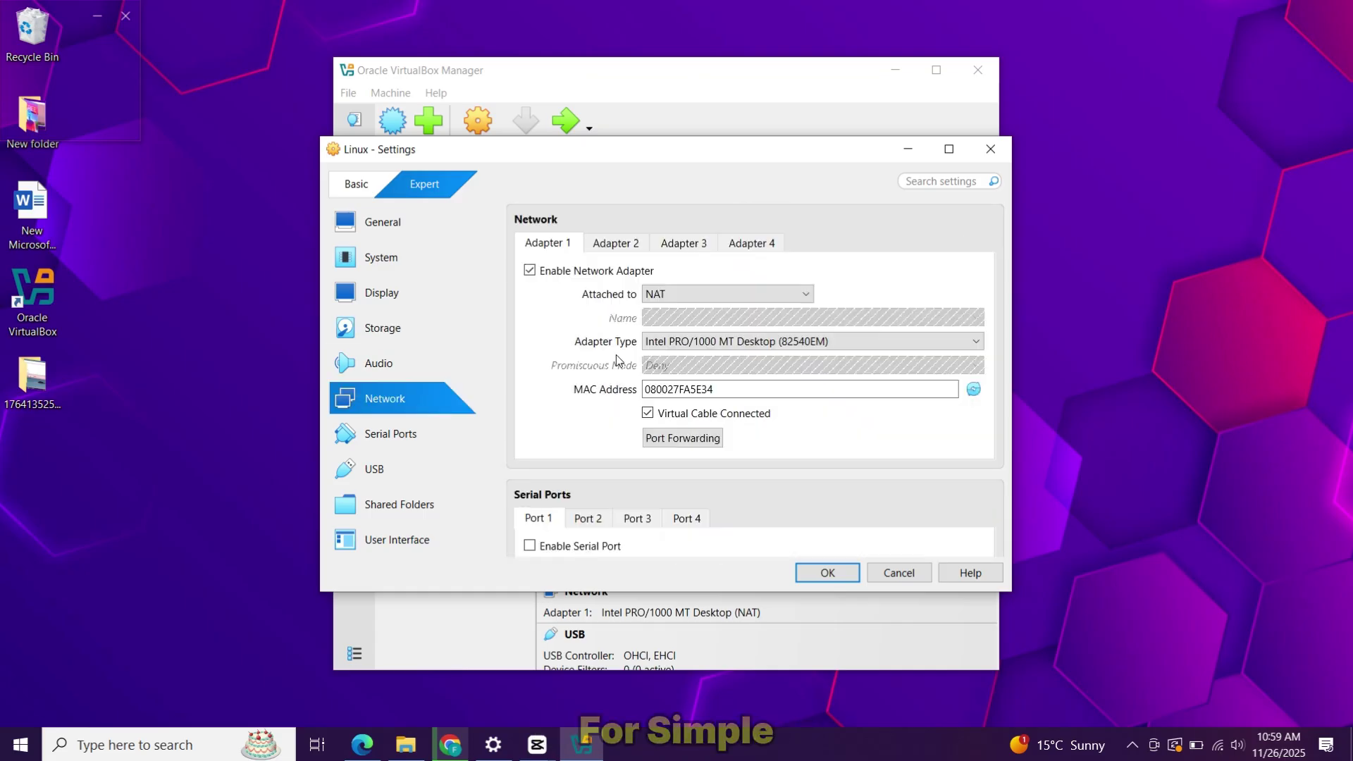
{"action": "left_click", "coordinate": [682, 293]}
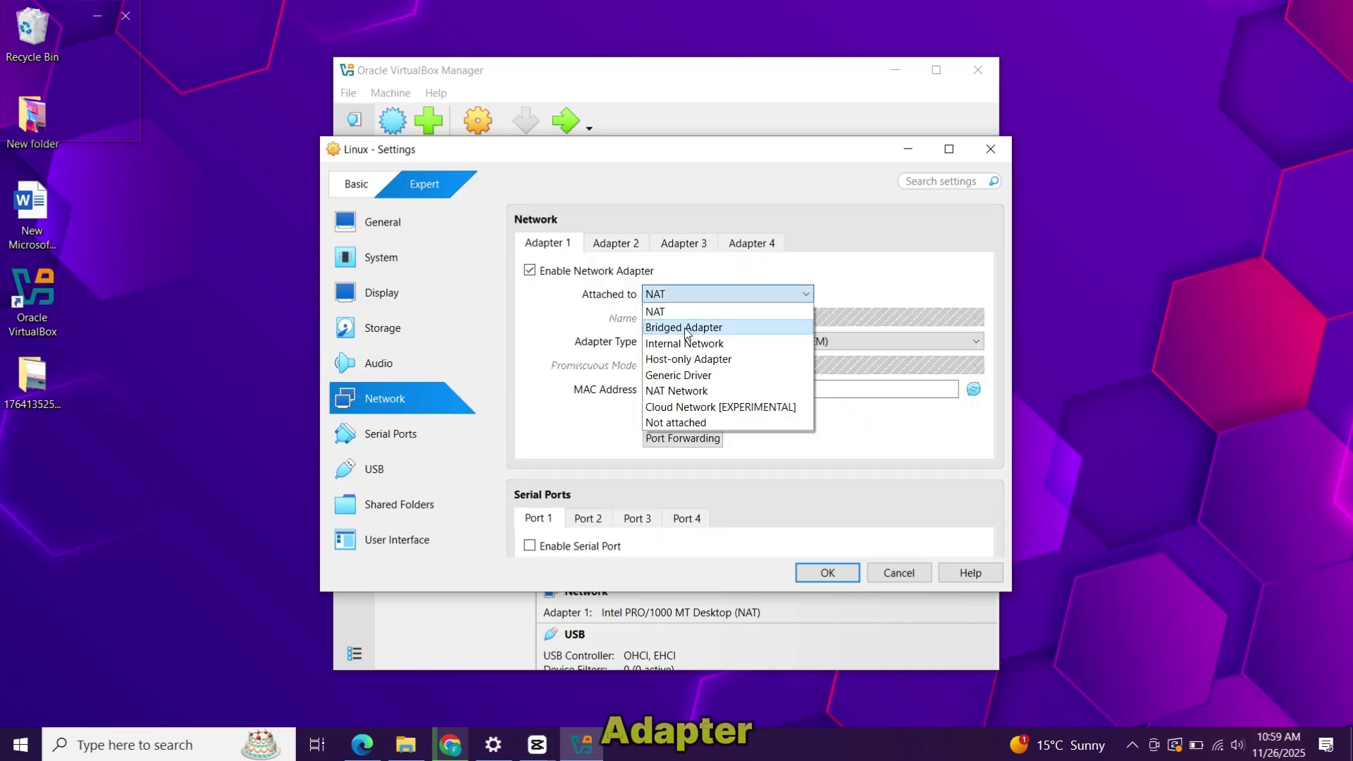
{"action": "left_click", "coordinate": [706, 323]}
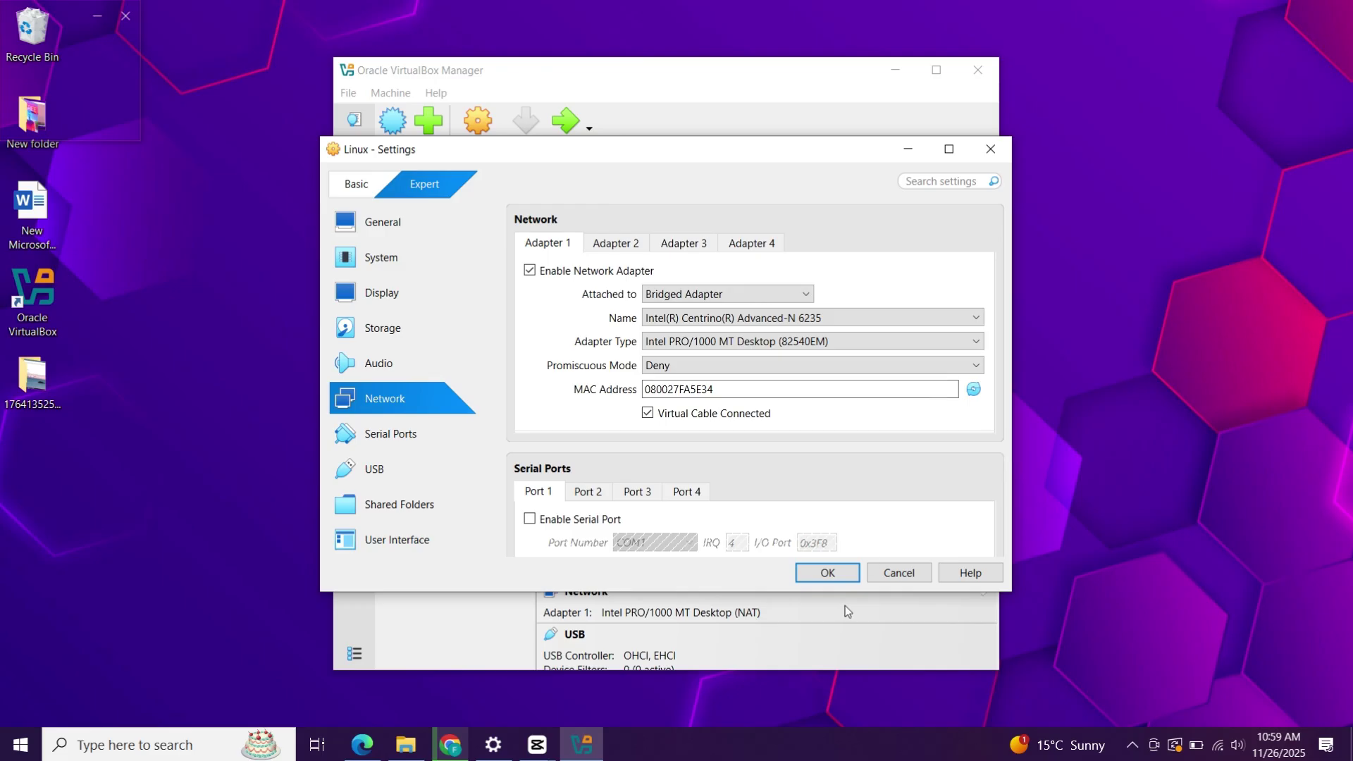
{"action": "left_click", "coordinate": [839, 579]}
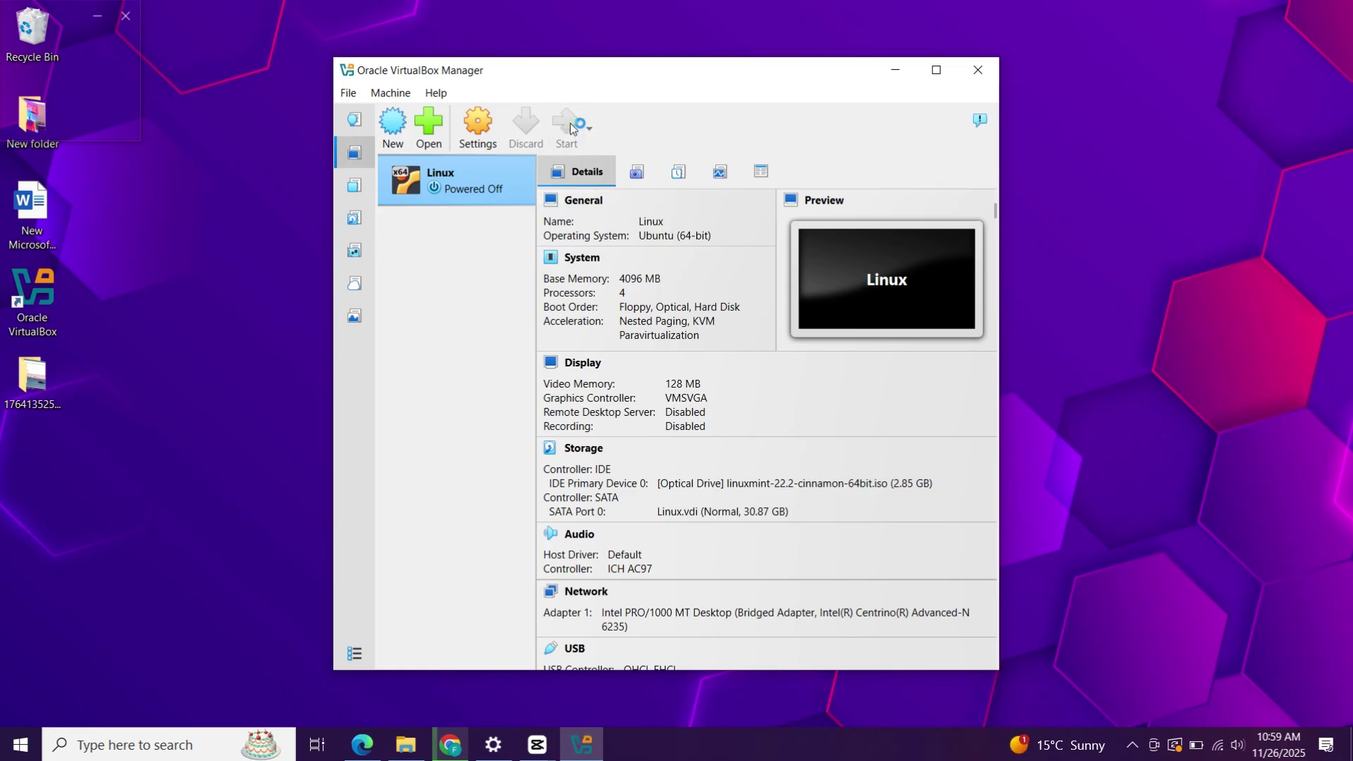
Step: Start the Linux virtual machine and maximize its window, with the VirtualBox Manager minimized
{"action": "left_click", "coordinate": [569, 124]}
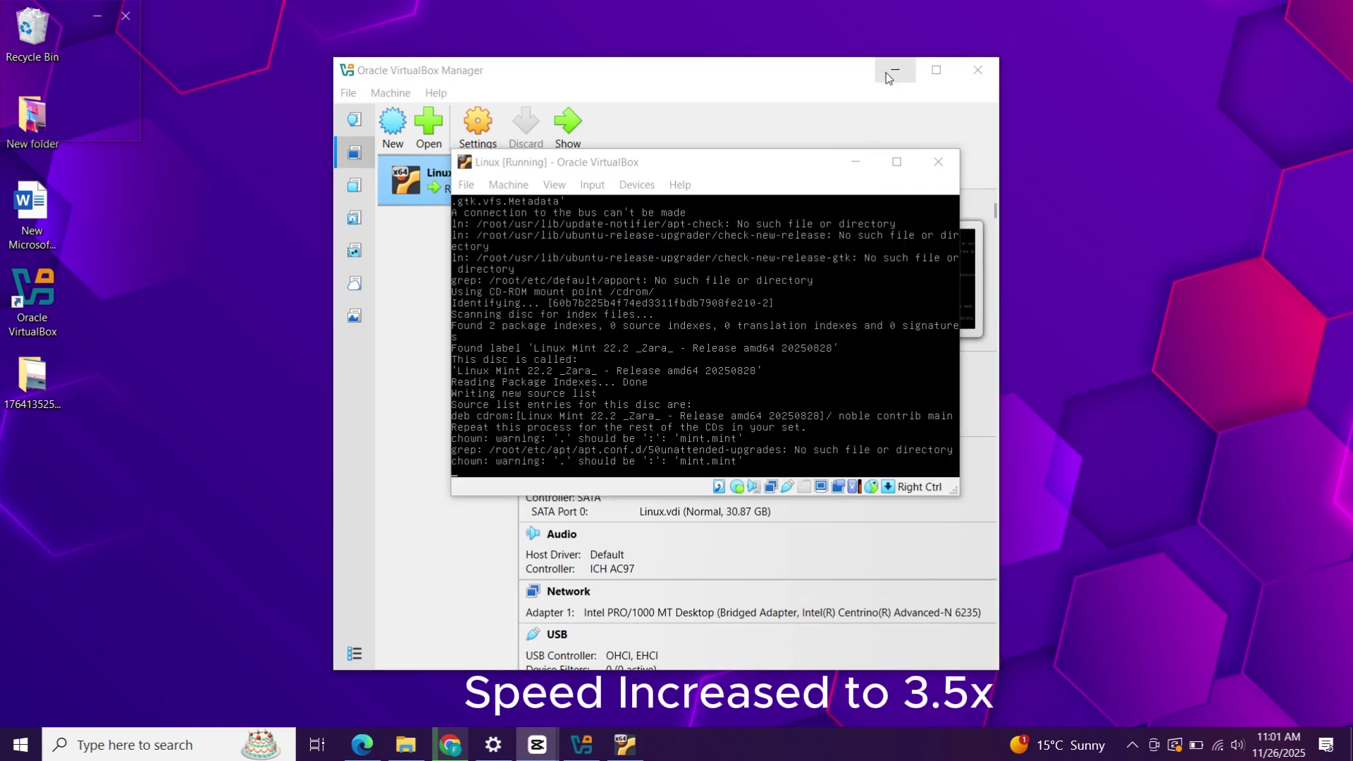
{"action": "left_click", "coordinate": [893, 72]}
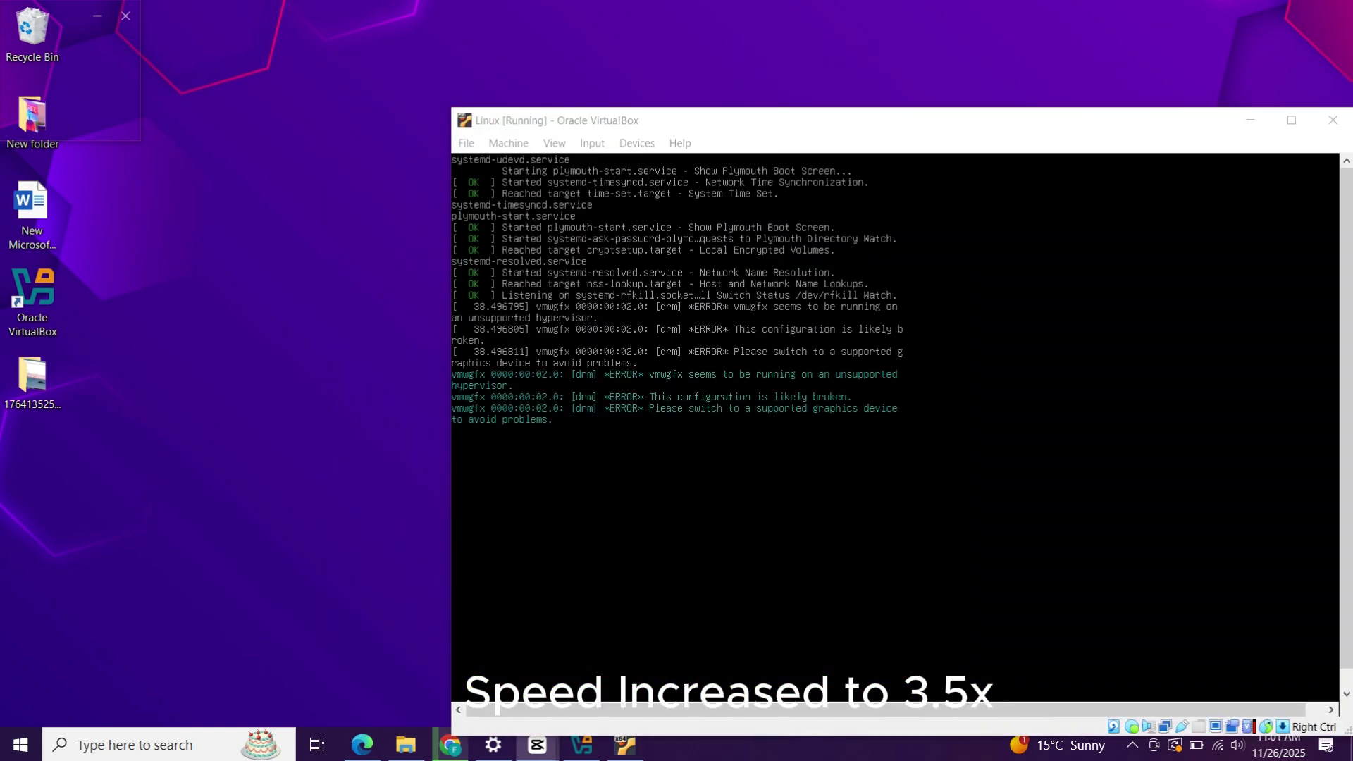
{"action": "left_click_drag", "start_coordinate": [1090, 122], "coordinate": [902, 55]}
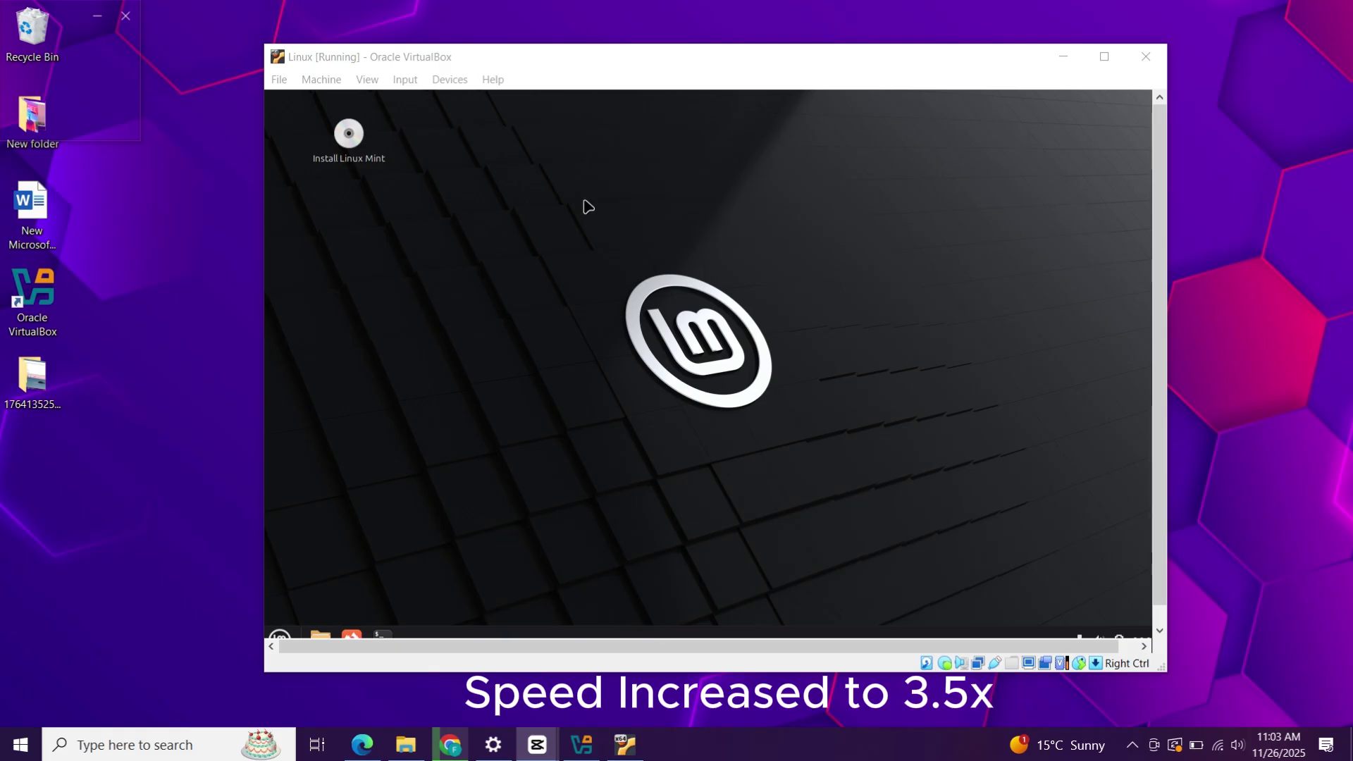
{"action": "double_click", "coordinate": [888, 50]}
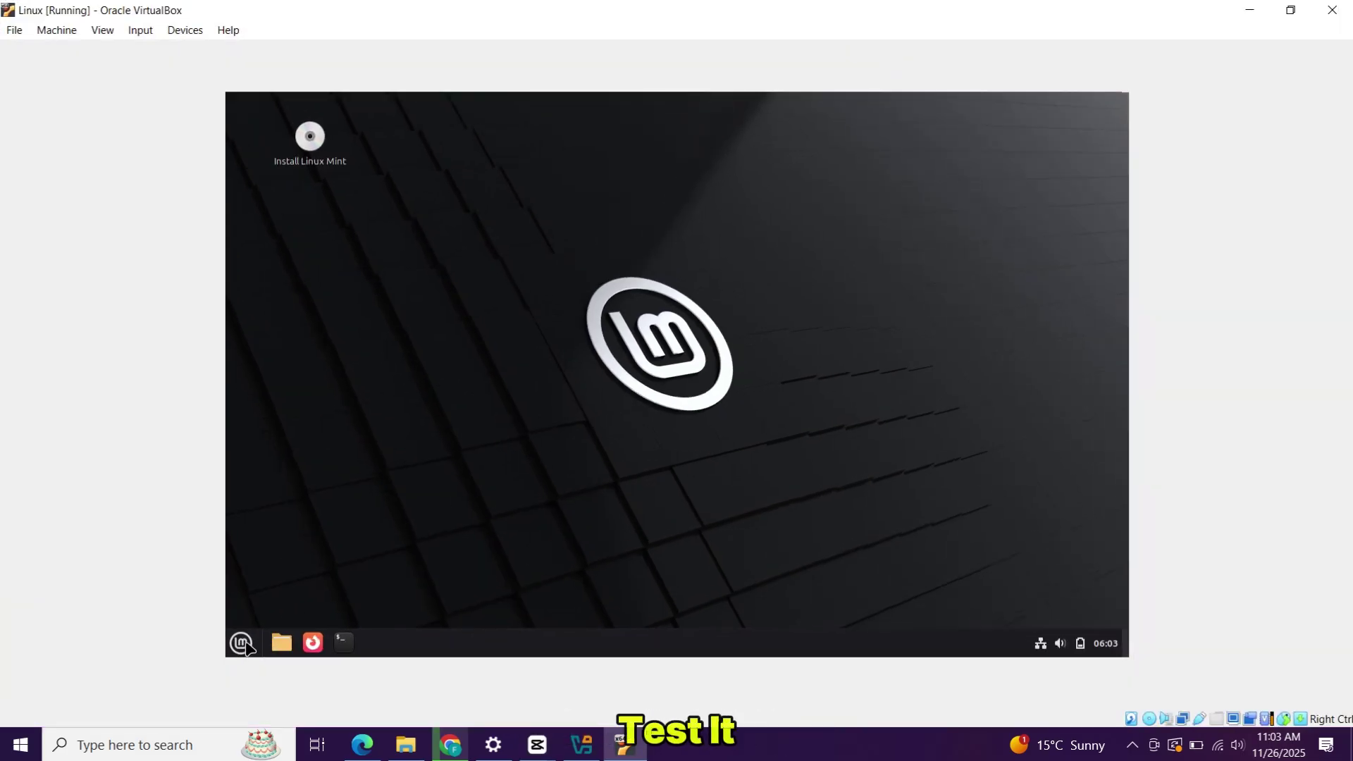
{"action": "left_click", "coordinate": [244, 643]}
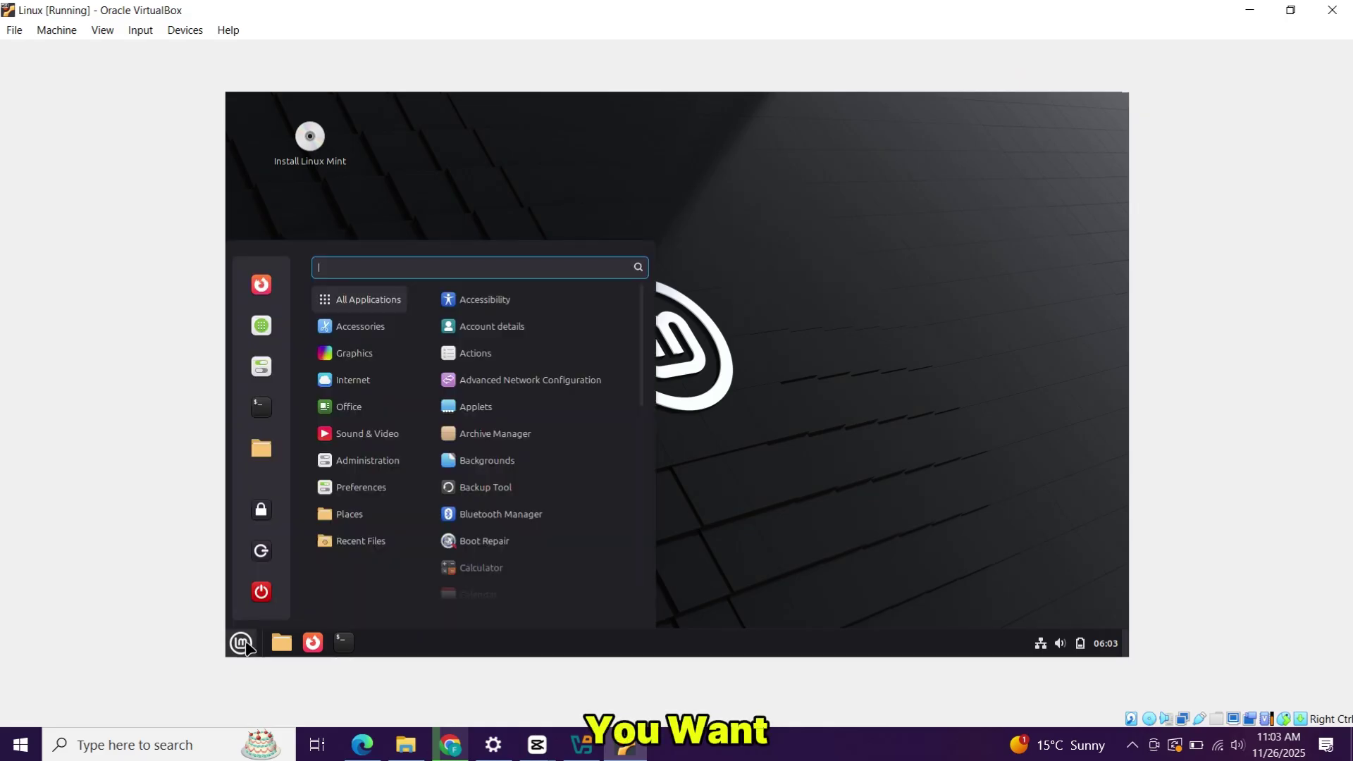
{"action": "left_click", "coordinate": [666, 489]}
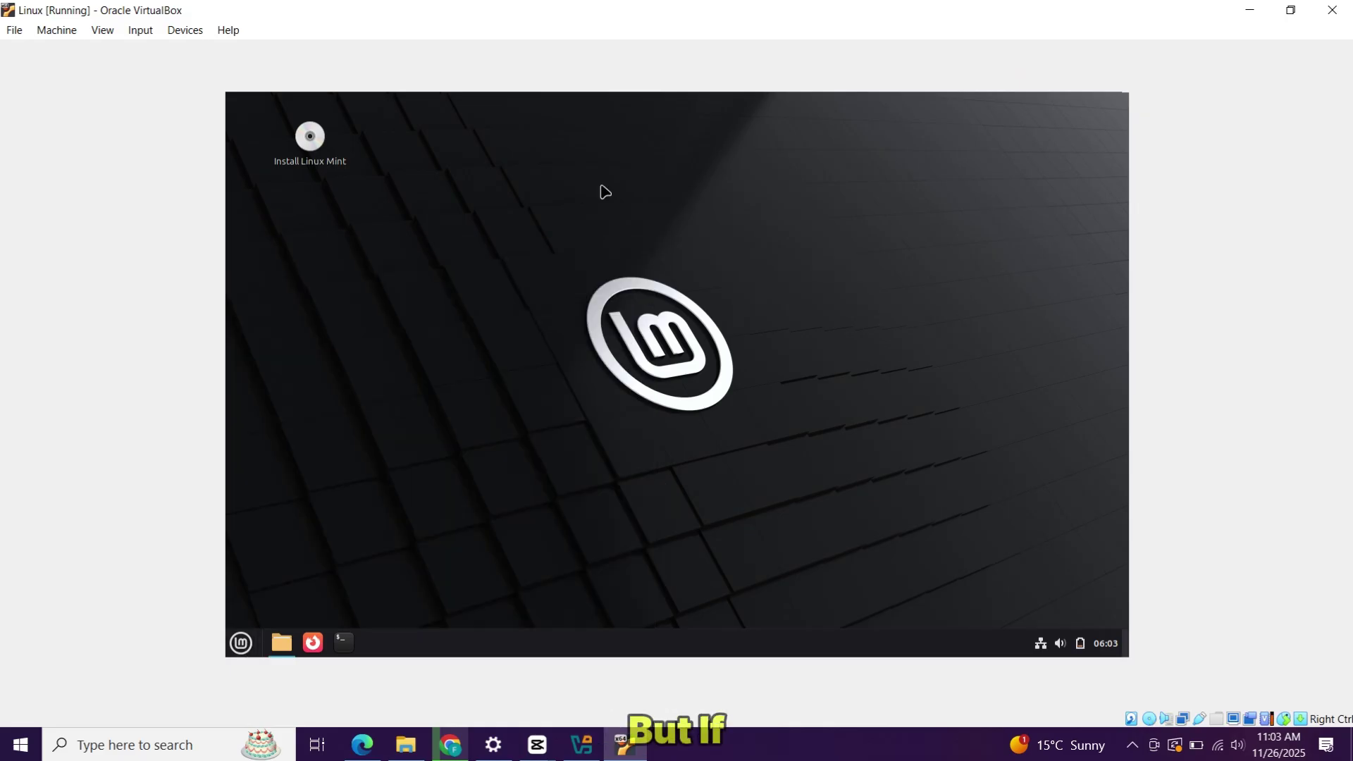
Step: Launch the Linux Mint installer from the live desktop and accept English as the language with the English (US) keyboard layout
{"action": "left_click", "coordinate": [311, 139]}
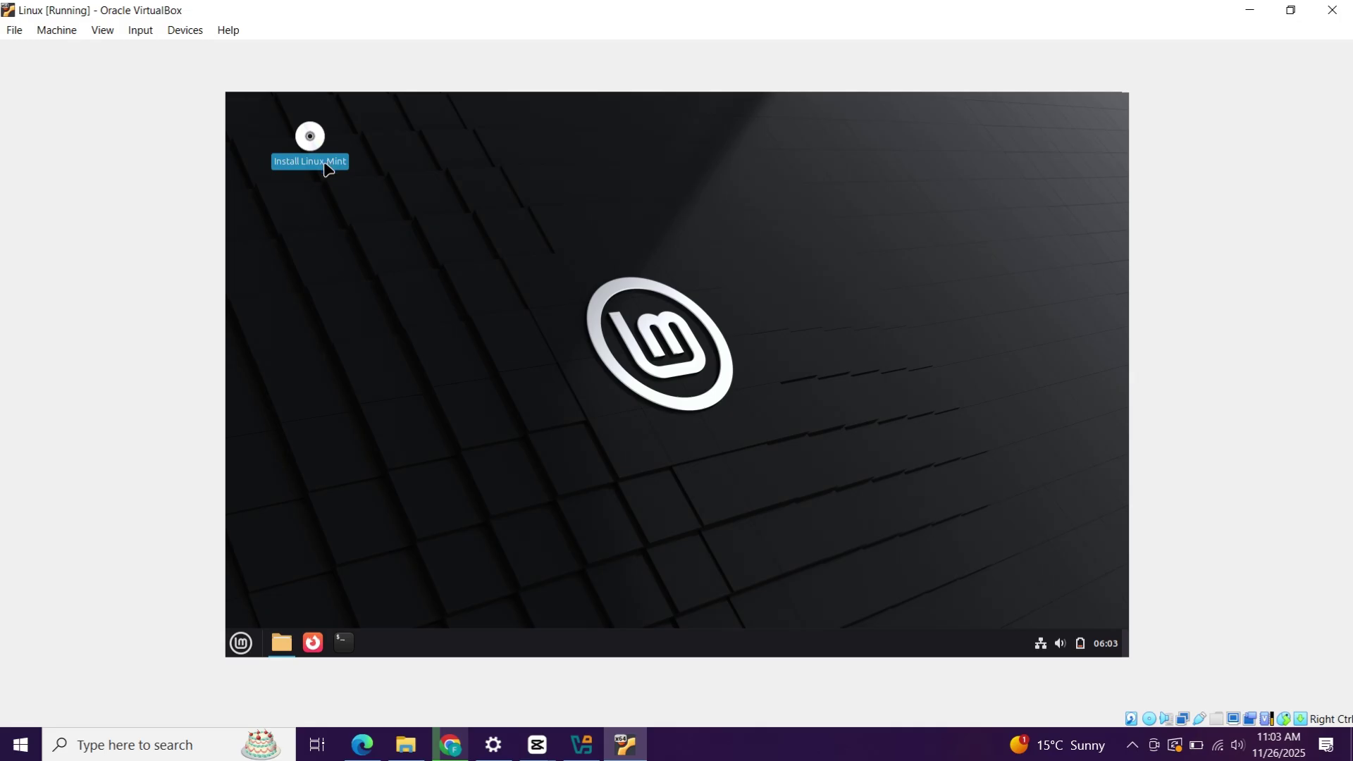
{"action": "double_click", "coordinate": [310, 139]}
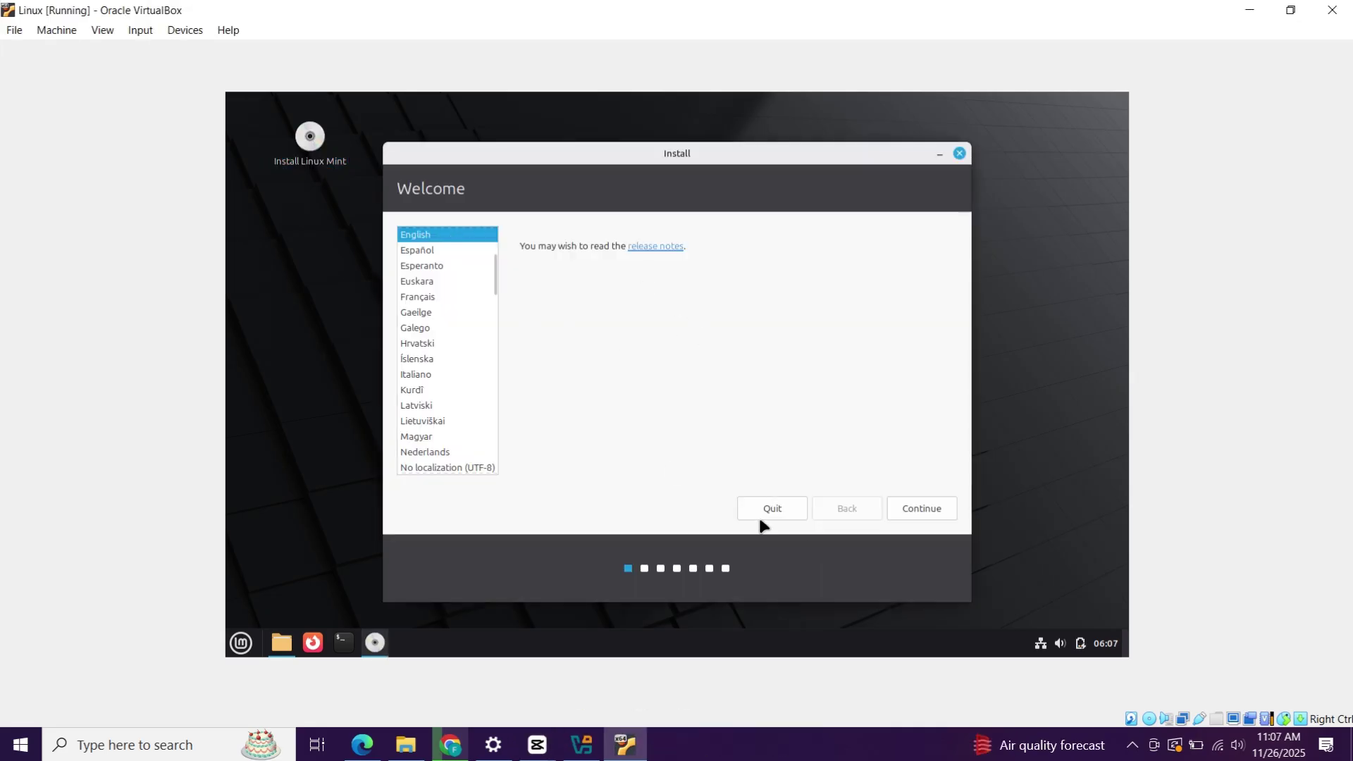
{"action": "left_click", "coordinate": [945, 518]}
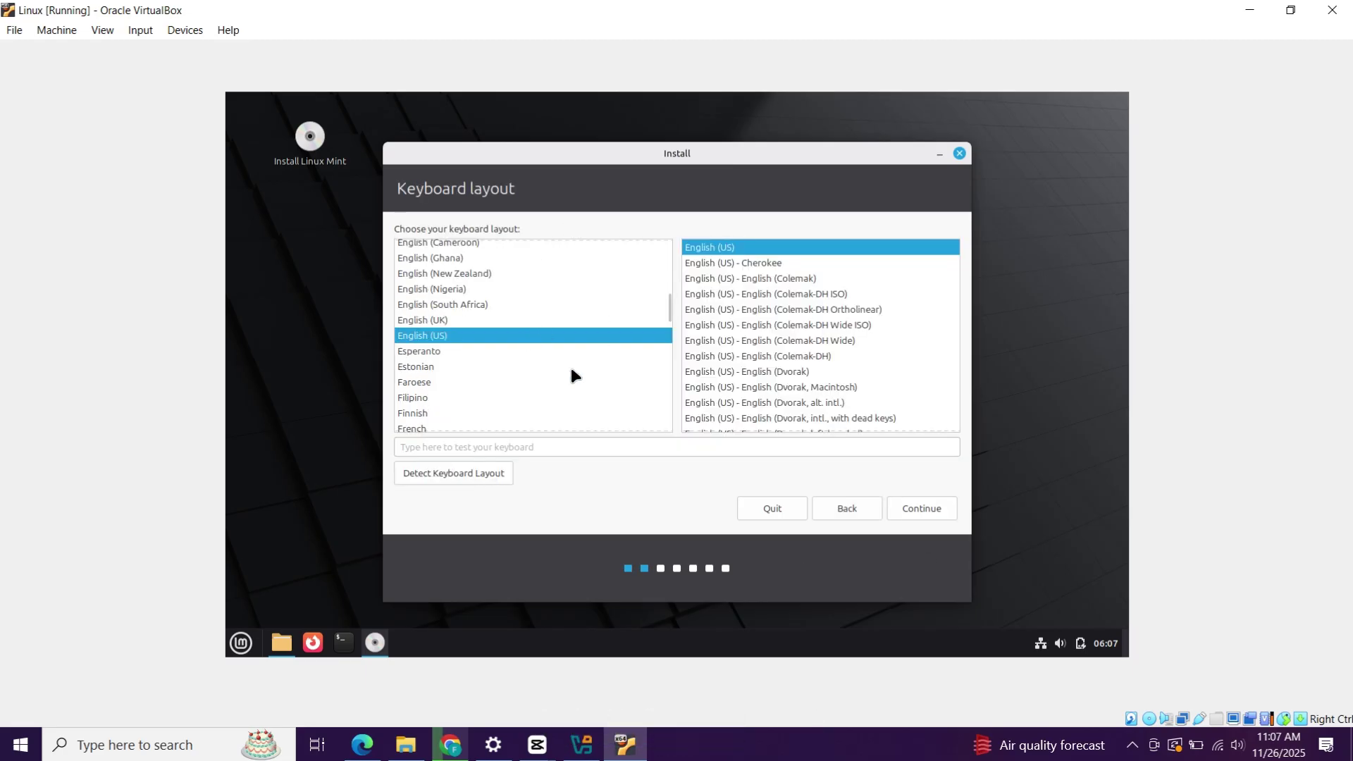
{"action": "left_click", "coordinate": [922, 509]}
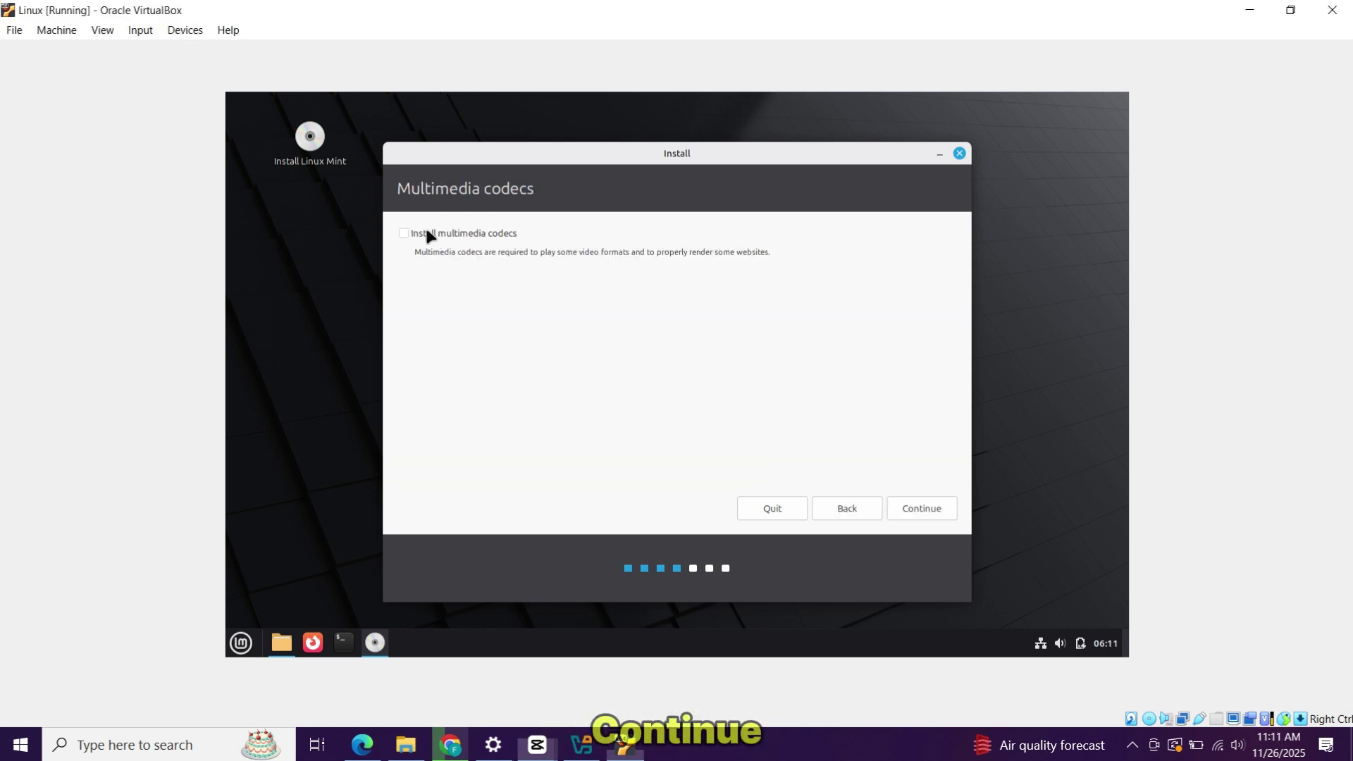
Step: Include multimedia codecs, then start the installation with Erase disk and install Linux Mint, accepting the partition changes
{"action": "left_click", "coordinate": [428, 235]}
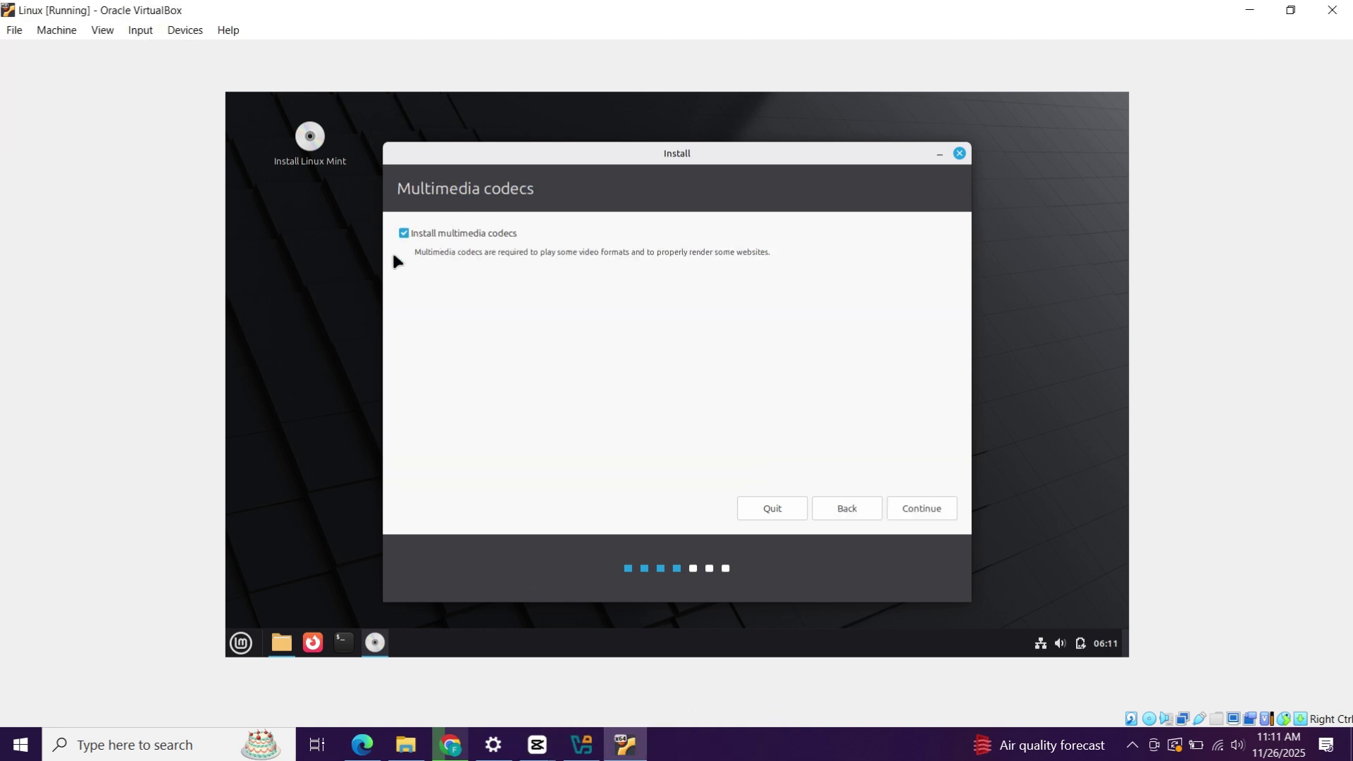
{"action": "left_click", "coordinate": [922, 509]}
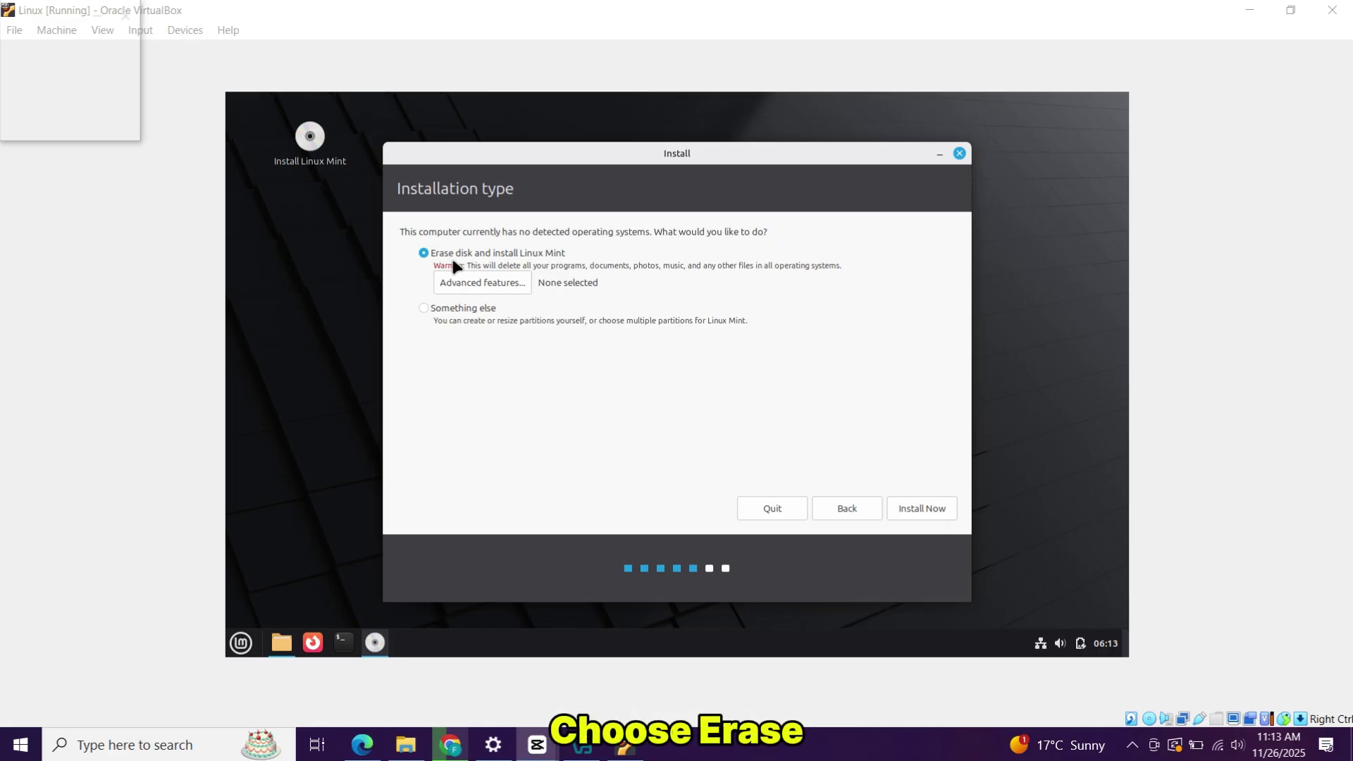
{"action": "left_click", "coordinate": [922, 509]}
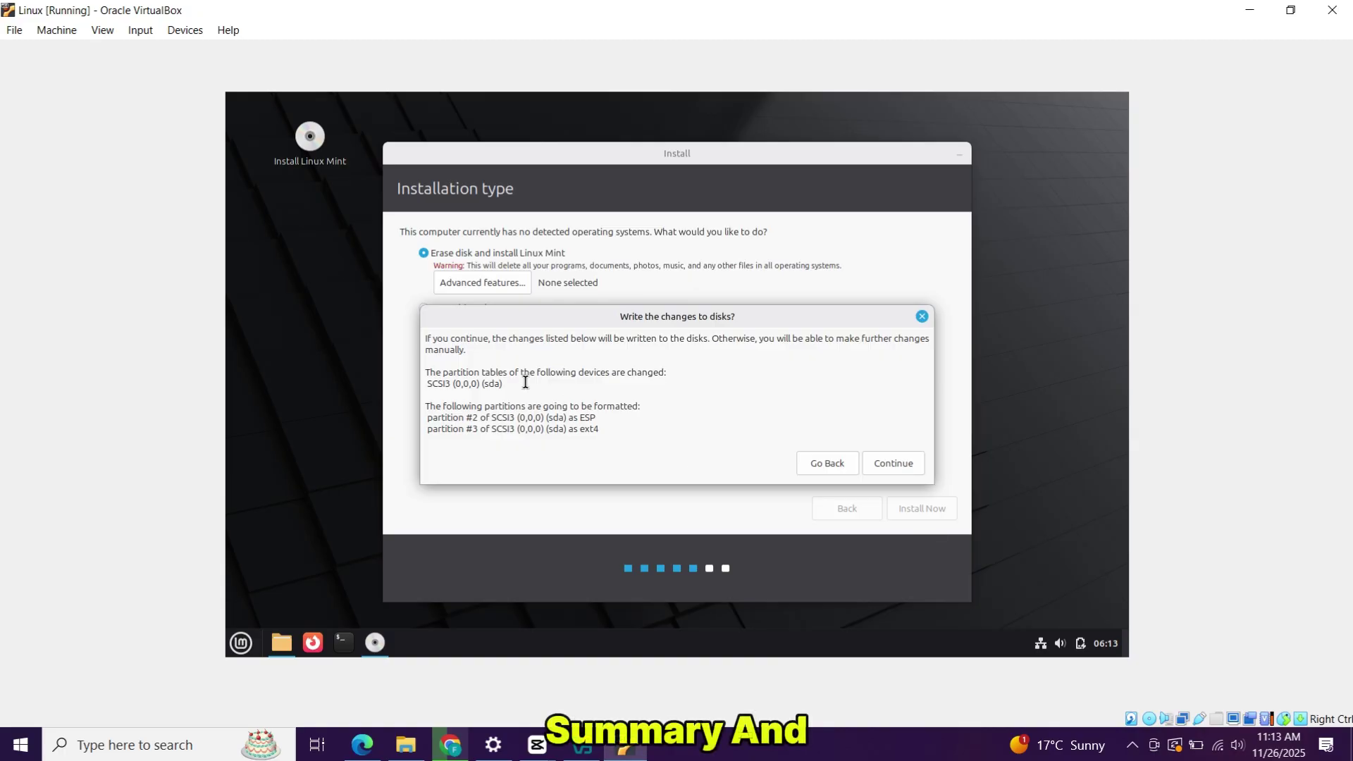
{"action": "left_click", "coordinate": [896, 463]}
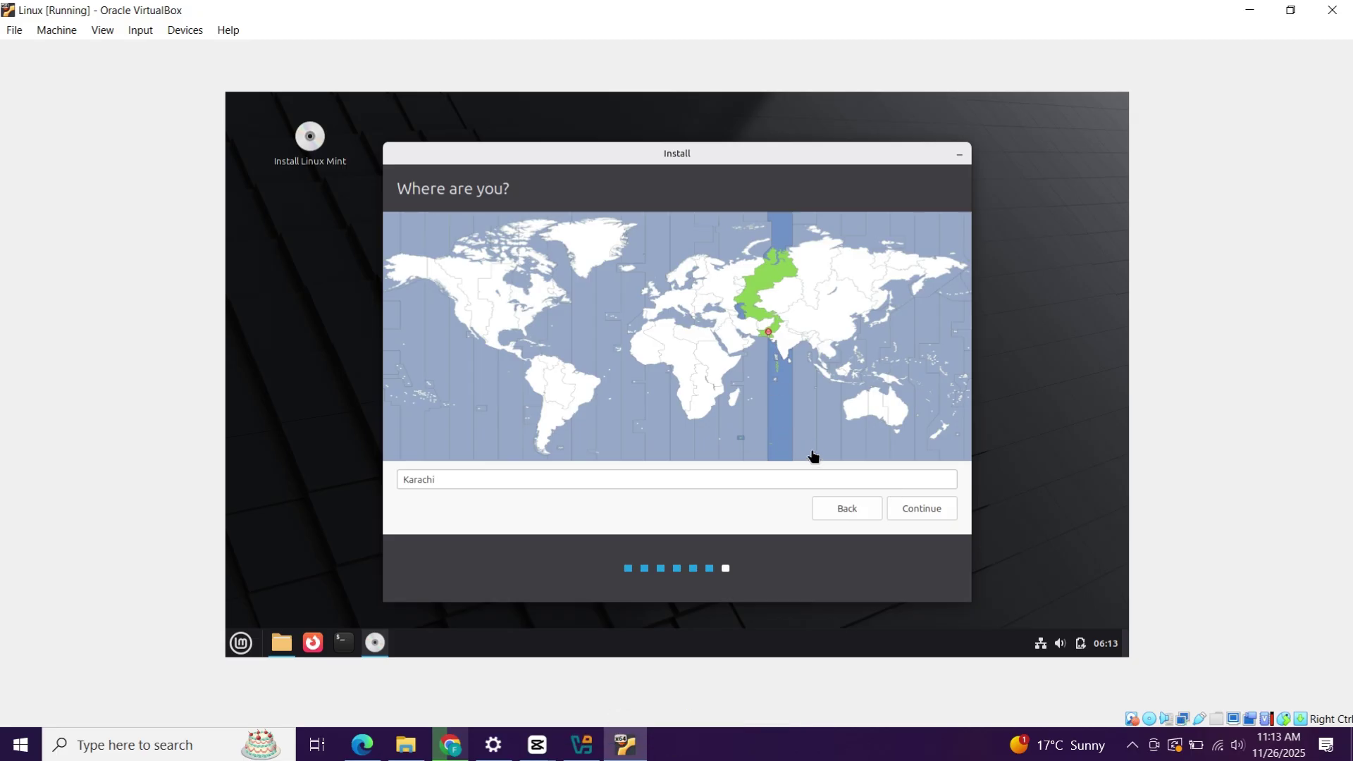
Step: Accept Karachi as the location and create the Fixsoft user account with a confirmed account password and automatic login
{"action": "left_click", "coordinate": [924, 510]}
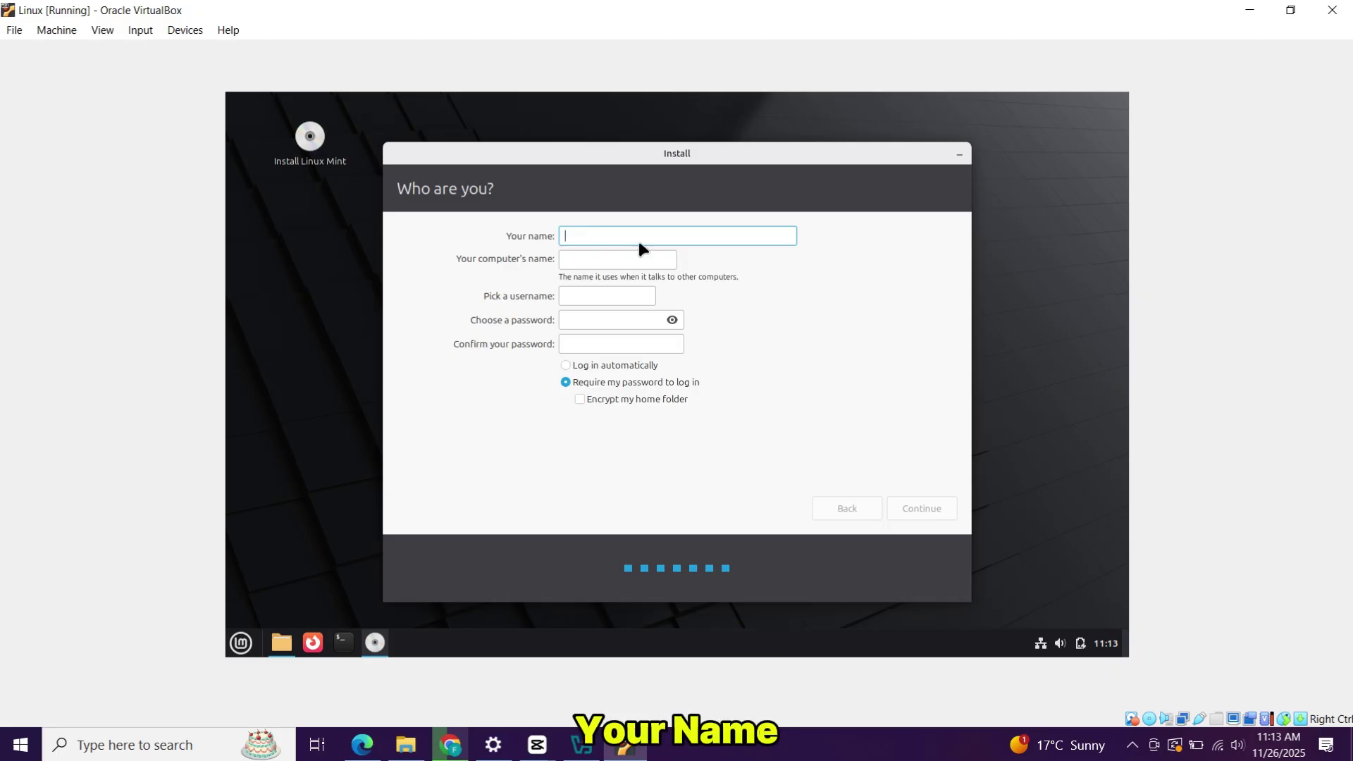
{"action": "type", "text": "Fixsoft"}
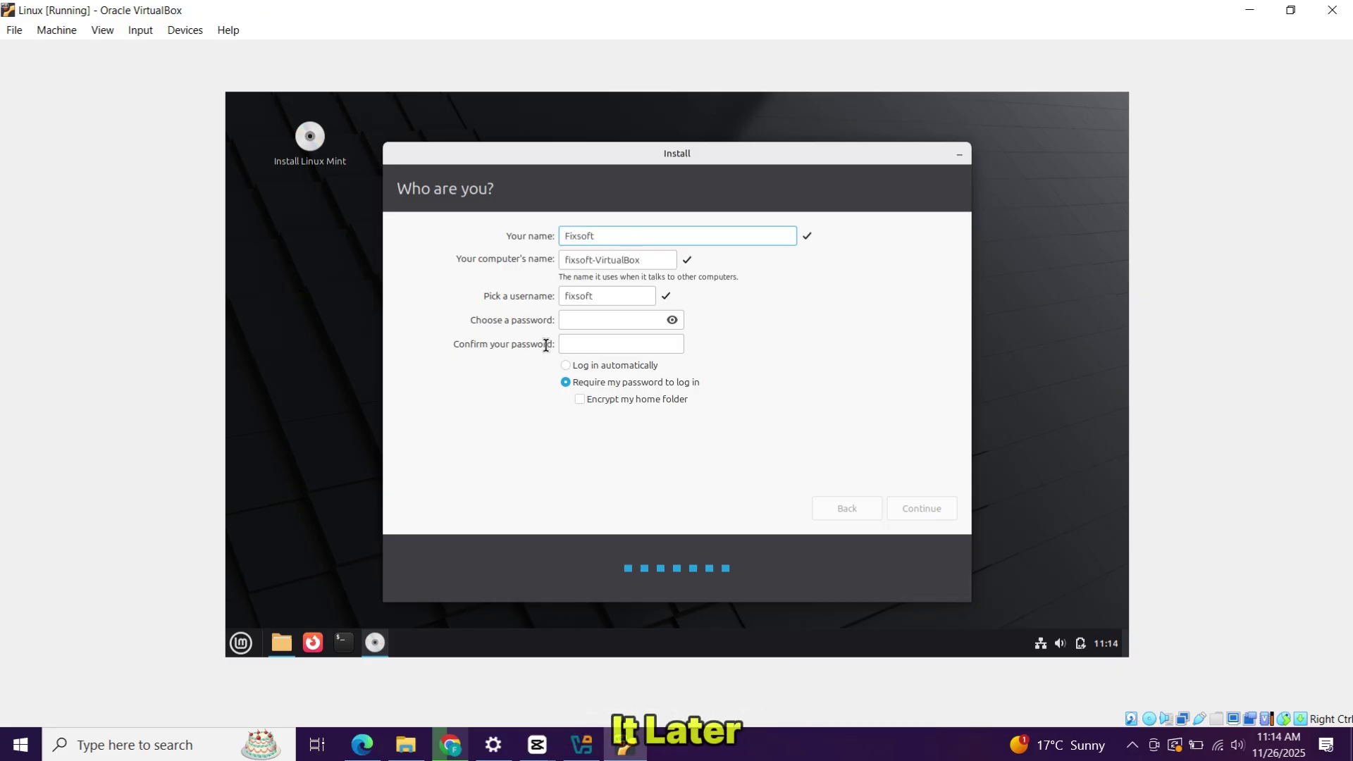
{"action": "left_click", "coordinate": [608, 319]}
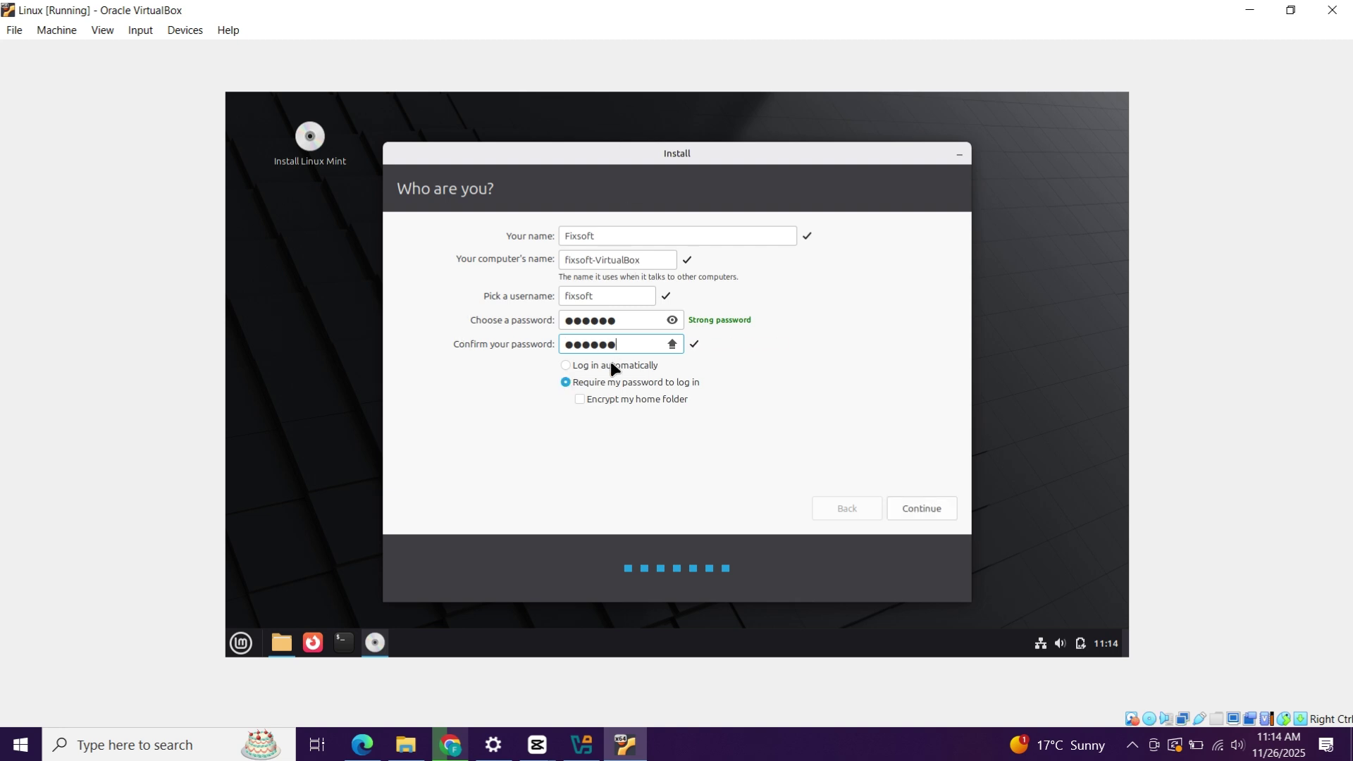
{"action": "left_click", "coordinate": [595, 366]}
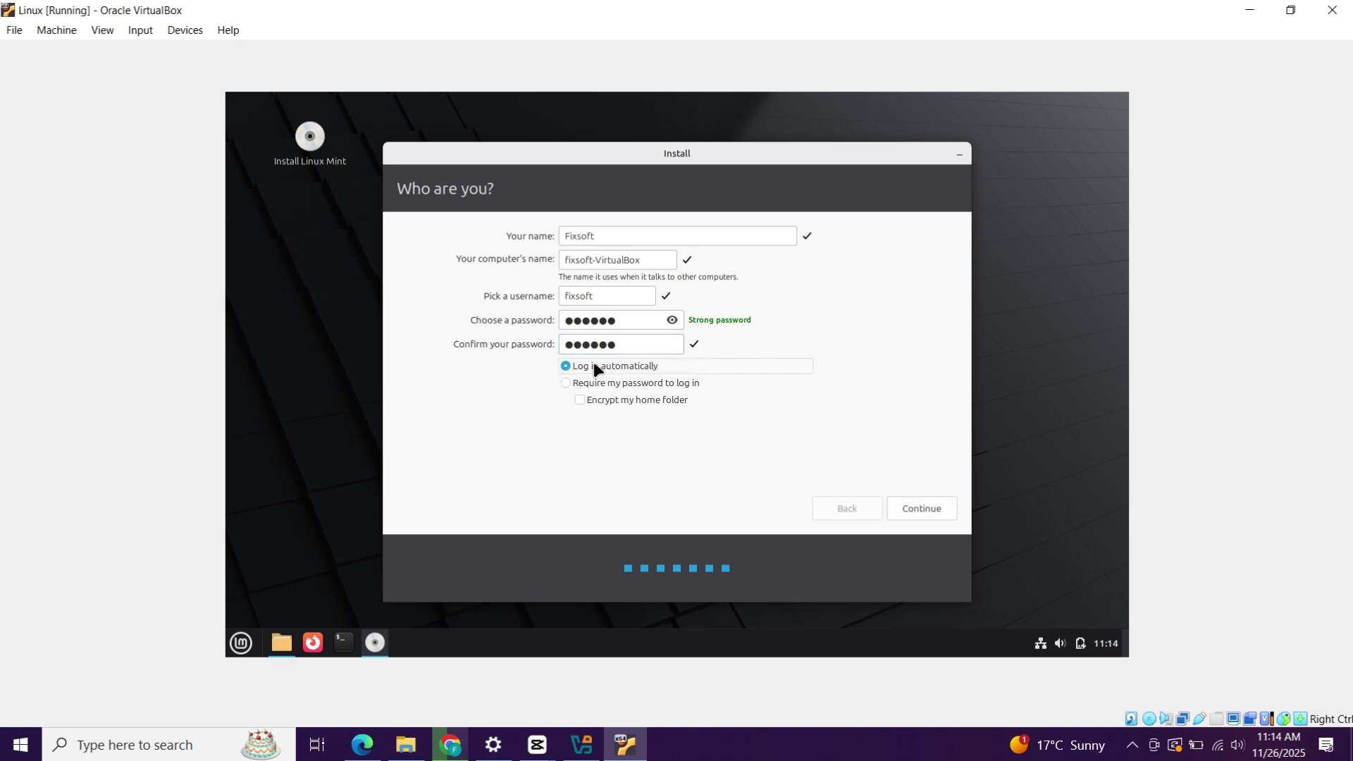
{"action": "left_click", "coordinate": [924, 508]}
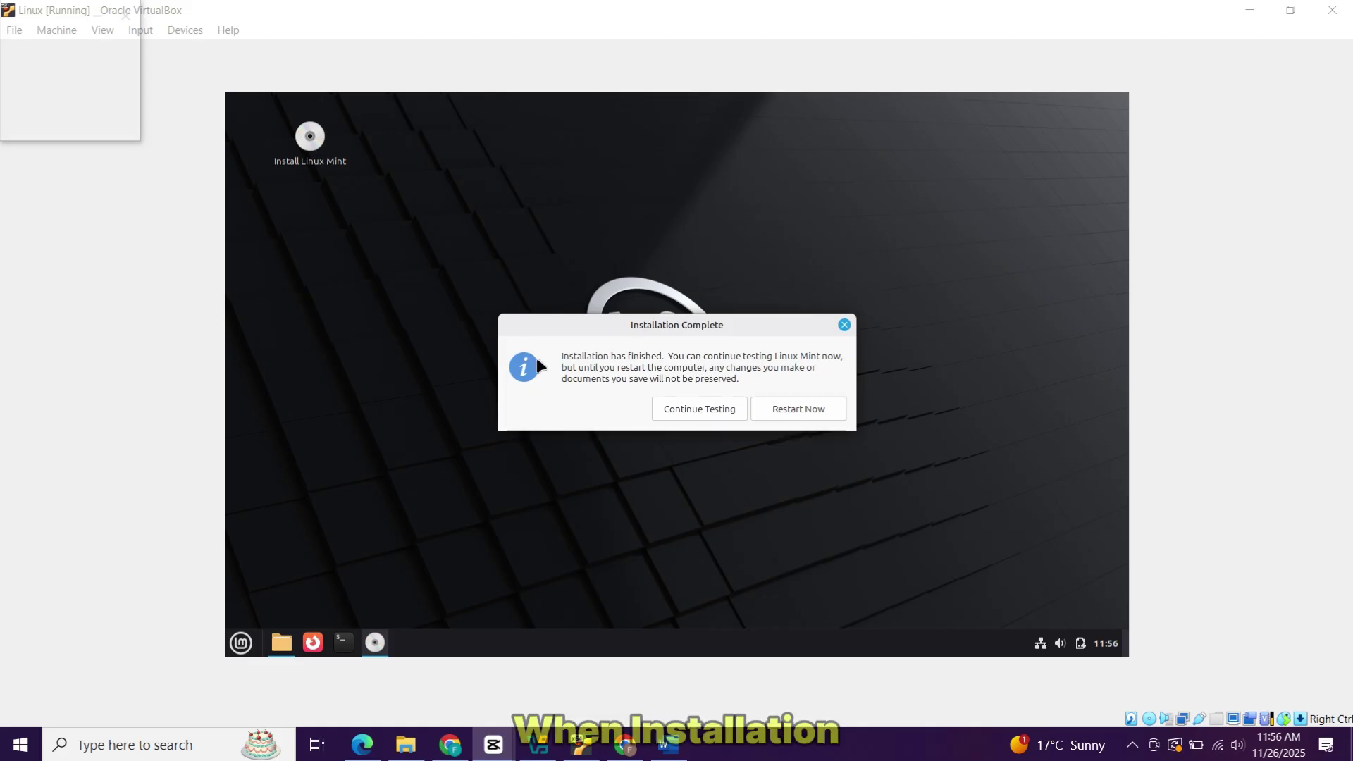
Step: Dismiss the finished installer with Continue Testing, restore the virtual machine window, and shut down the live Linux Mint session
{"action": "left_click", "coordinate": [695, 412]}
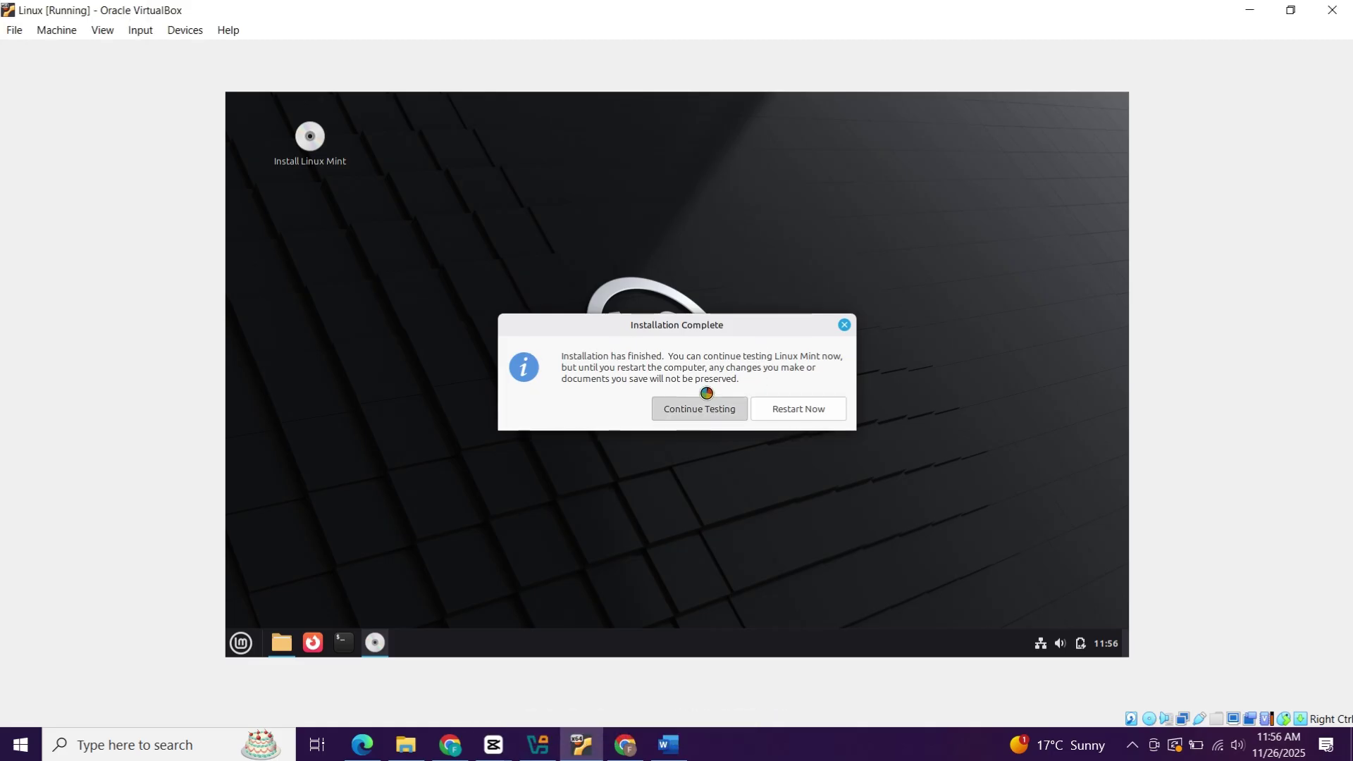
{"action": "left_click", "coordinate": [1291, 11]}
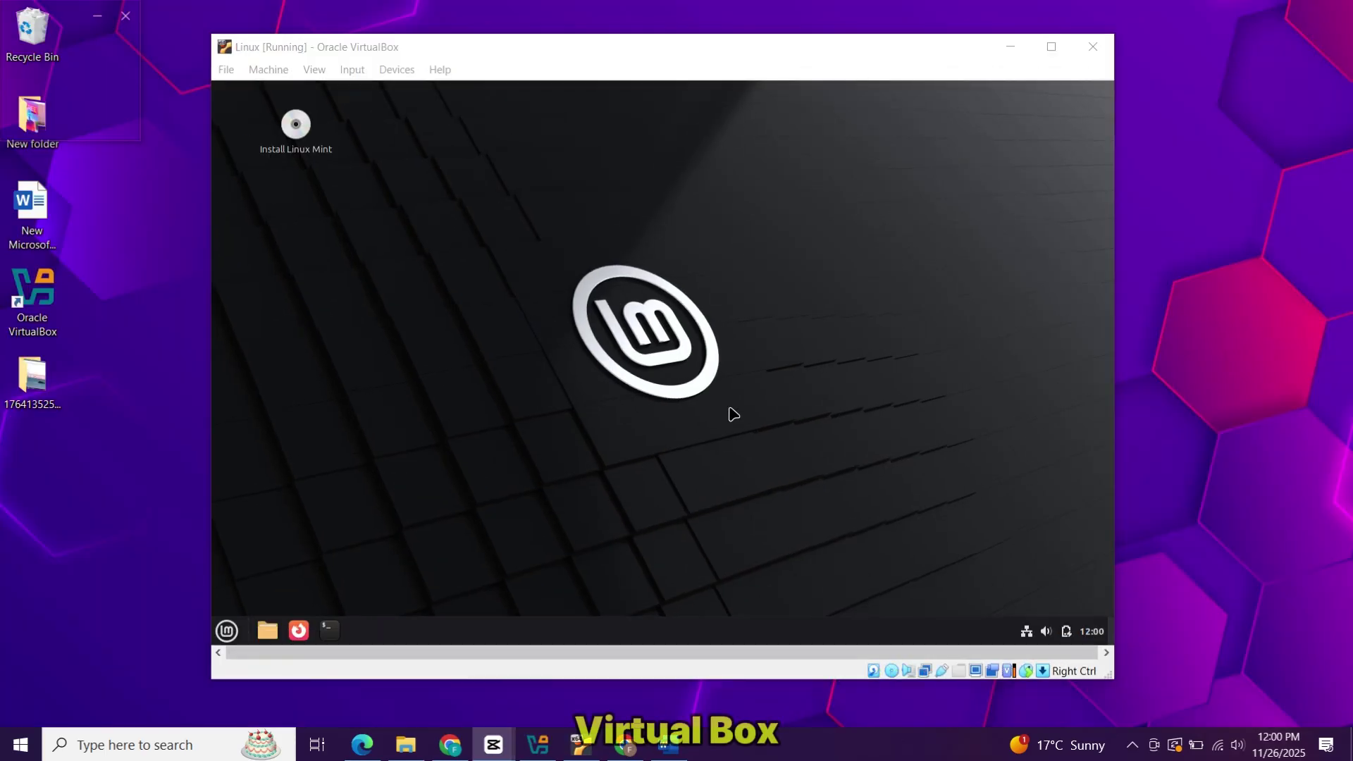
{"action": "left_click", "coordinate": [226, 631]}
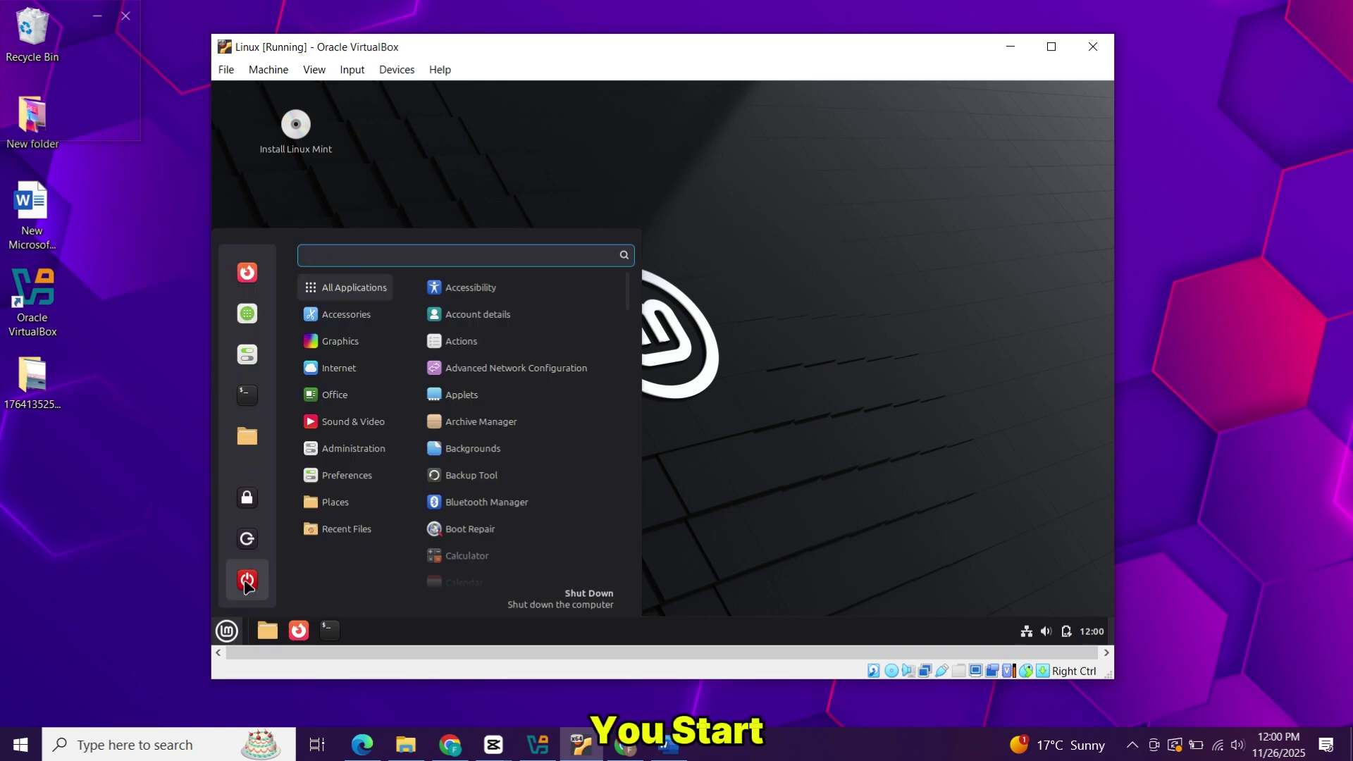
{"action": "left_click", "coordinate": [247, 578]}
{"action": "left_click", "coordinate": [730, 386]}
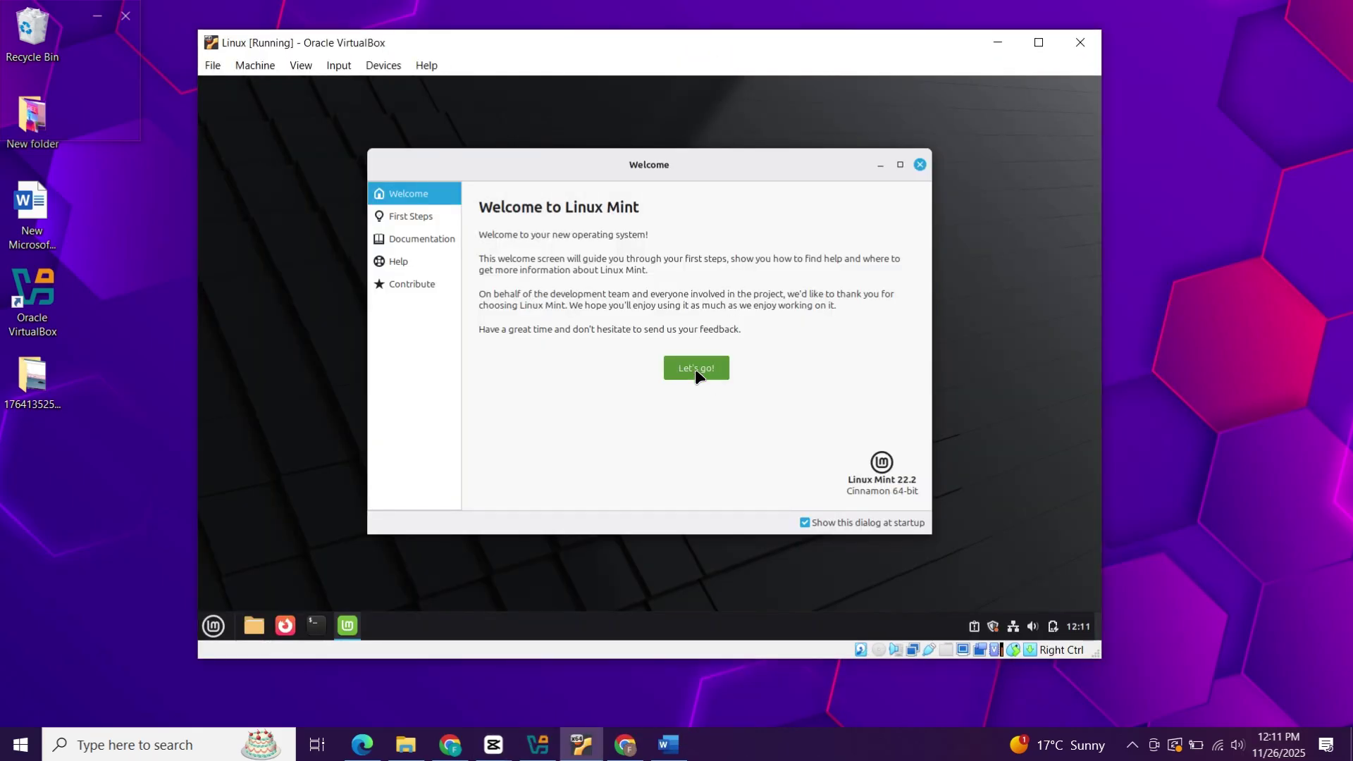
Step: Review the First Steps page of the Linux Mint welcome screen and close the welcome window
{"action": "left_click", "coordinate": [696, 370]}
{"action": "scroll", "coordinate": [666, 387], "scroll_direction": "down", "scroll_amount": 5}
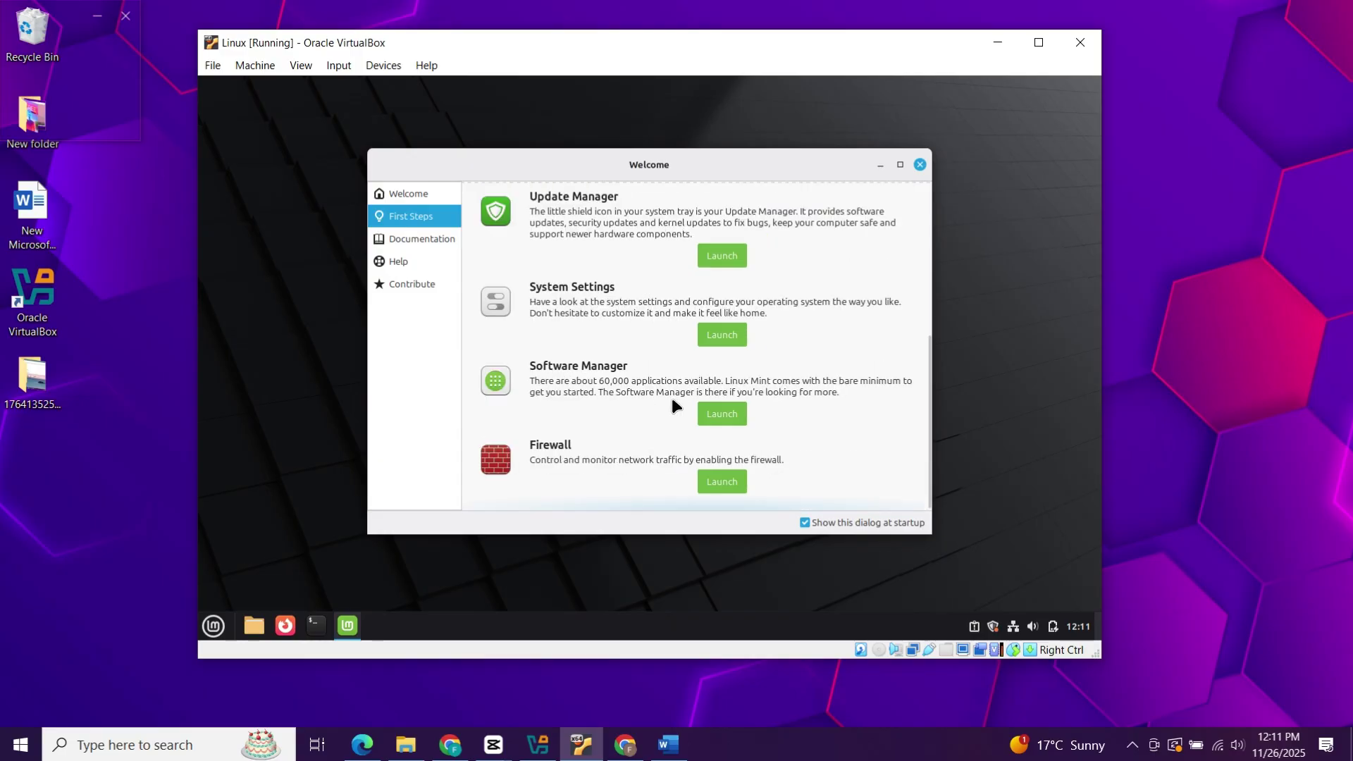
{"action": "left_click", "coordinate": [919, 166]}
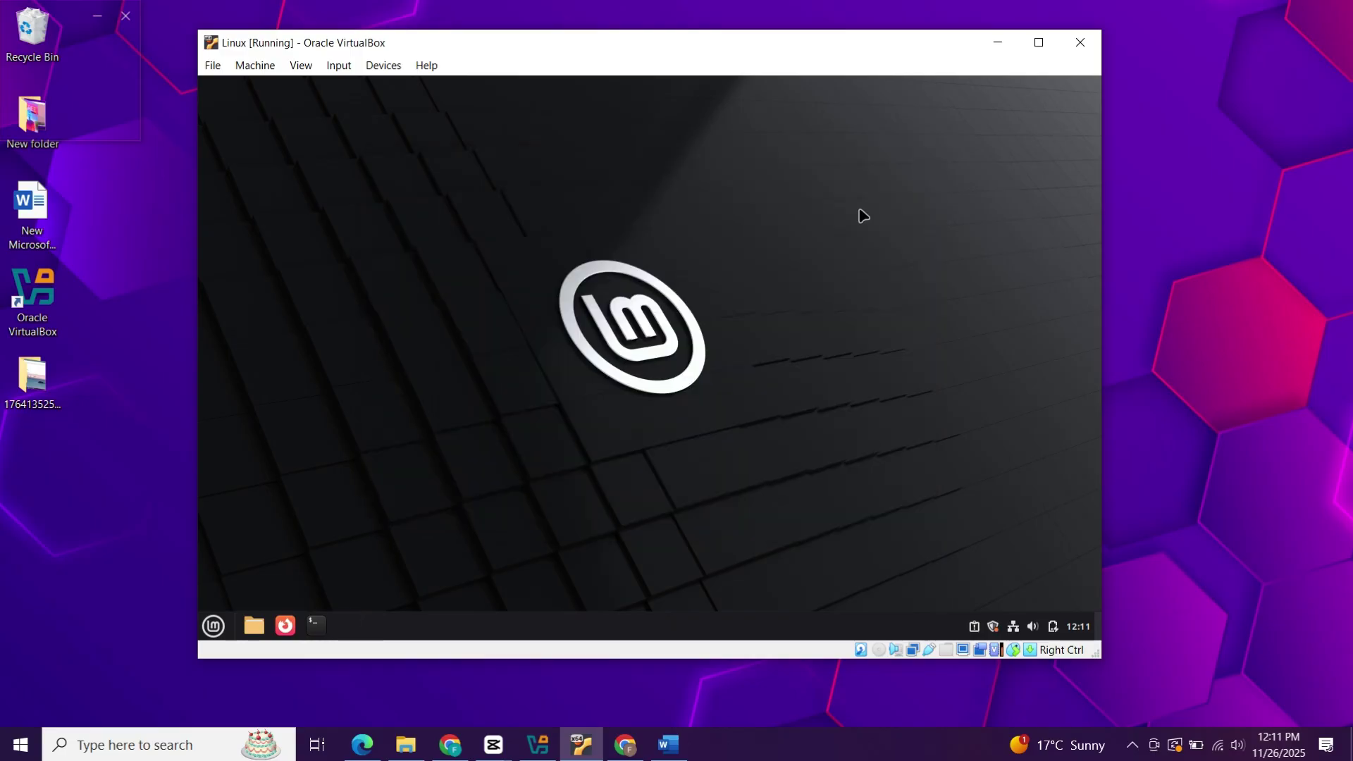
Step: Browse the full list of installed Linux Mint applications and the applications in the Office category
{"action": "left_click", "coordinate": [214, 627]}
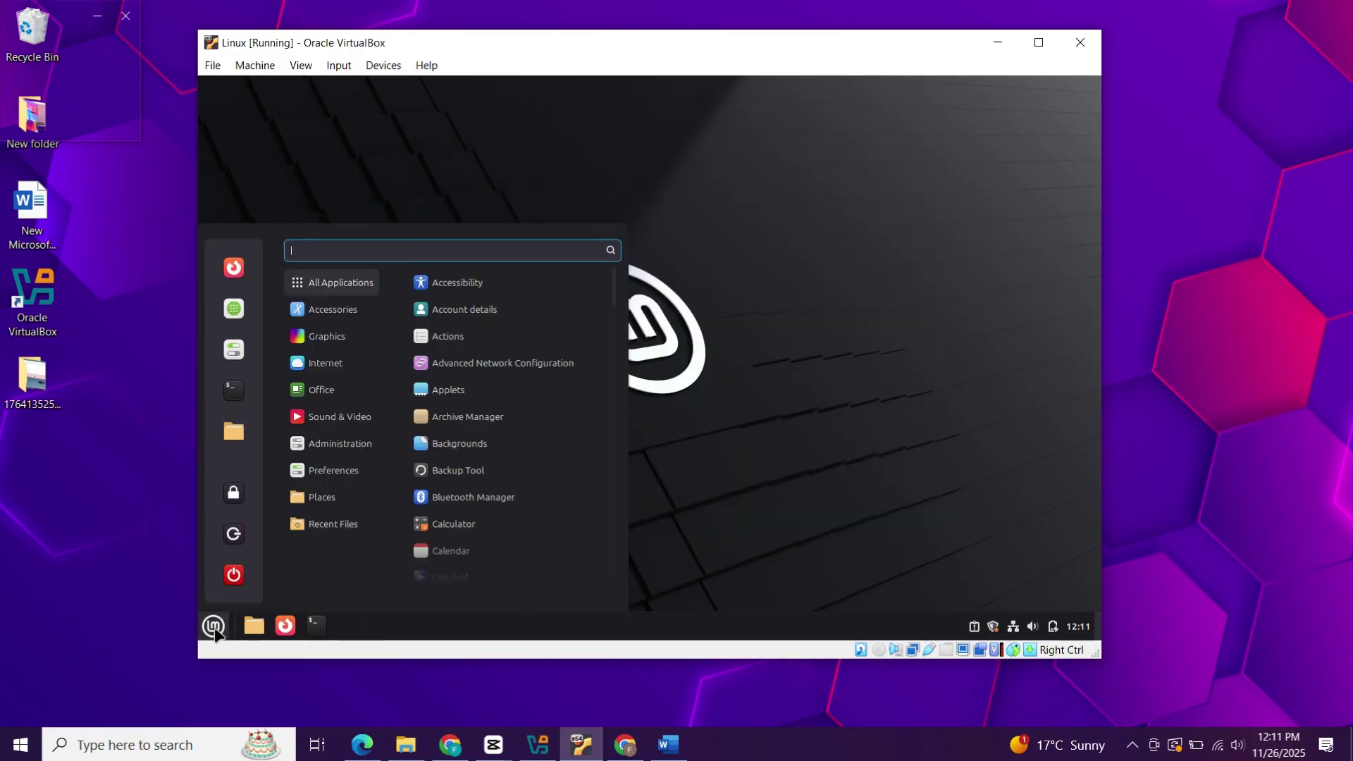
{"action": "scroll", "coordinate": [447, 469], "scroll_direction": "down", "scroll_amount": 5}
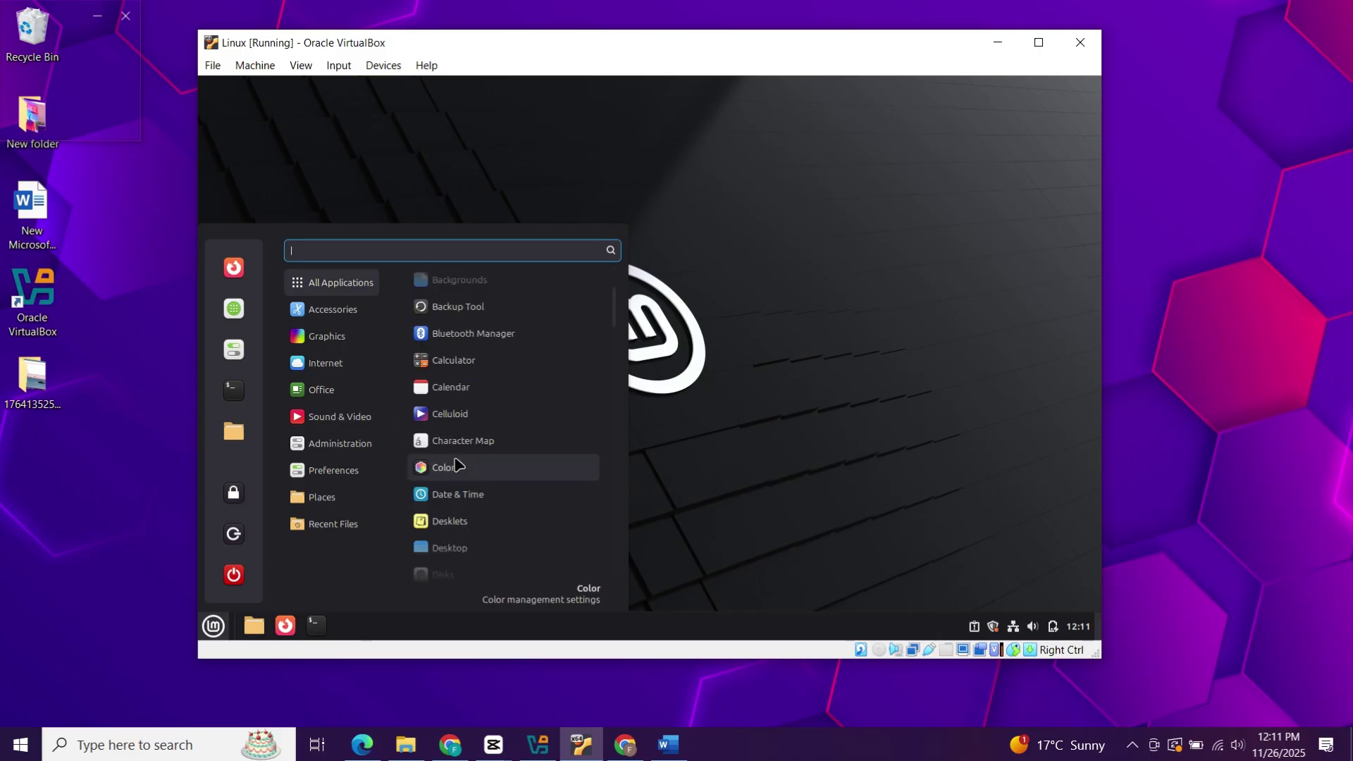
{"action": "mouse_move", "coordinate": [364, 430]}
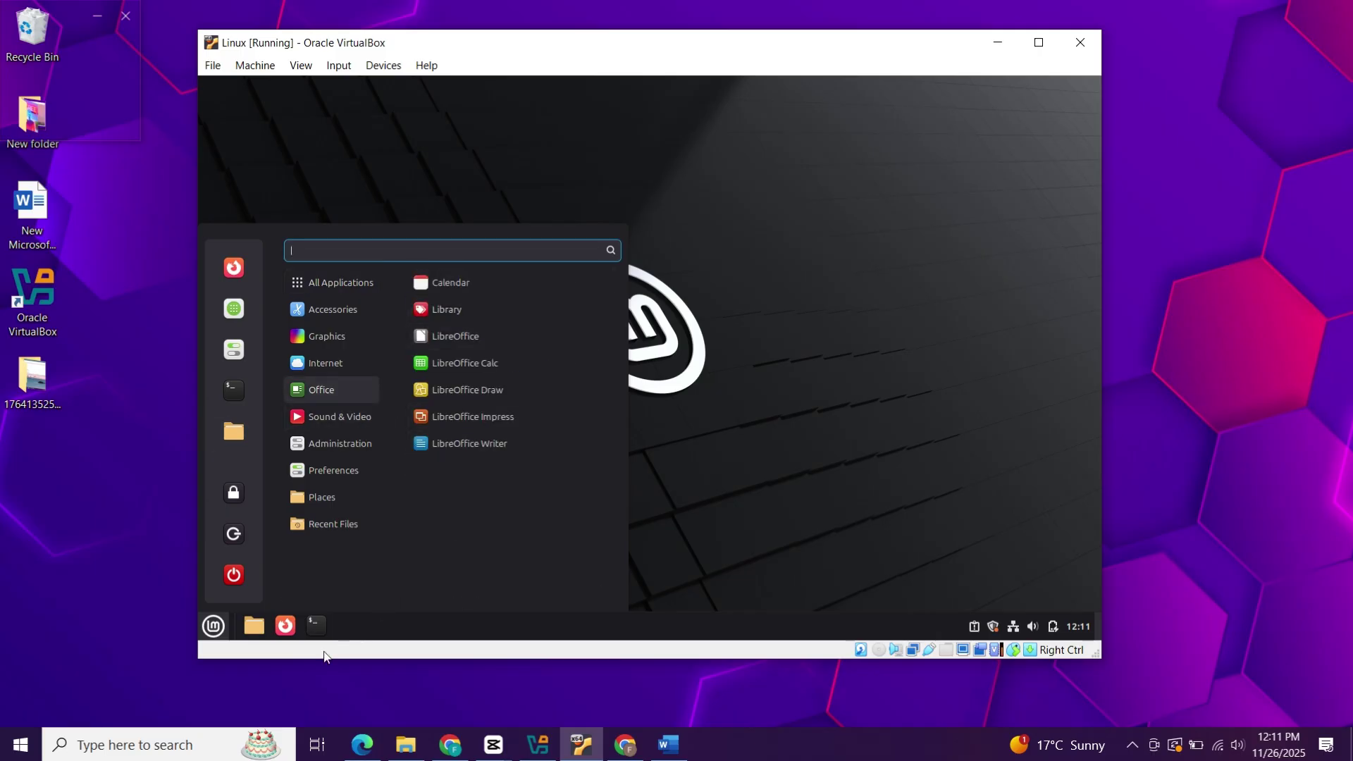
Step: Launch Firefox inside the Linux Mint virtual machine and skip its introductory setup pages to start browsing
{"action": "left_click", "coordinate": [281, 635]}
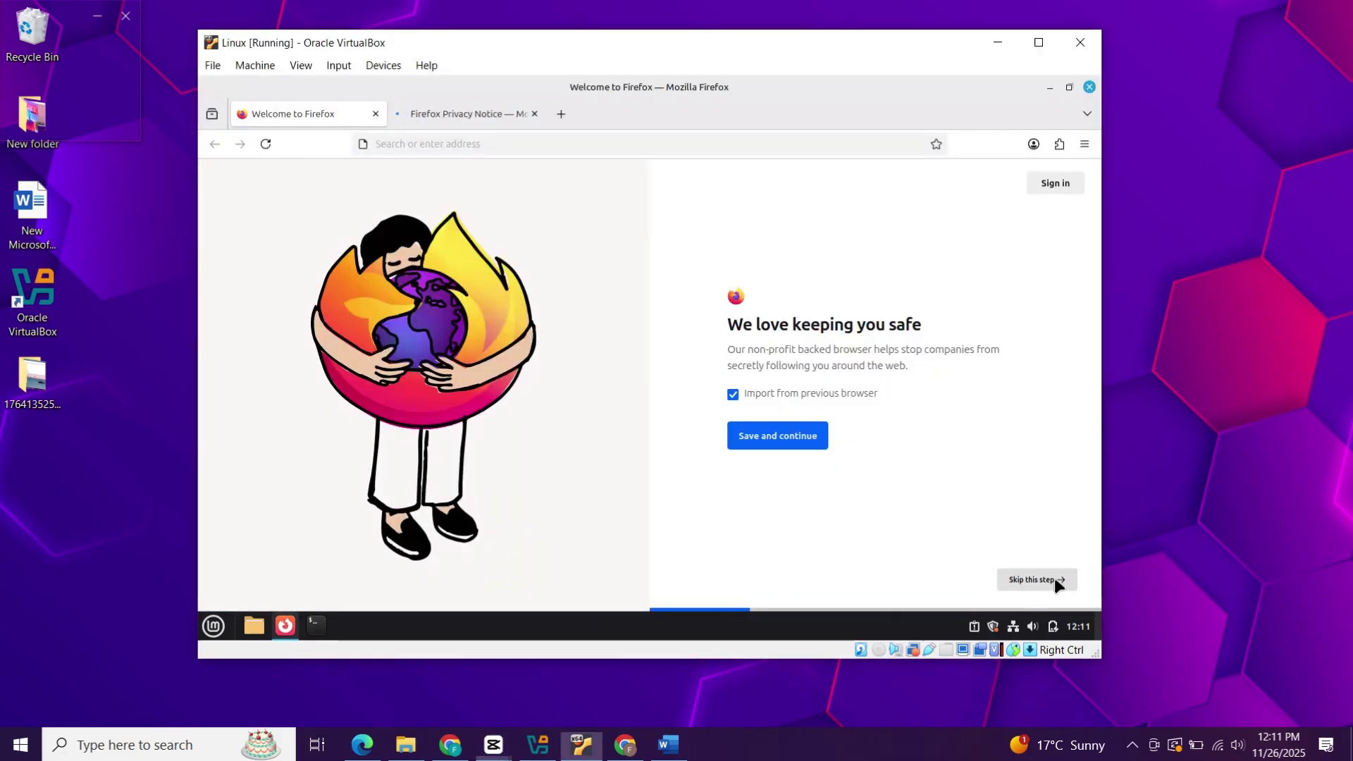
{"action": "left_click", "coordinate": [1056, 582]}
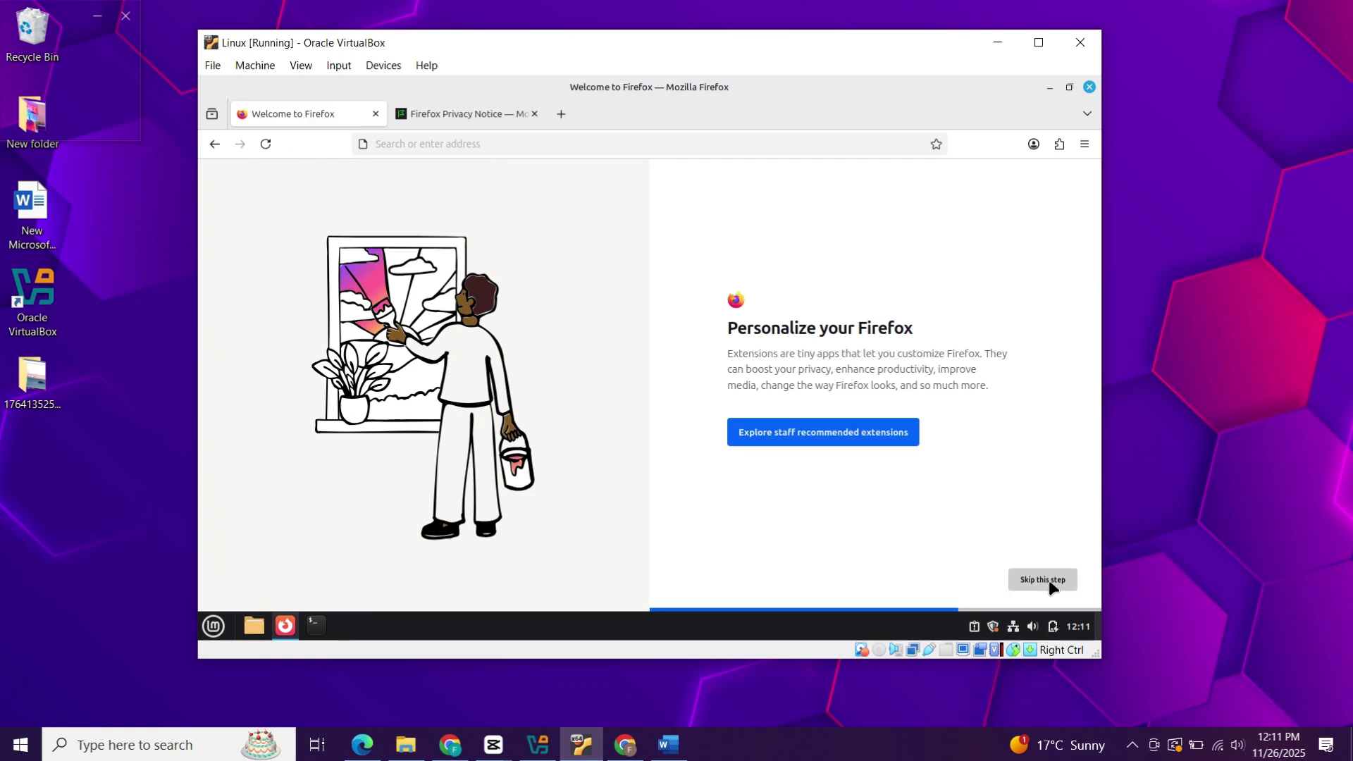
{"action": "left_click", "coordinate": [1051, 578]}
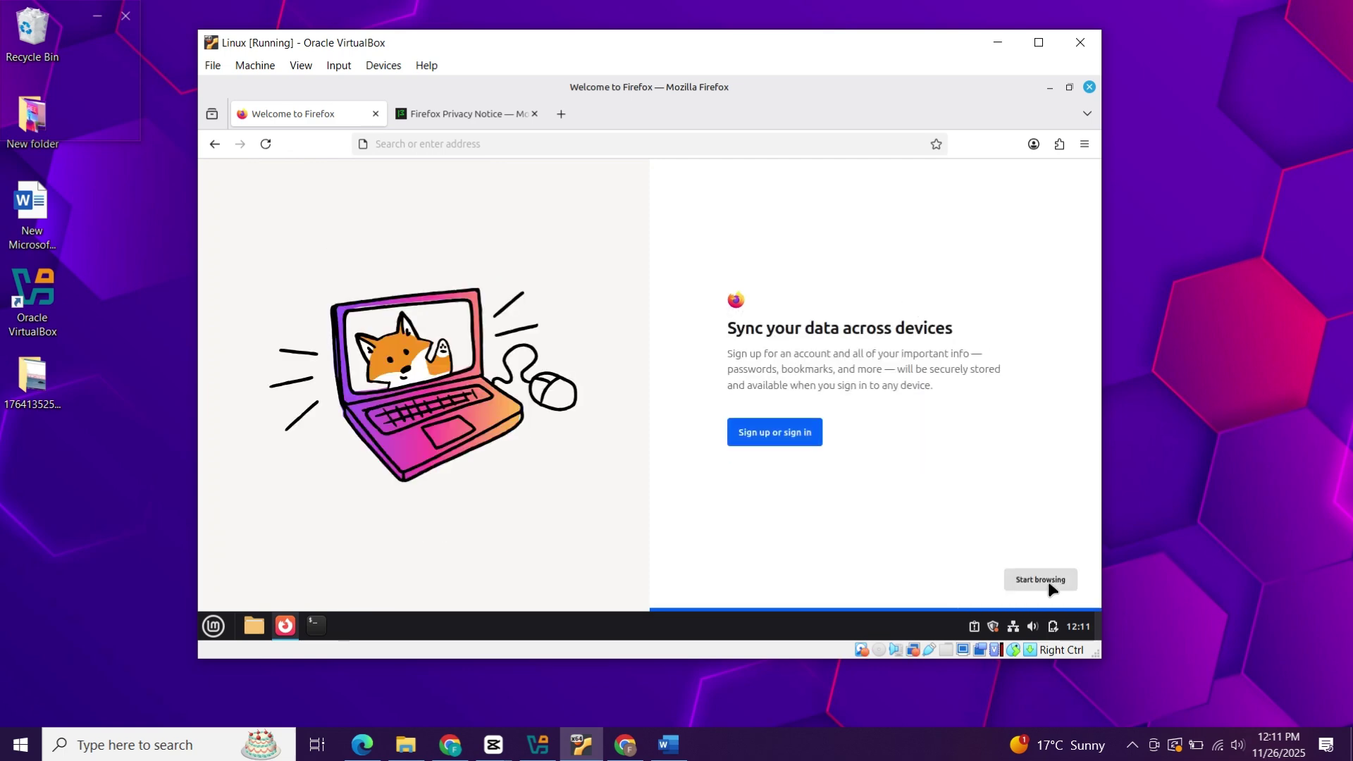
{"action": "left_click", "coordinate": [1049, 584]}
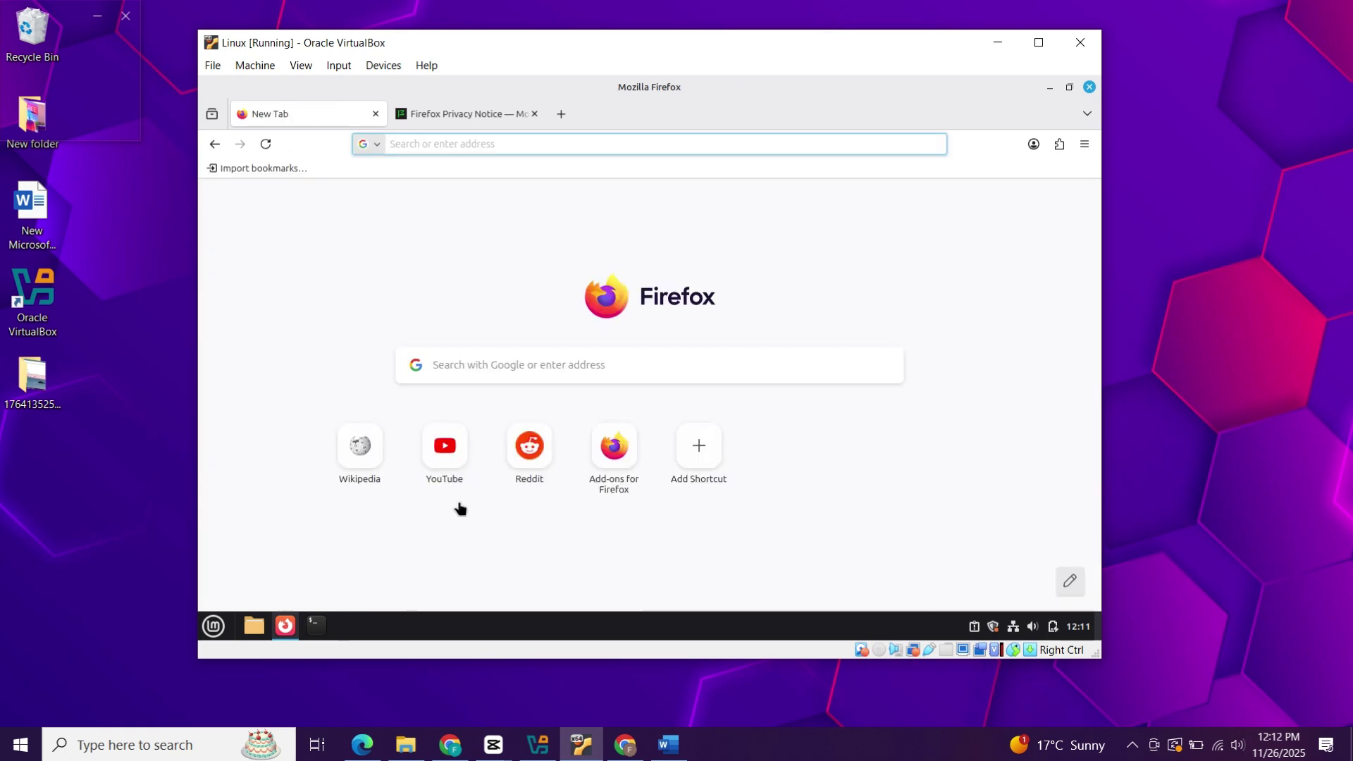
Step: Open YouTube from the Firefox shortcuts, close the Firefox Privacy Notice page, and search YouTube for "linux"
{"action": "left_click", "coordinate": [444, 466]}
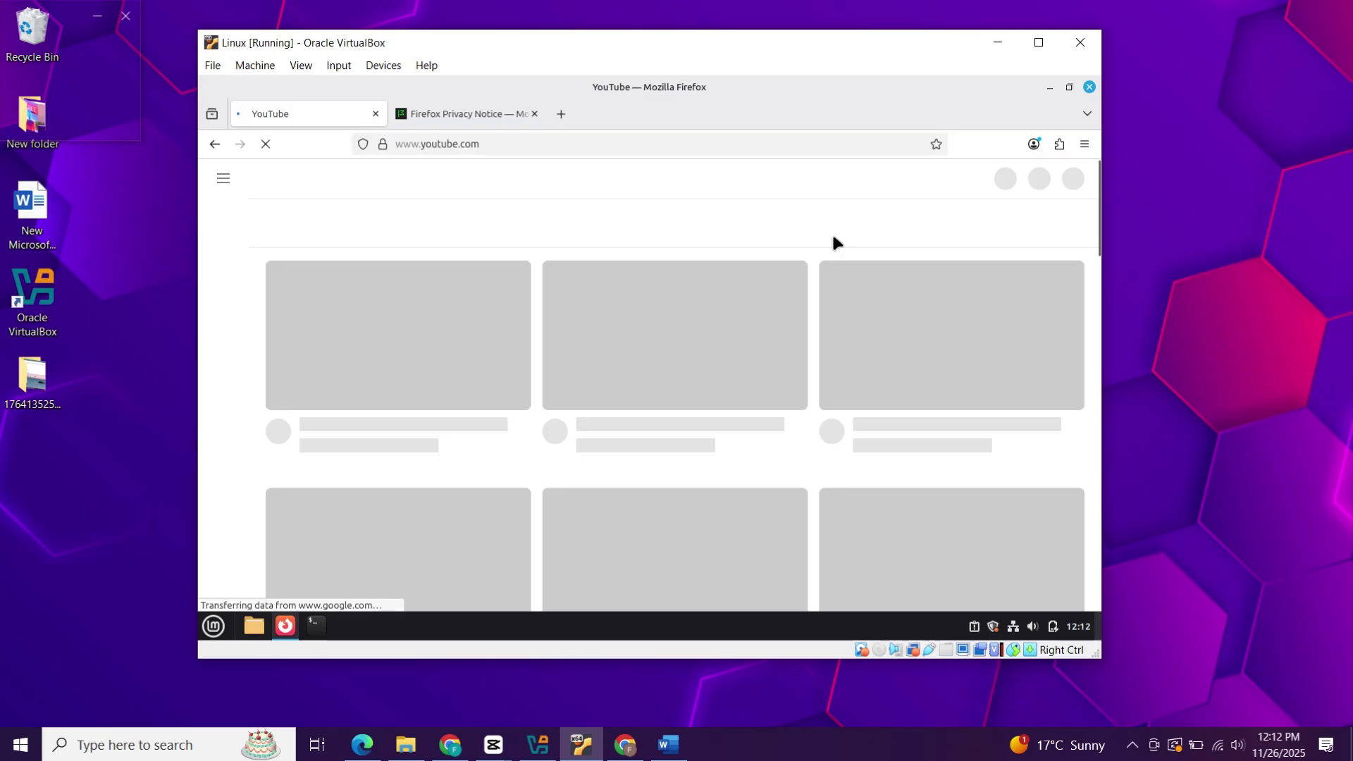
{"action": "left_click", "coordinate": [534, 114]}
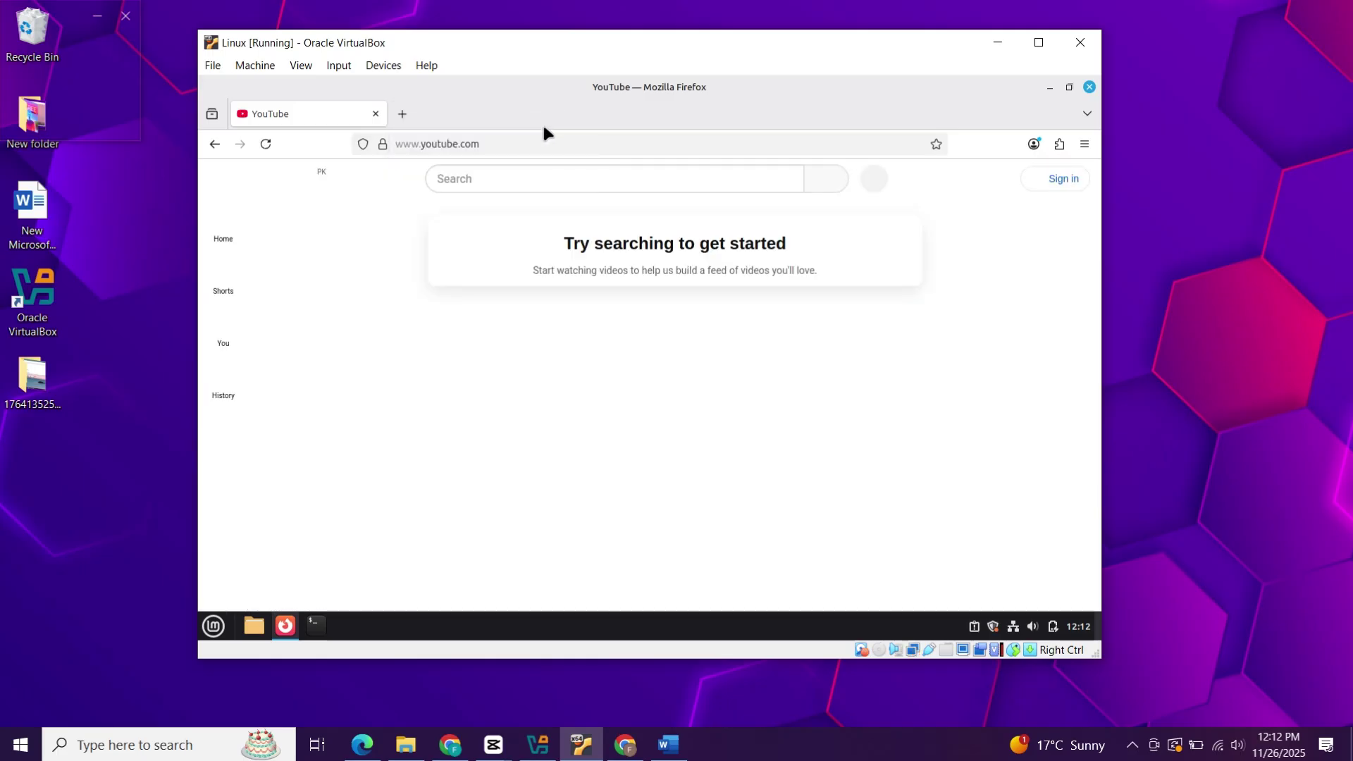
{"action": "left_click", "coordinate": [511, 175]}
{"action": "type", "text": "linux"}
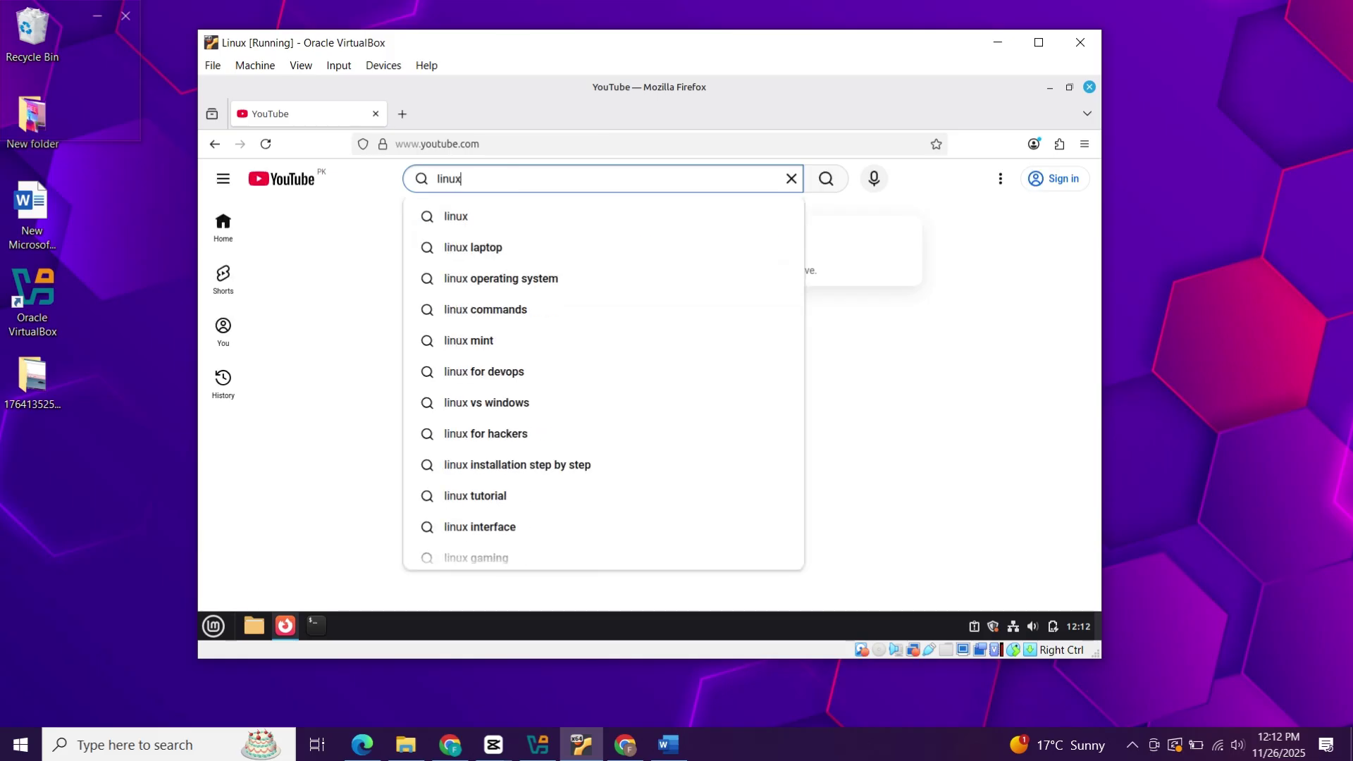
{"action": "key", "text": "Return"}
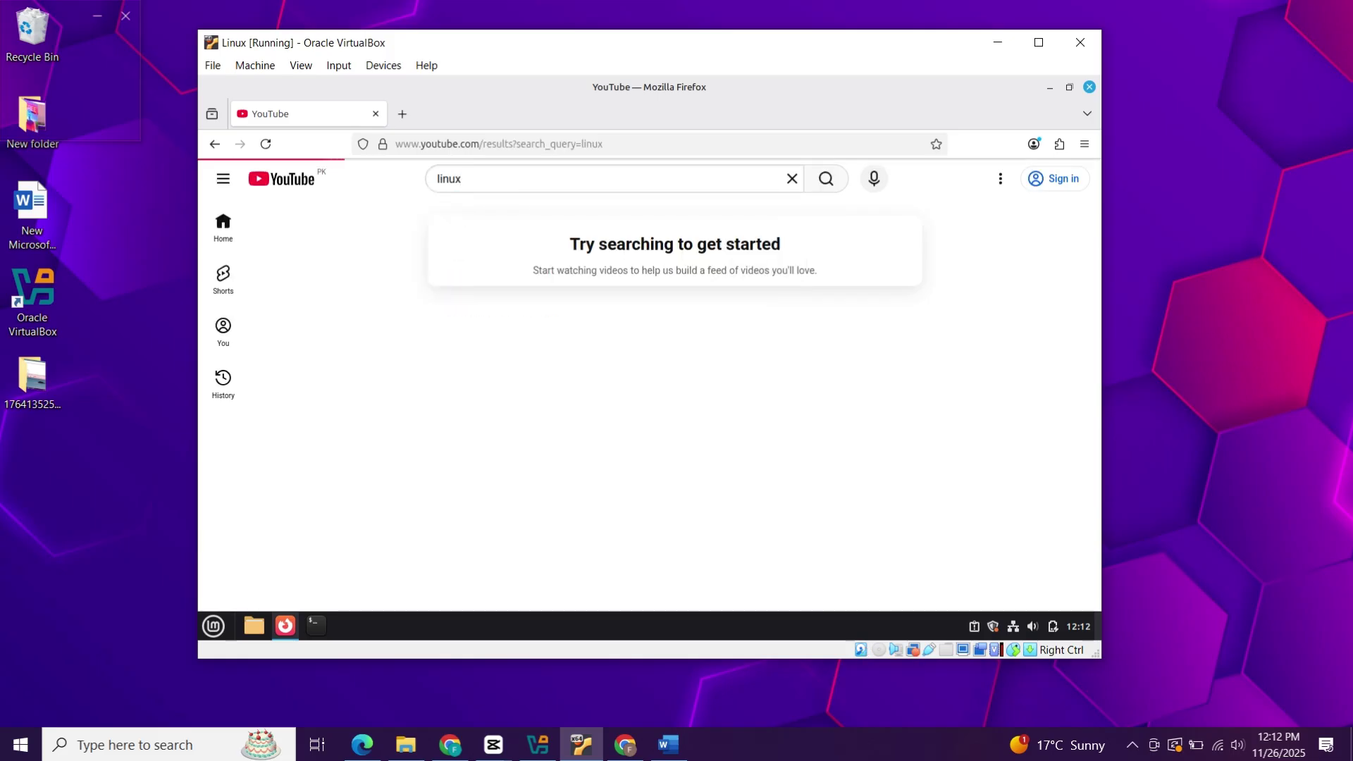